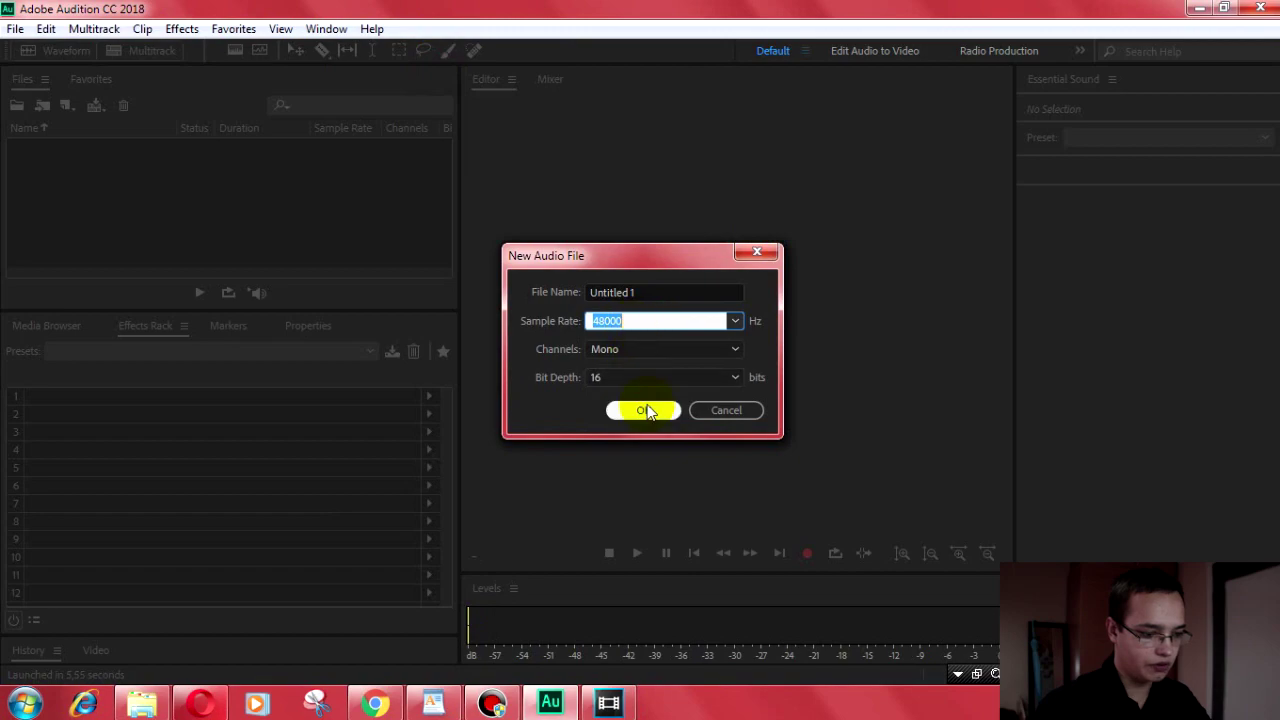
Step: Import the до обработки recording from the Звук folder into the audio editor and maximize the editor window
click(1223, 7)
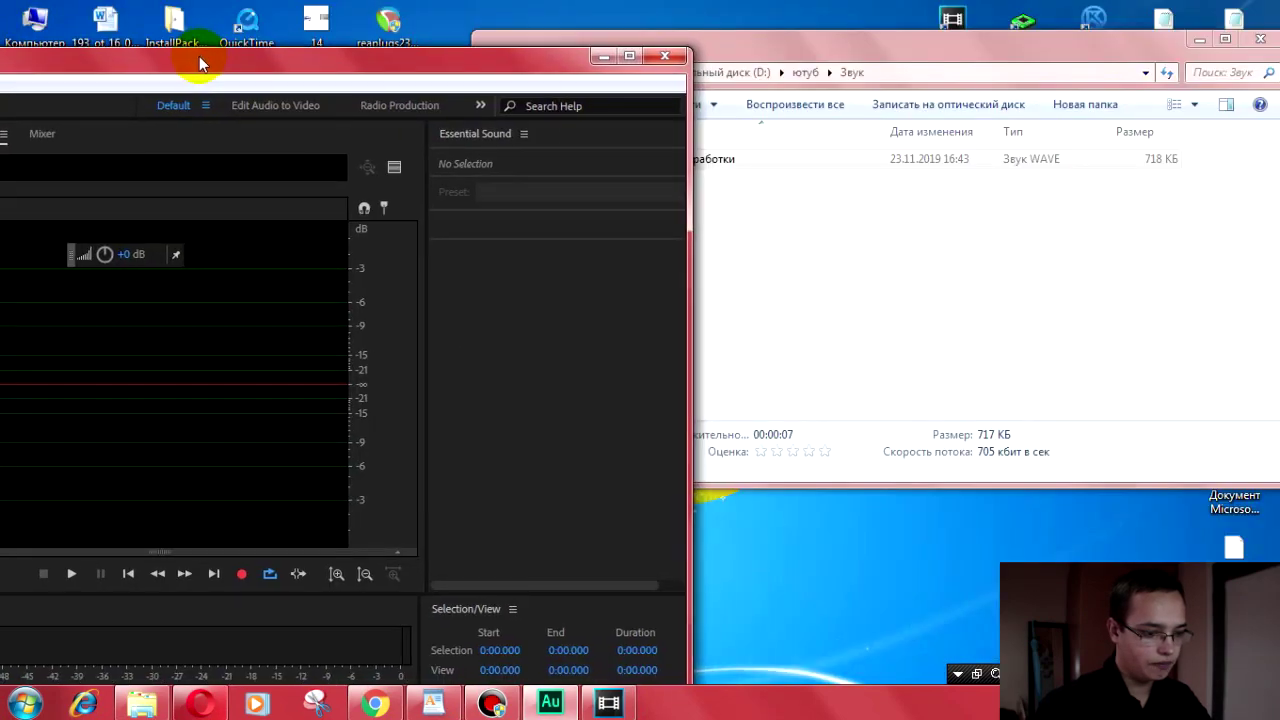
drag(768, 157, 469, 229)
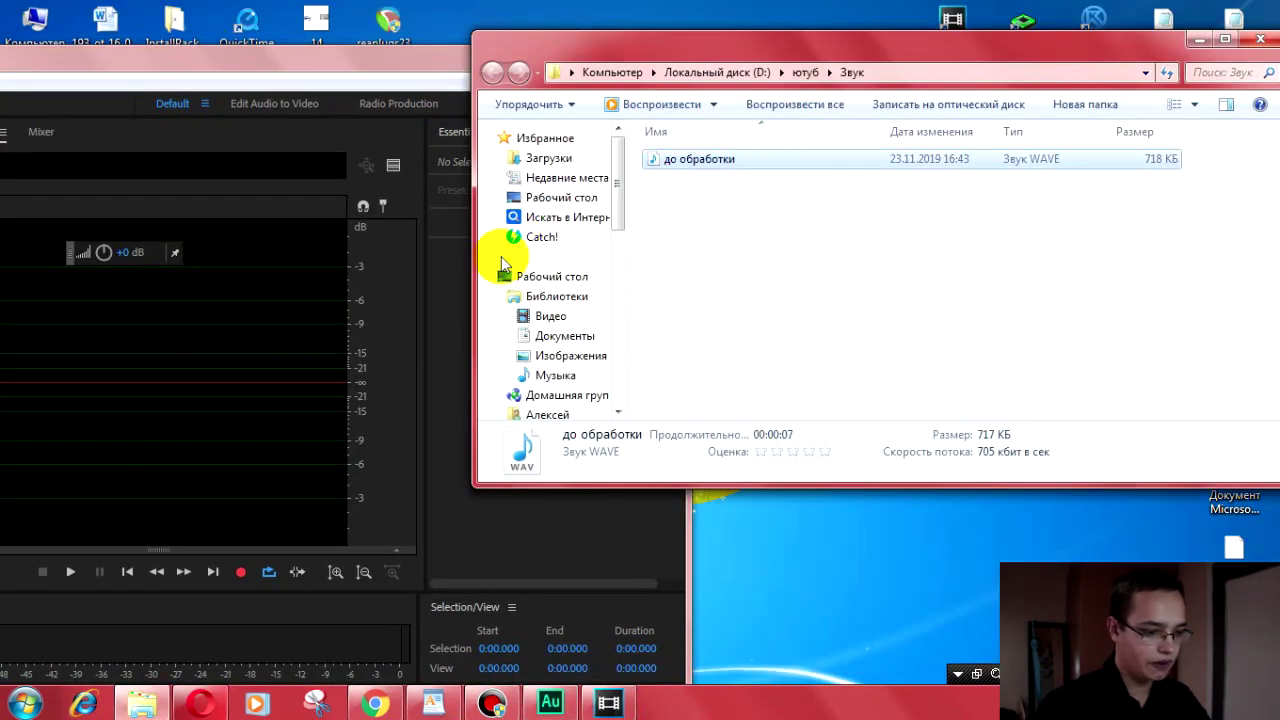
drag(671, 166, 206, 331)
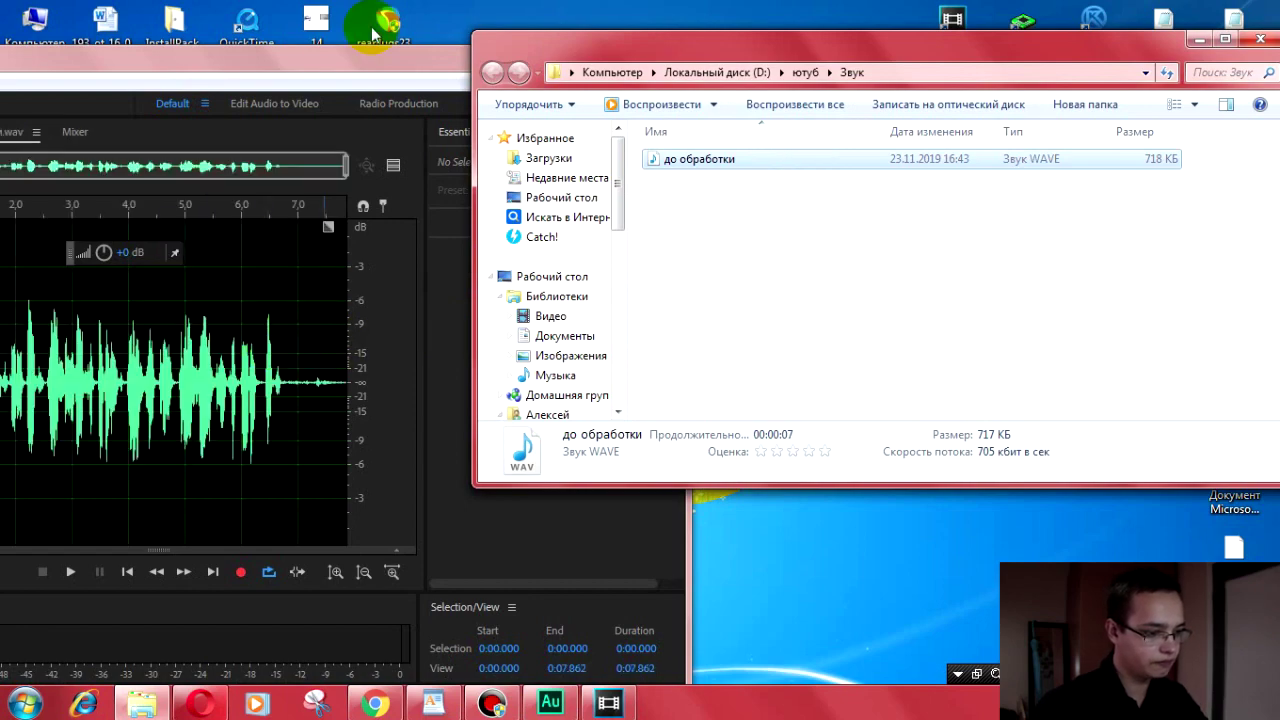
drag(323, 63, 747, 74)
click(1054, 67)
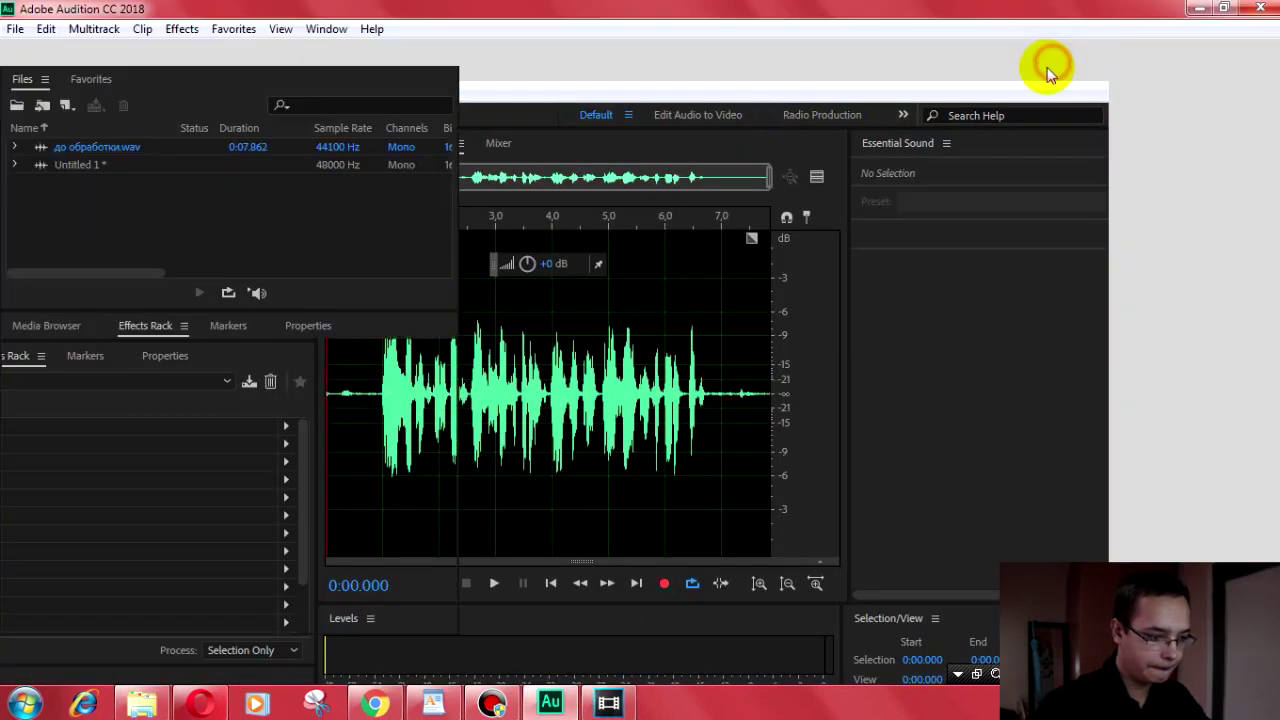
Step: Play the unprocessed recording from about 1 second to hear the speech, and stop playback
click(529, 467)
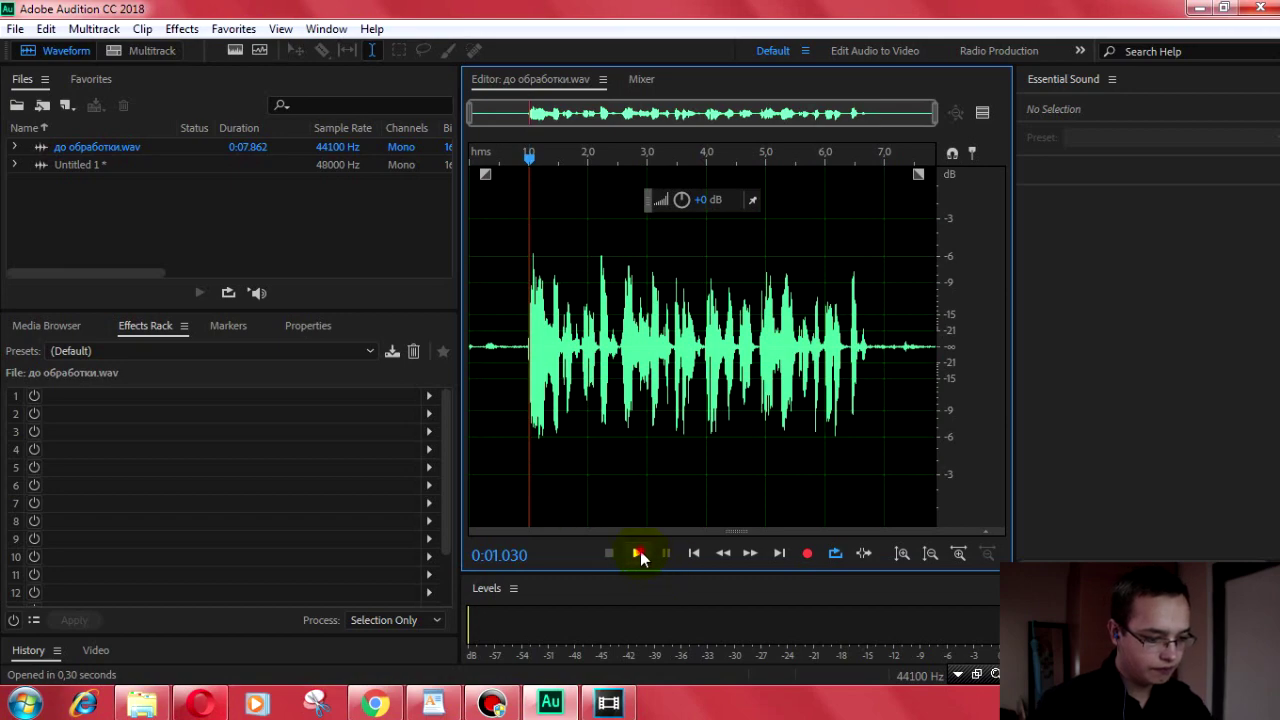
click(640, 556)
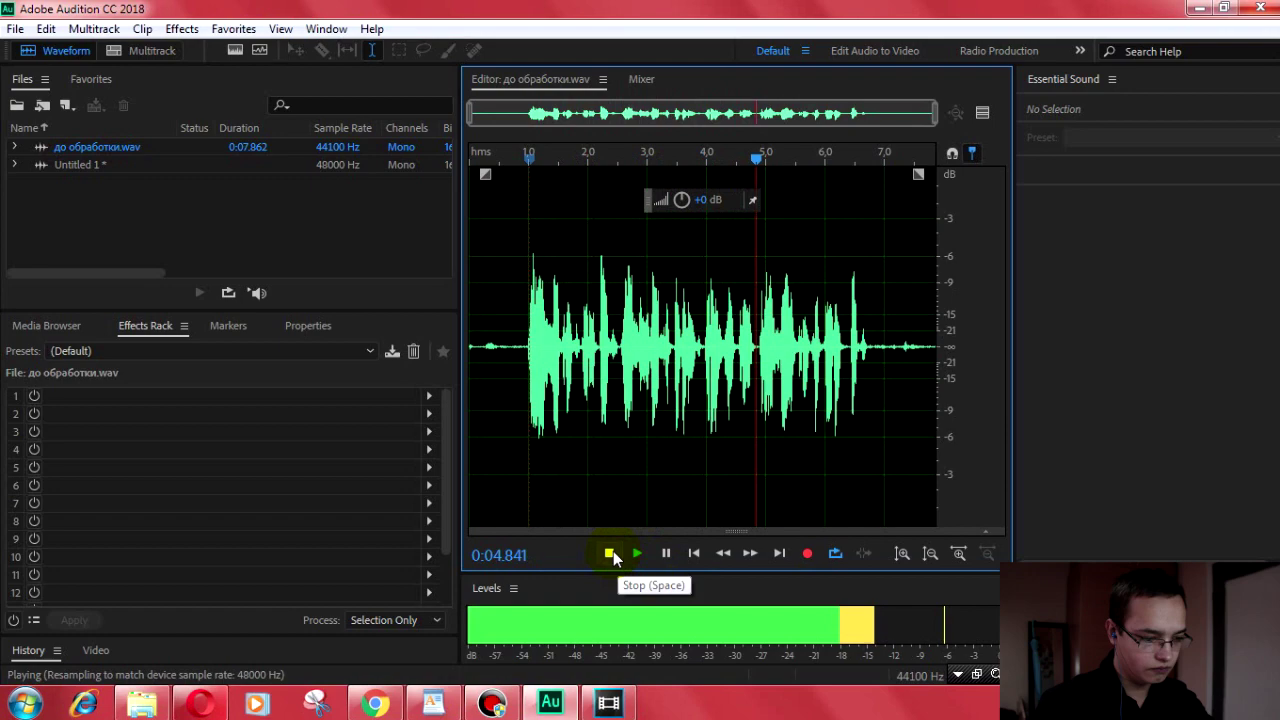
click(610, 555)
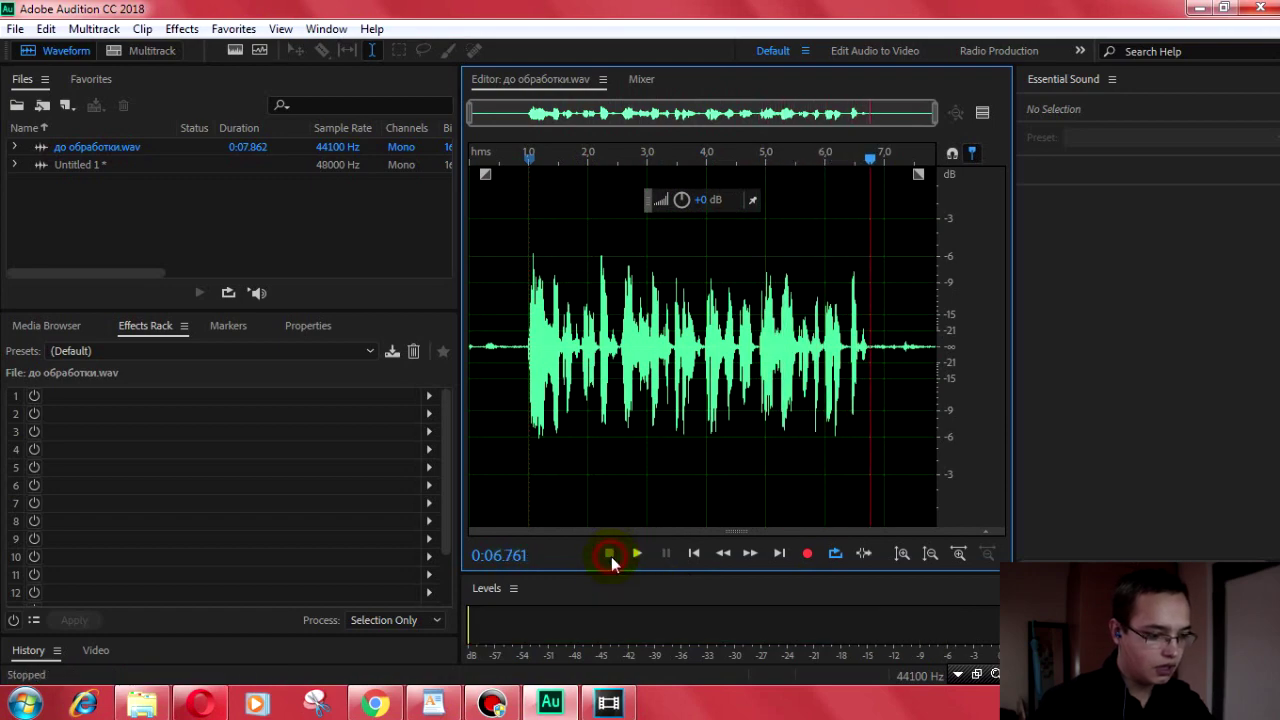
click(511, 450)
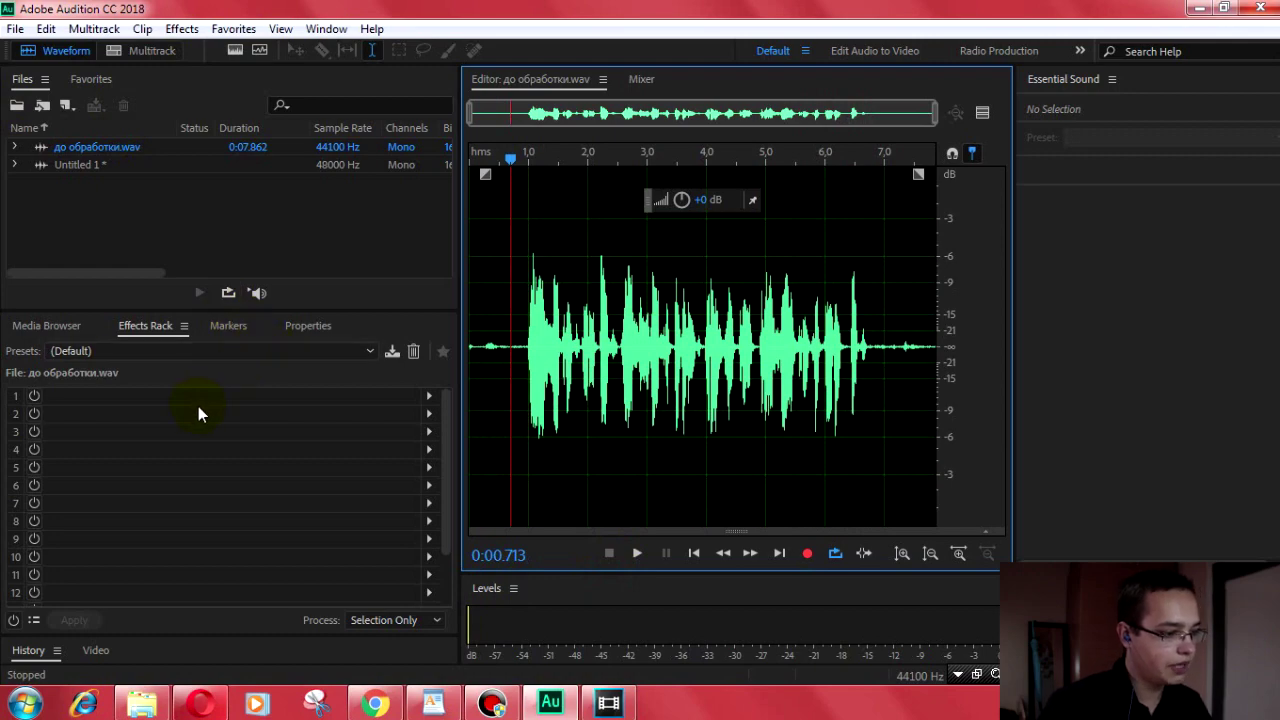
Step: Apply Adaptive Noise Reduction with the default preset to the whole recording
click(182, 28)
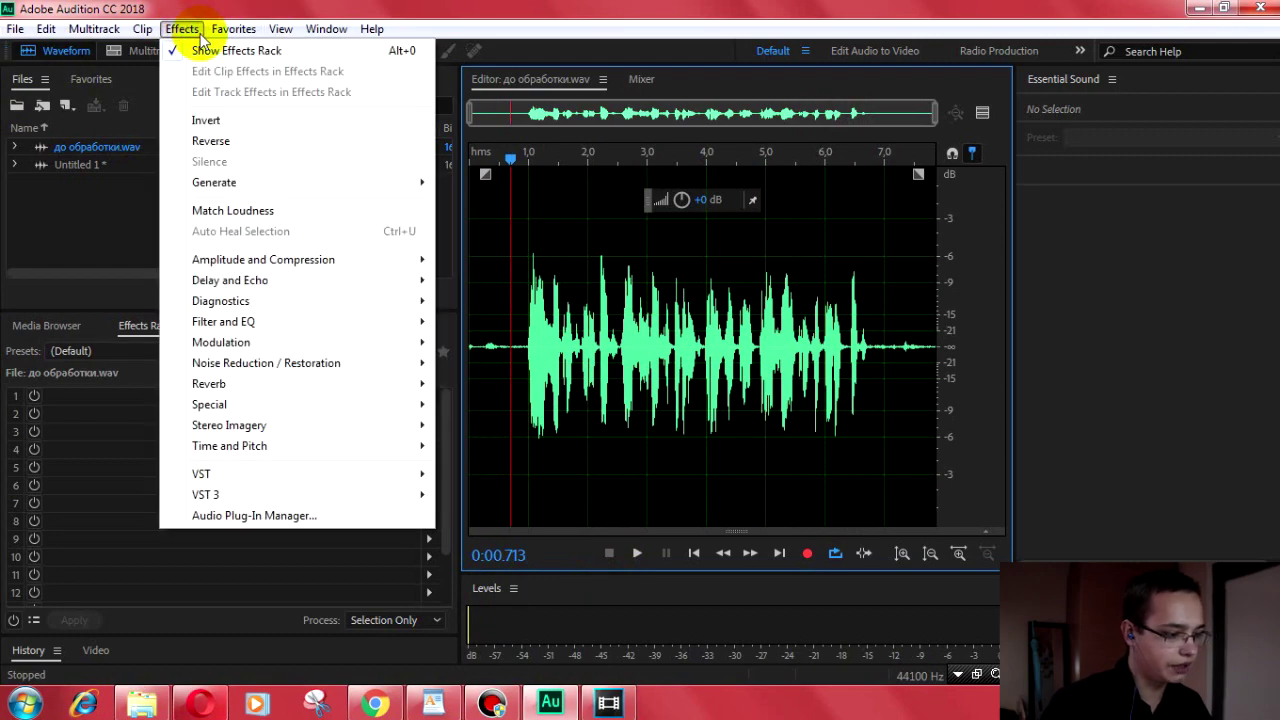
mouse_move(390, 369)
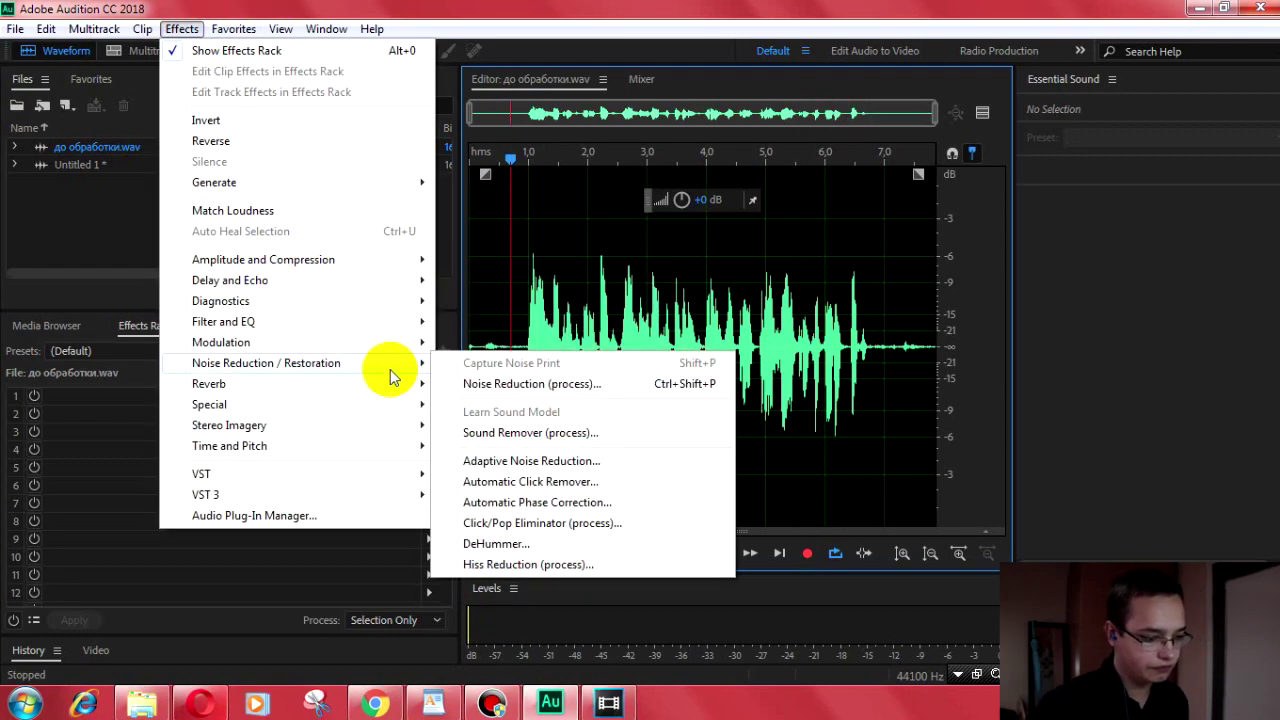
click(639, 461)
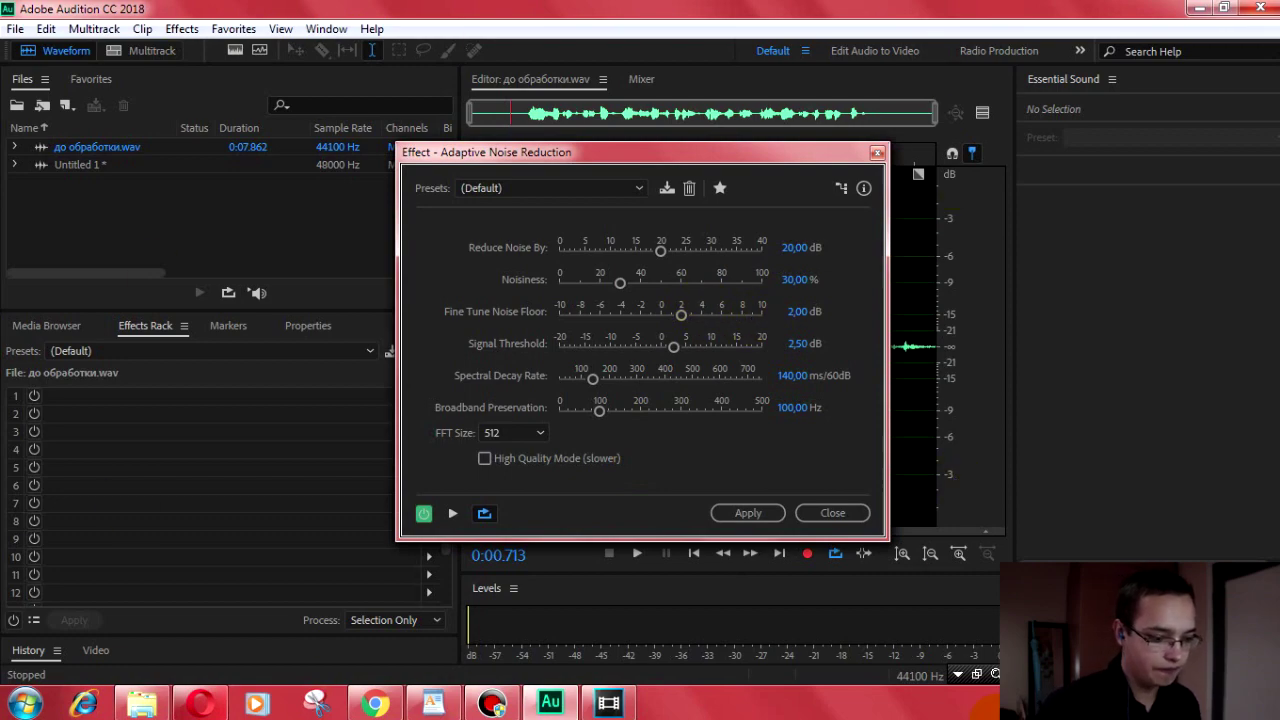
click(748, 513)
mouse_move(167, 703)
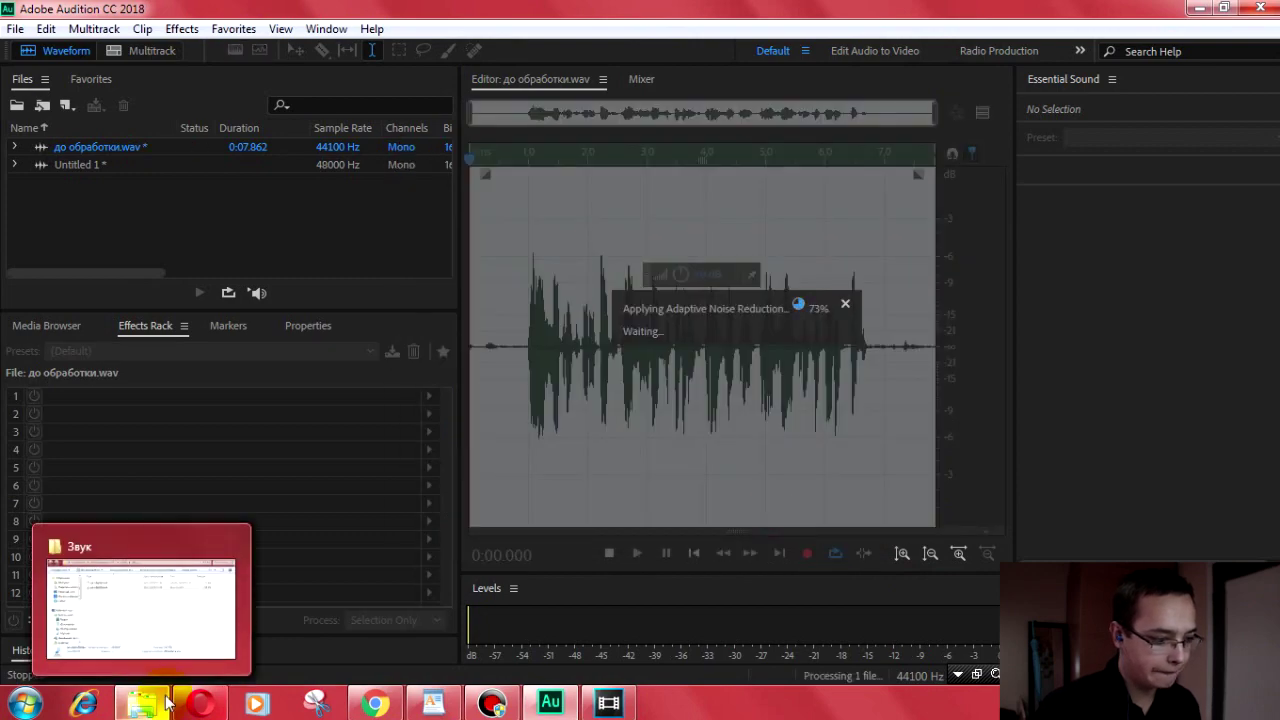
Step: Add a Parametric Equalizer in slot 1 of the effects rack and enable its high-pass filter at 100 Hz
click(105, 395)
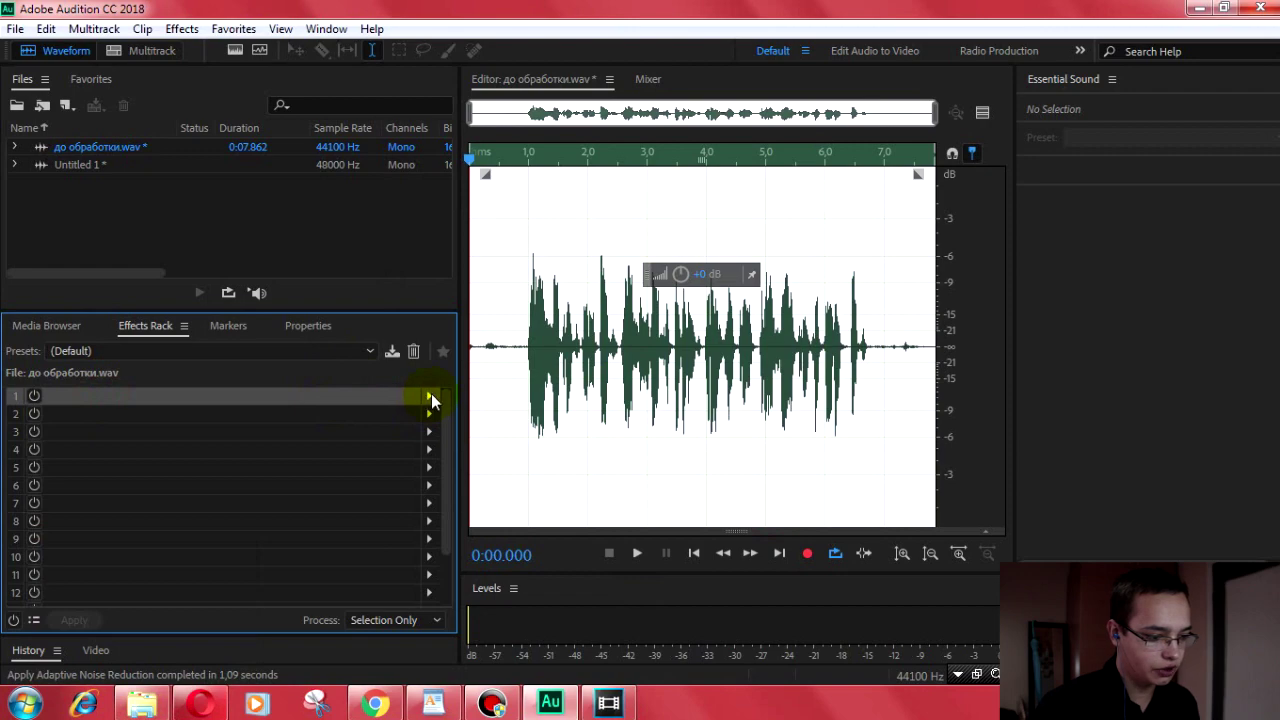
click(430, 397)
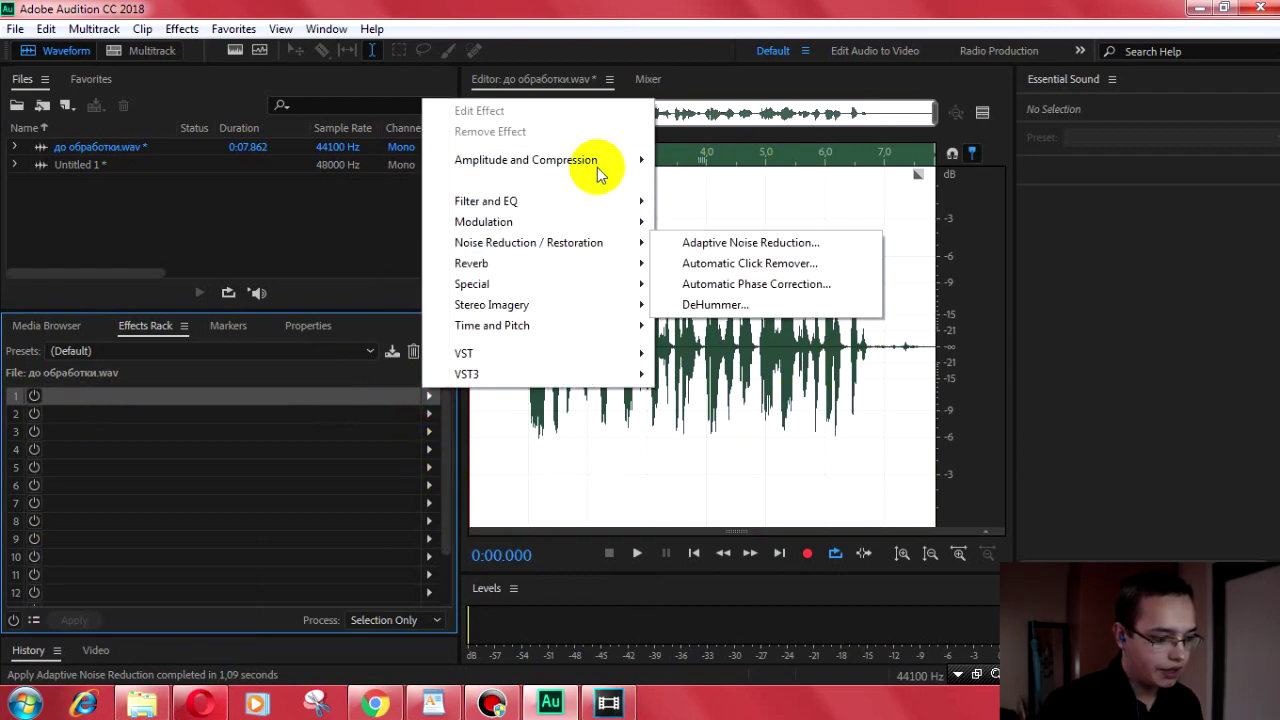
mouse_move(609, 206)
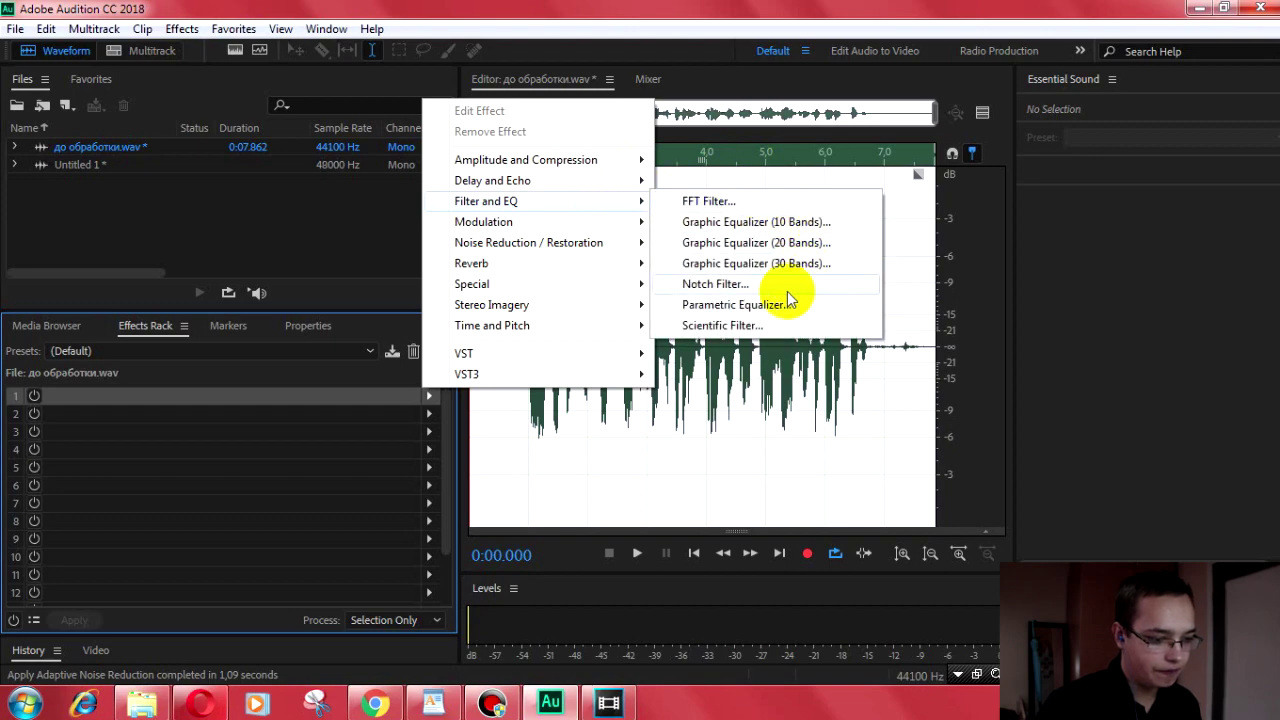
click(740, 305)
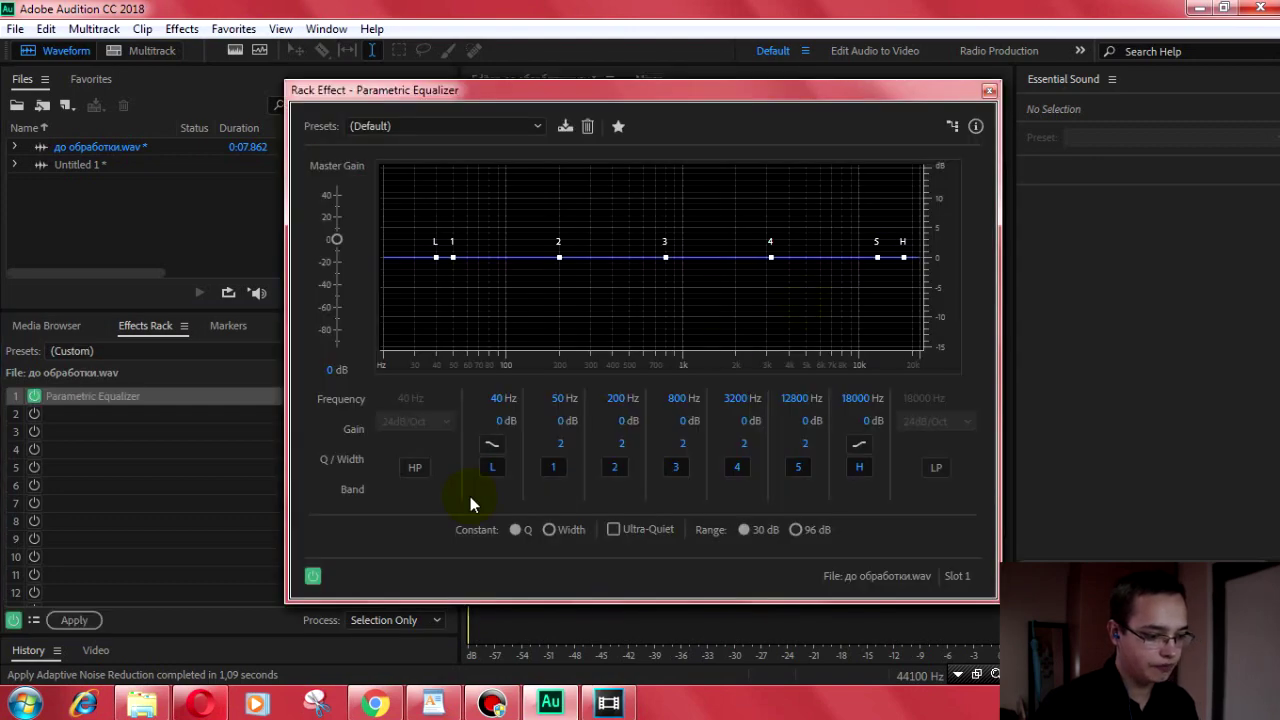
click(415, 467)
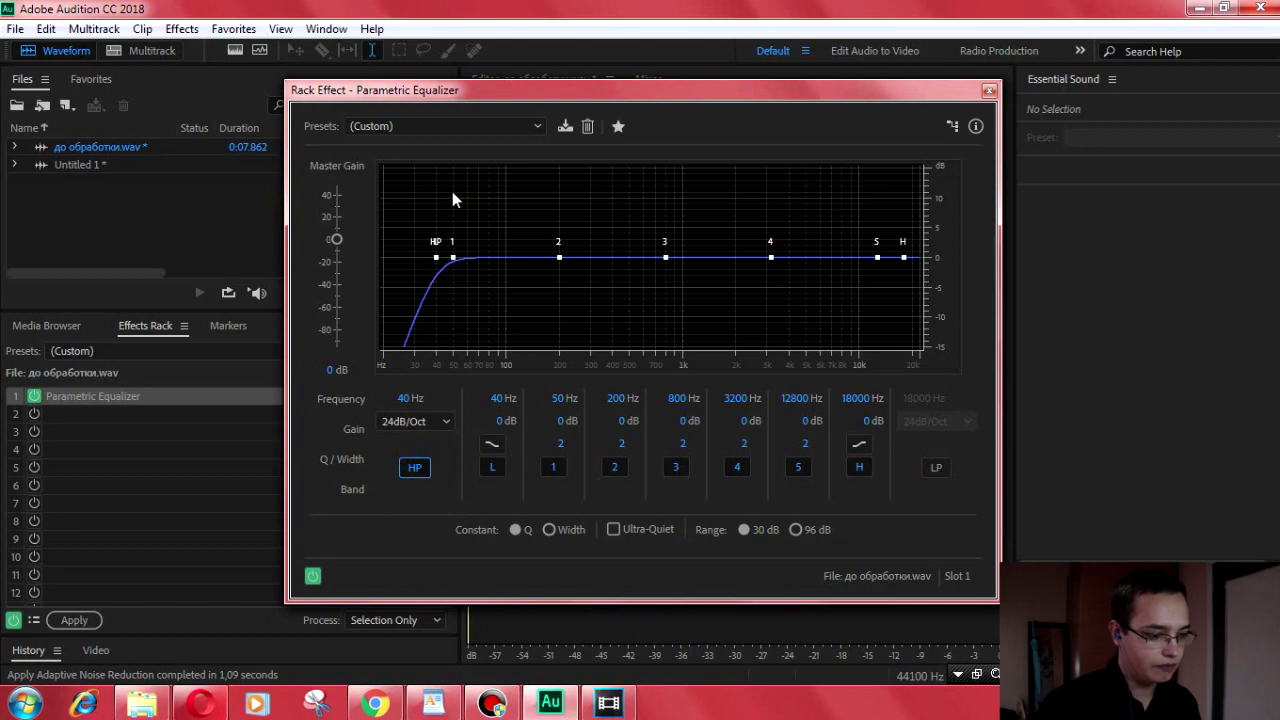
click(405, 398)
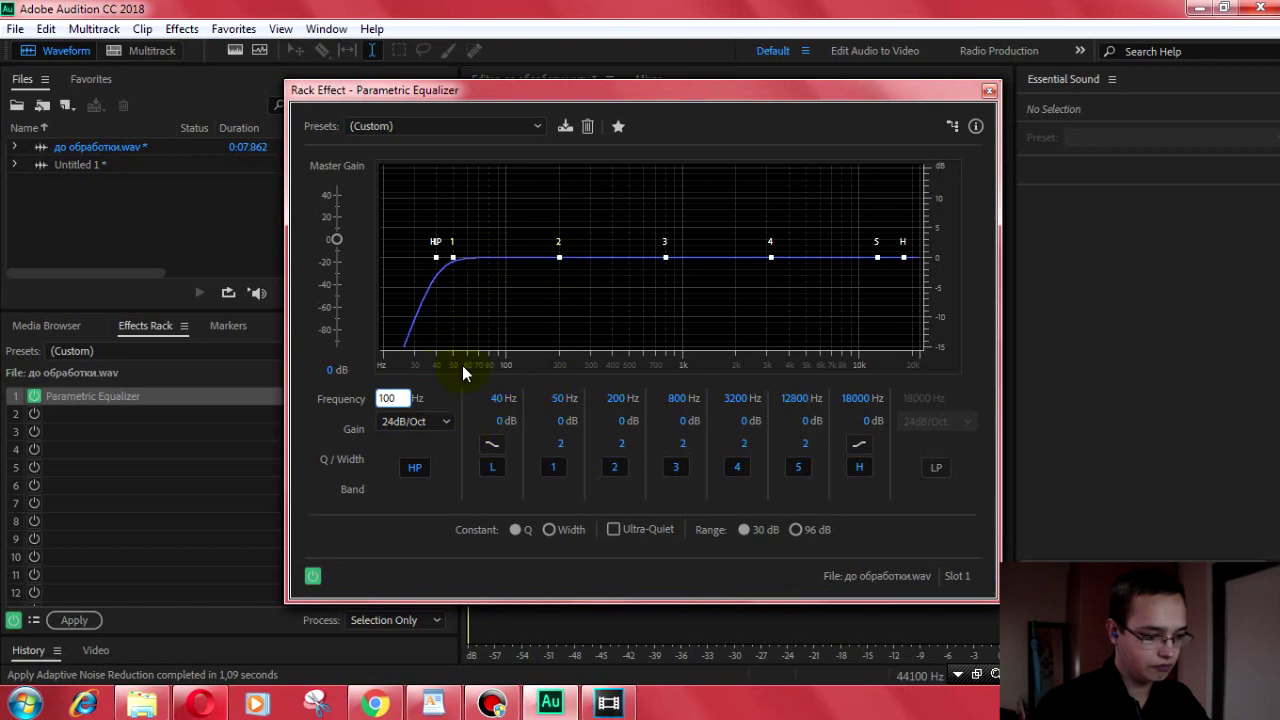
click(463, 397)
Step: Lower equalizer band 2 to about -1.6 dB at 187 Hz and raise the high shelf to about 12.2 dB at 13822 Hz
drag(557, 265, 555, 268)
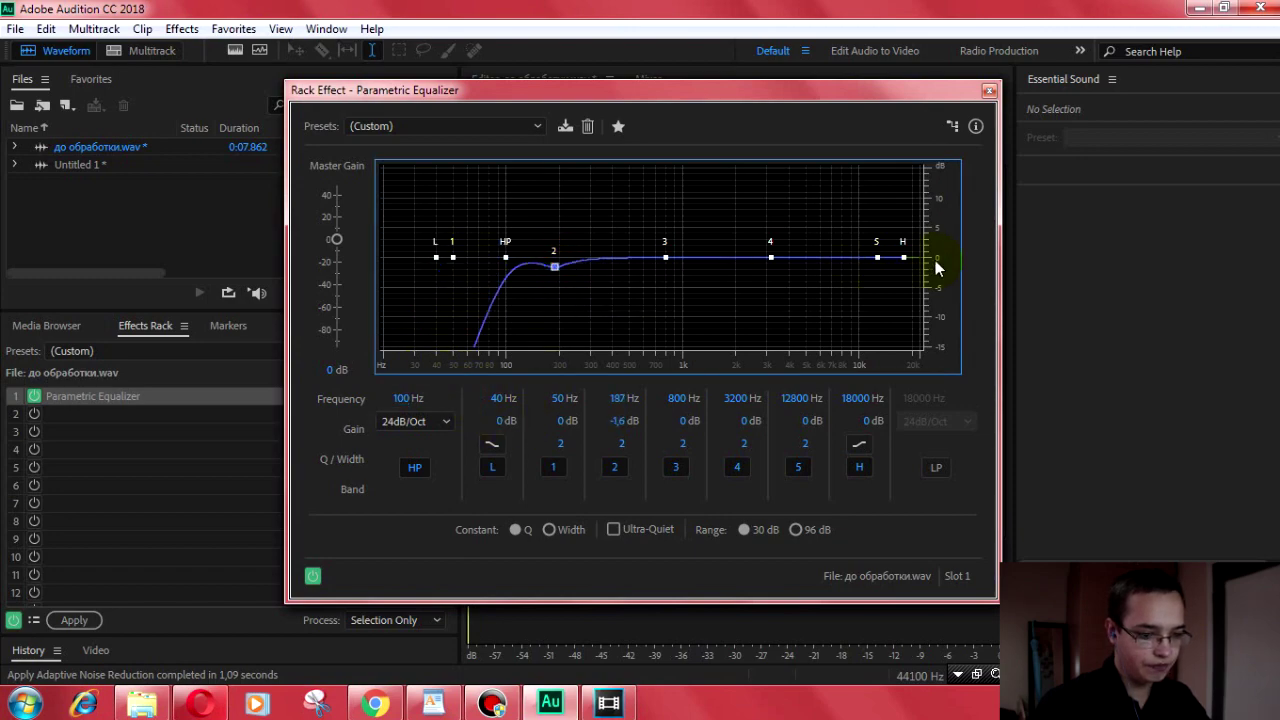
drag(903, 251, 885, 182)
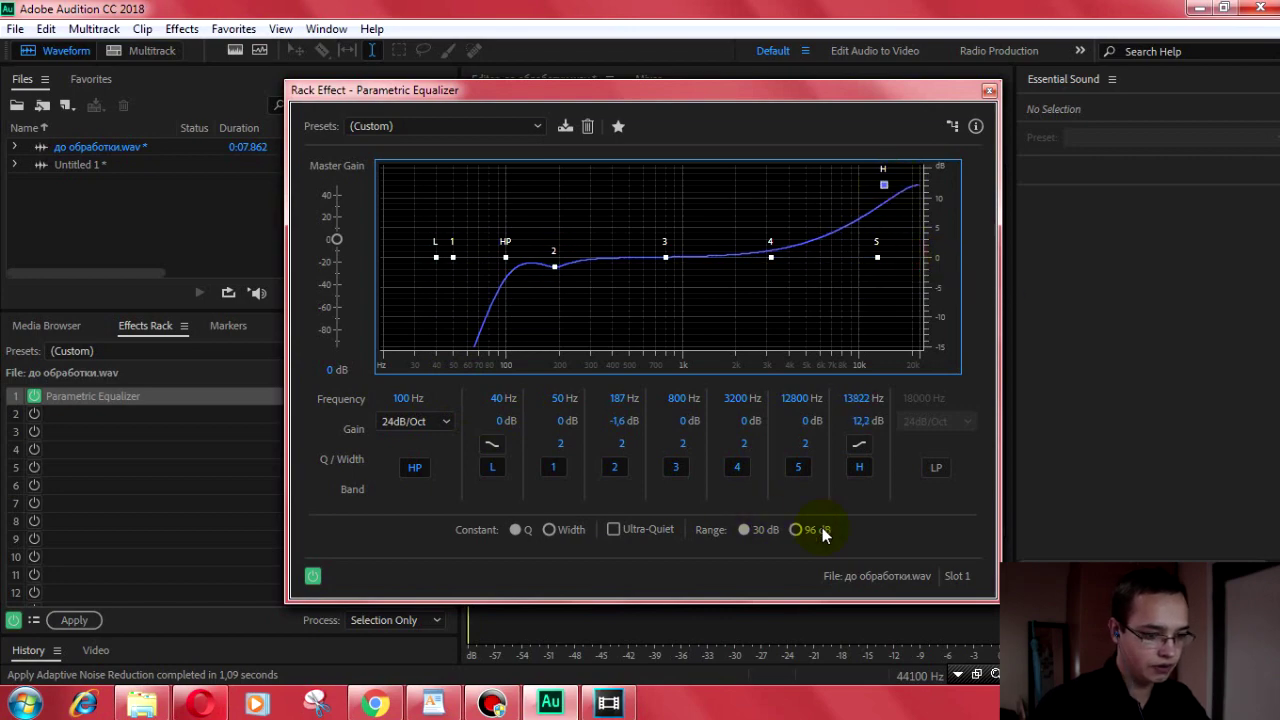
click(988, 92)
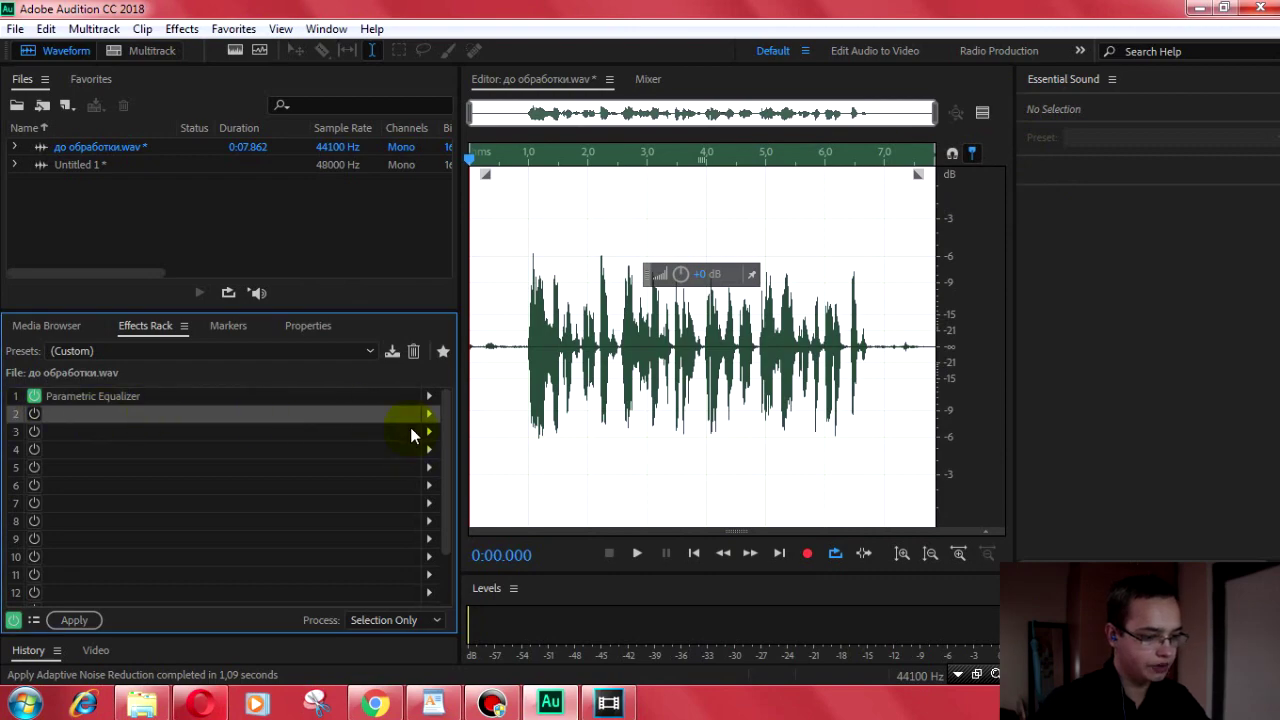
Step: Add a Dynamics effect in rack slot 2 and enable its compressor with a -25 dB threshold and a ratio of 2
click(430, 414)
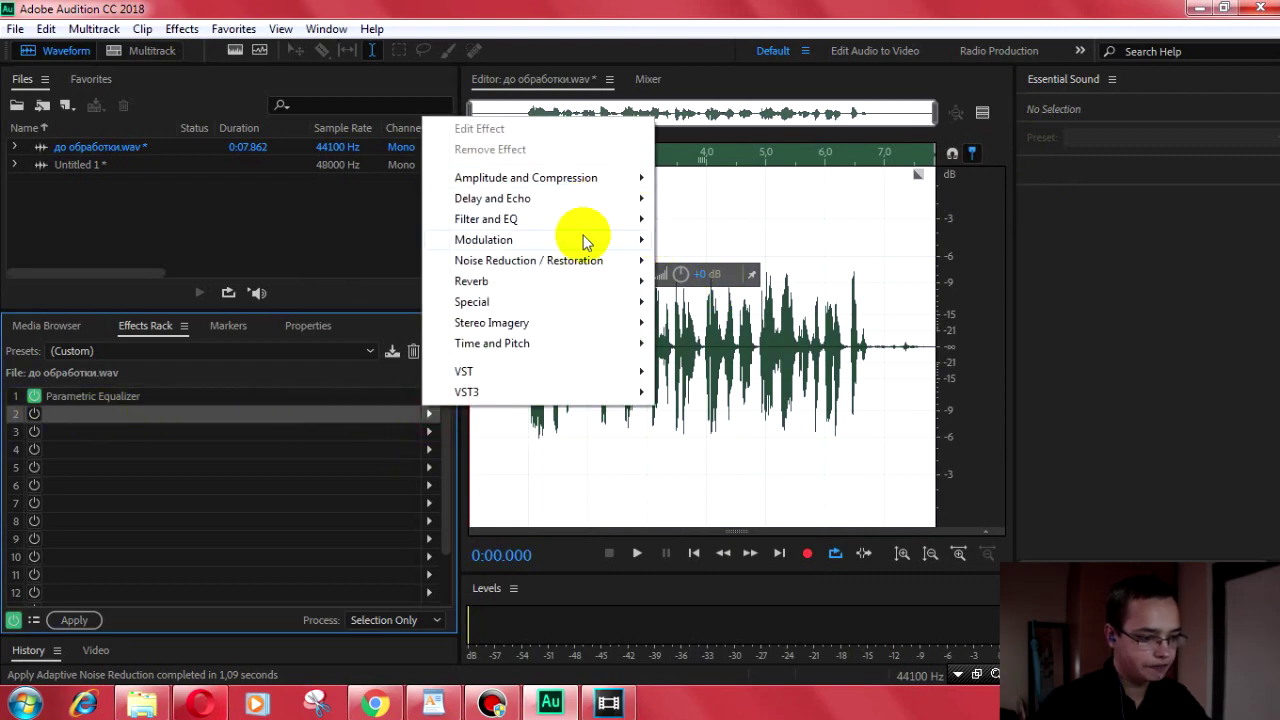
mouse_move(603, 190)
click(757, 238)
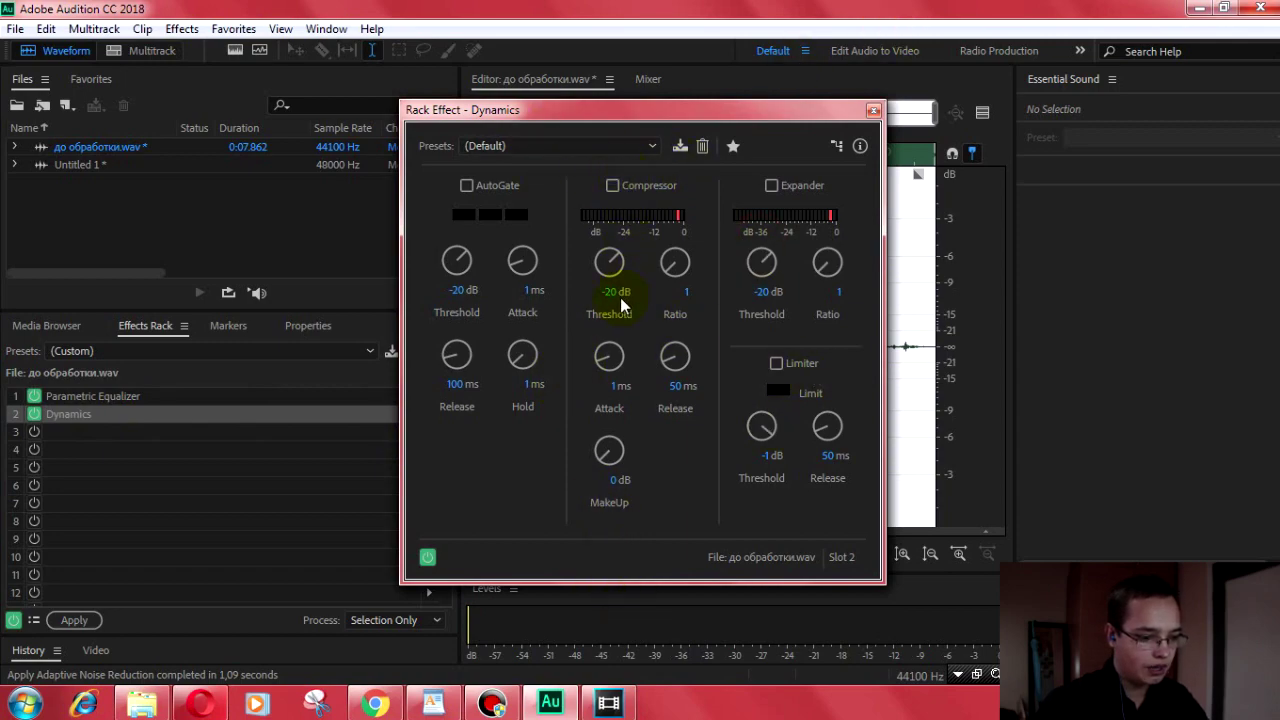
text(-25)
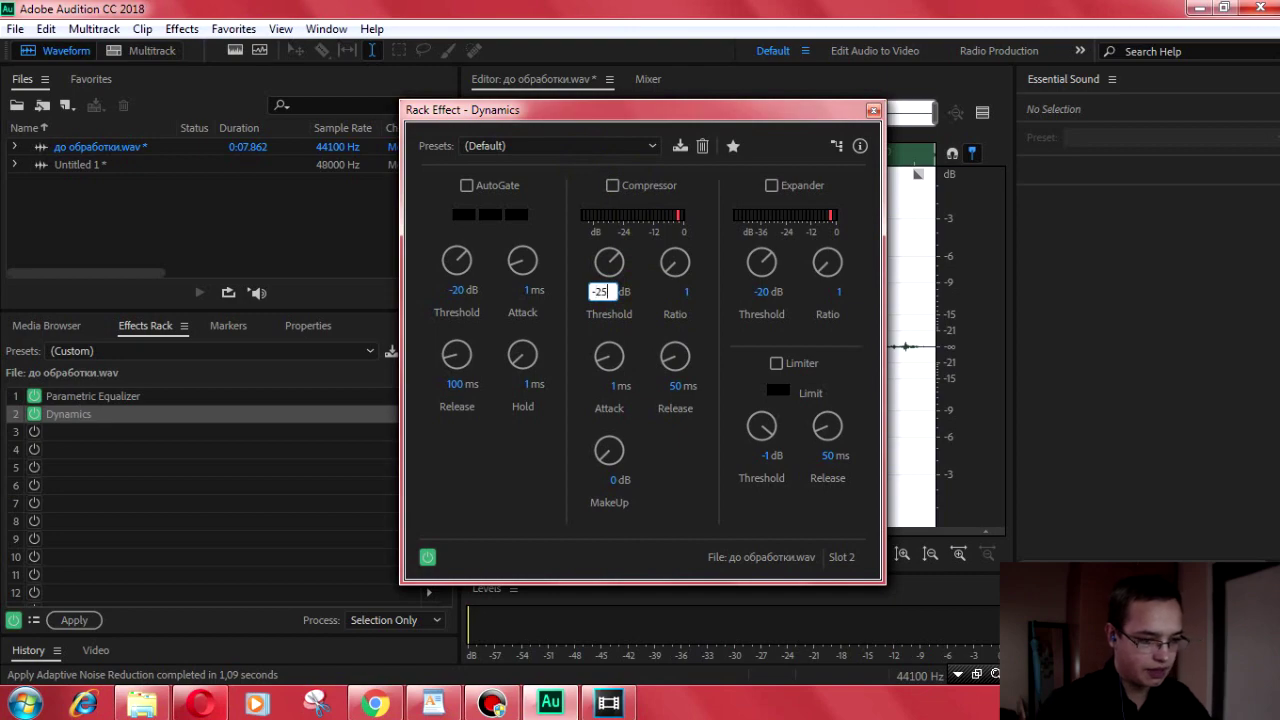
click(679, 291)
text(2)
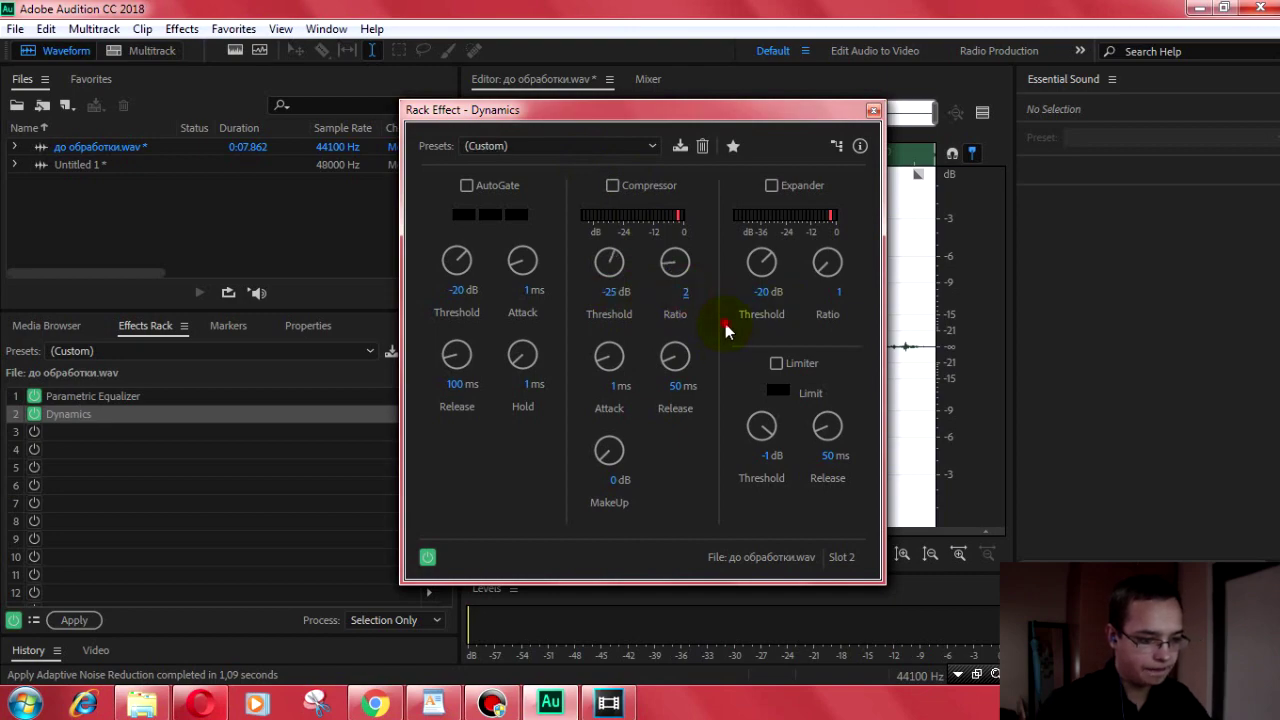
Step: Enable the Dynamics limiter with a -2 dB threshold and set the compressor's makeup gain to 13 dB
click(765, 456)
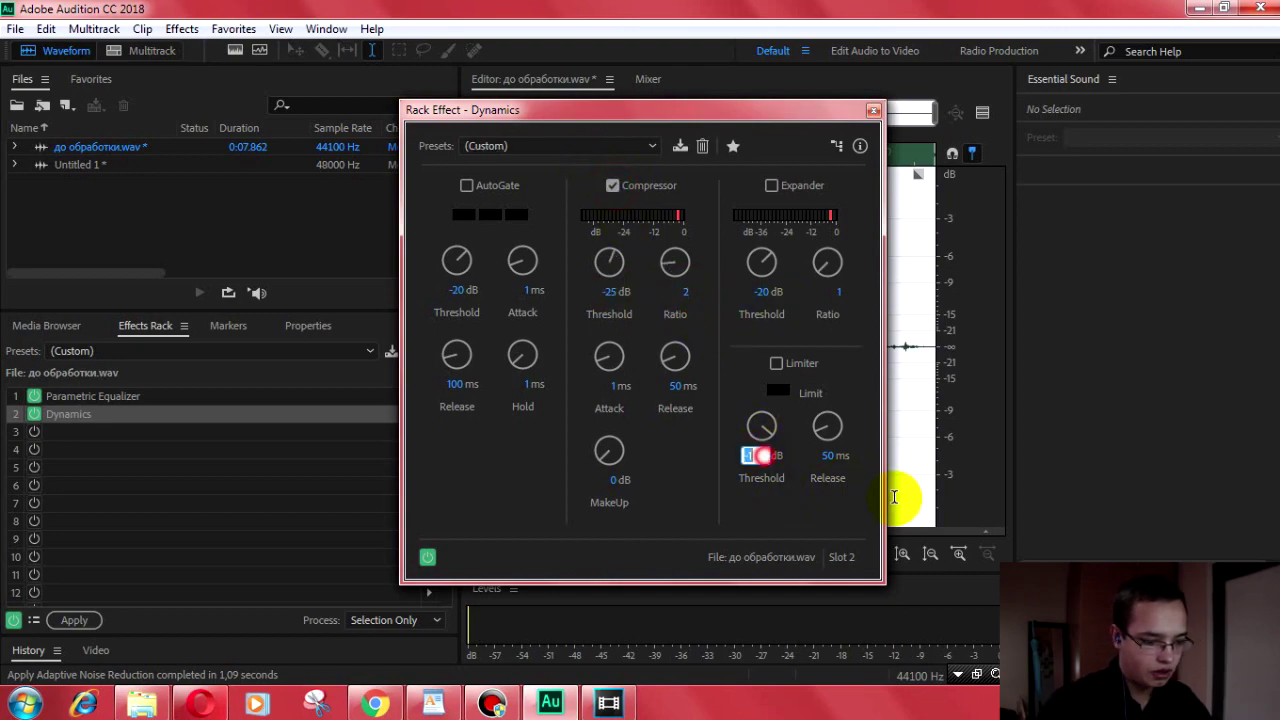
text(-)
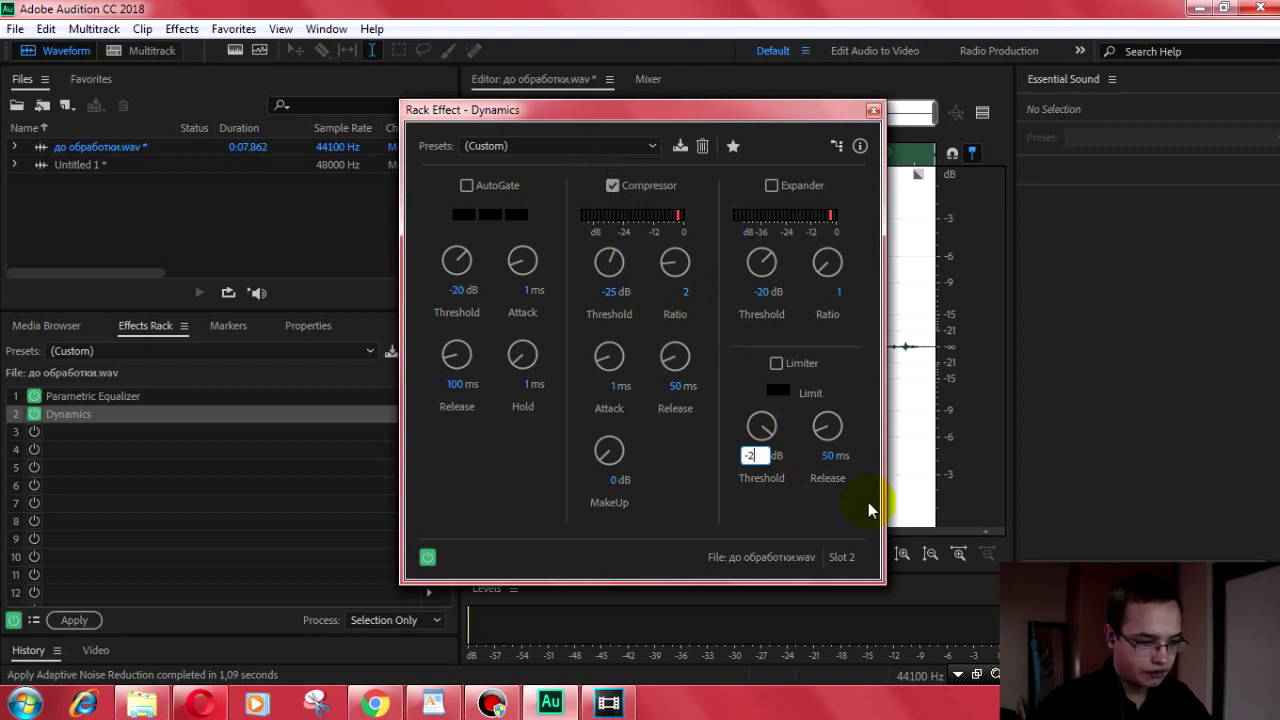
text(2)
click(816, 497)
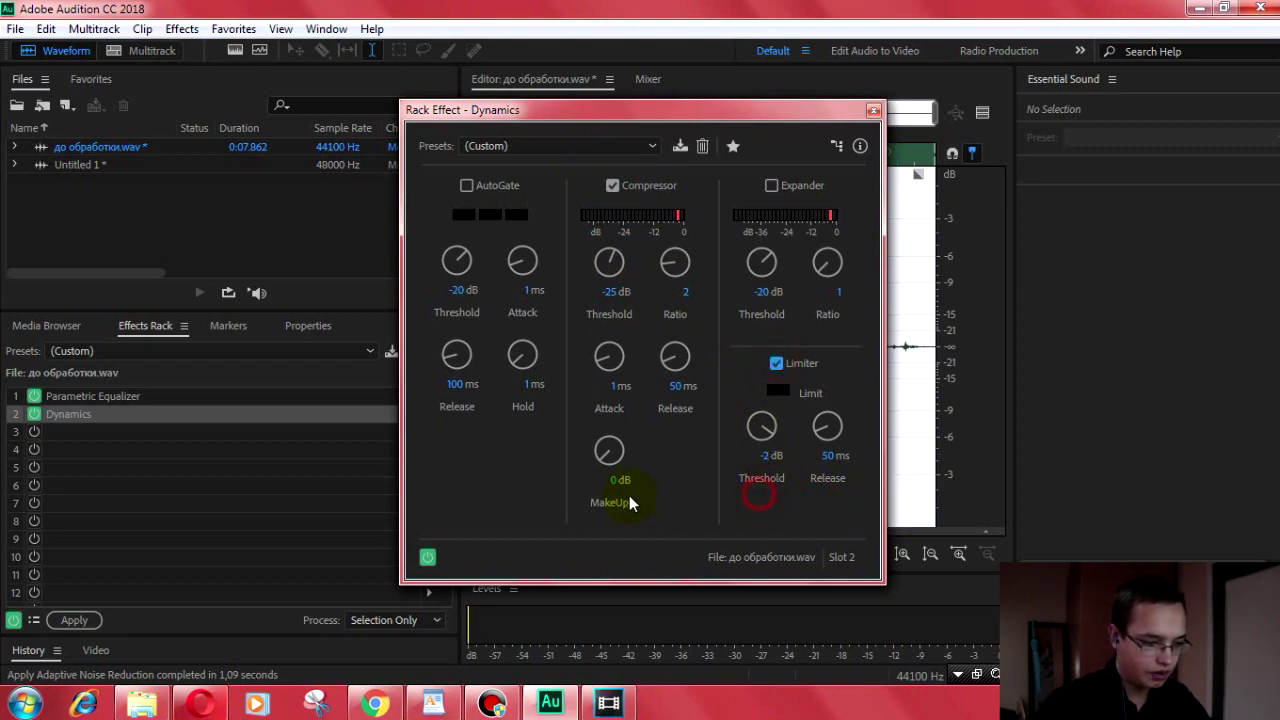
click(612, 480)
click(808, 516)
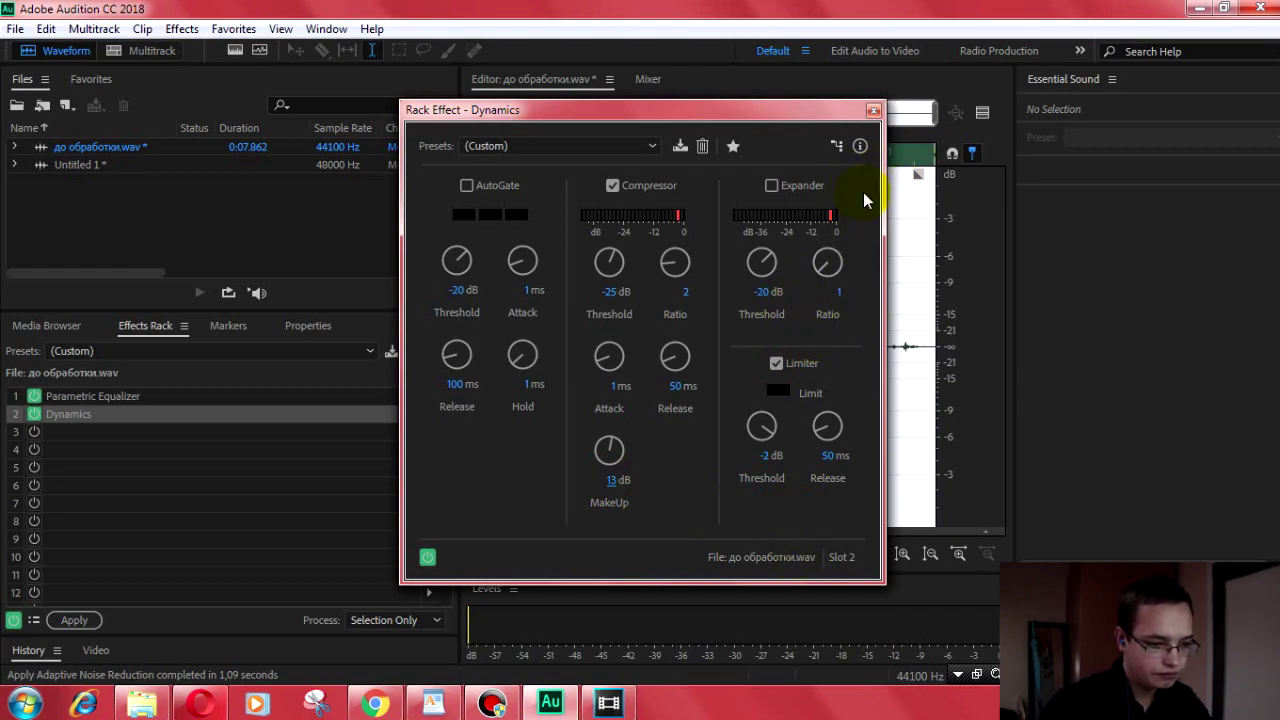
click(875, 110)
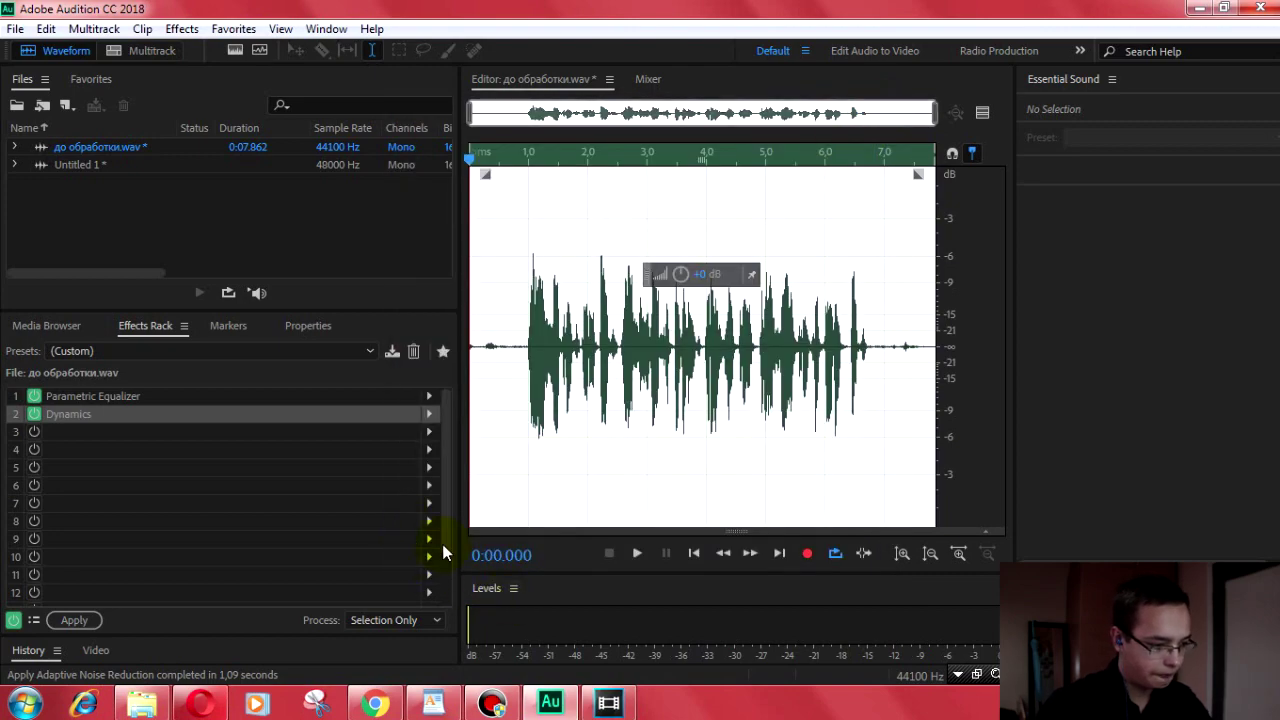
Step: Play the recording through the equalizer and Dynamics effects to check the processed sound, and stop playback
click(315, 433)
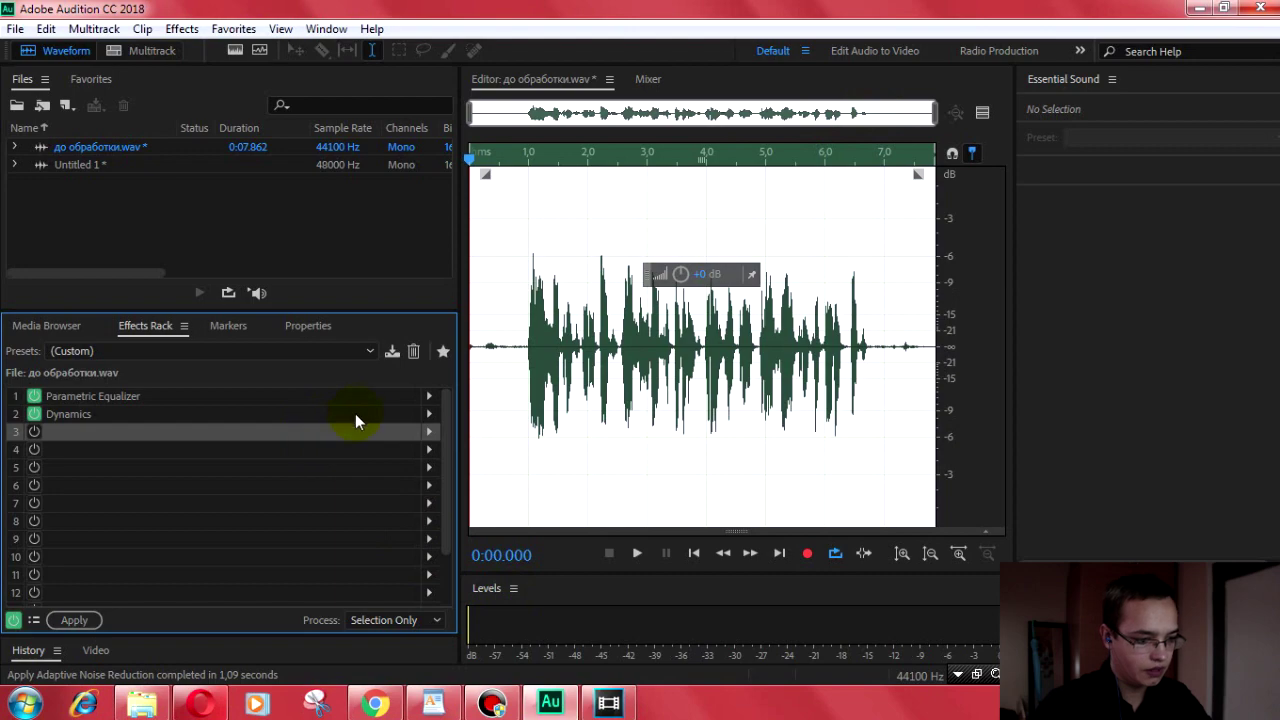
click(513, 424)
click(632, 556)
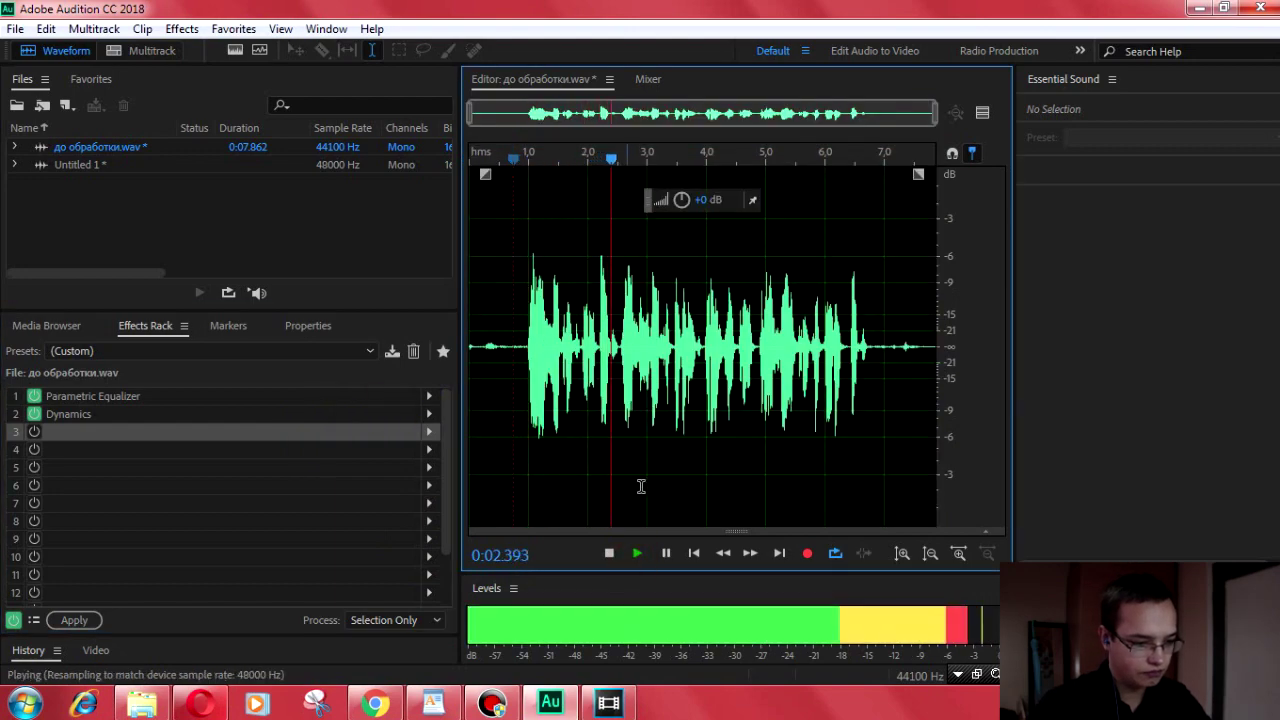
click(609, 553)
click(165, 420)
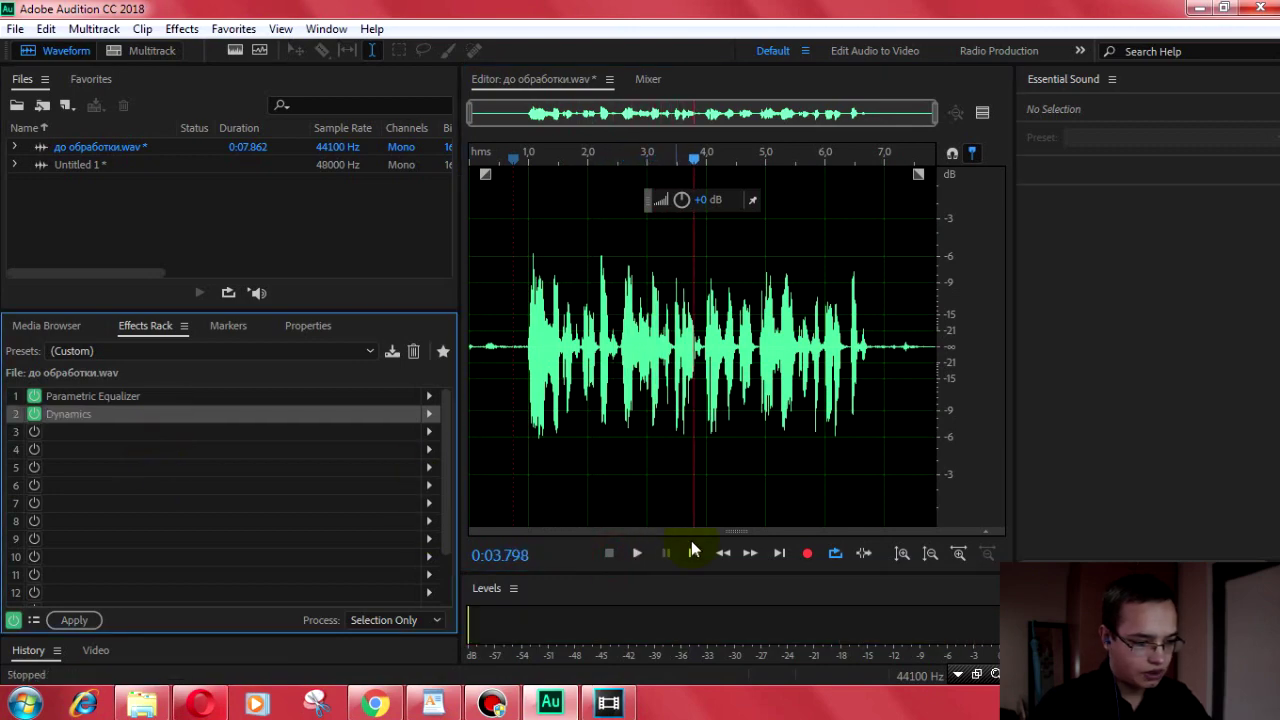
click(645, 555)
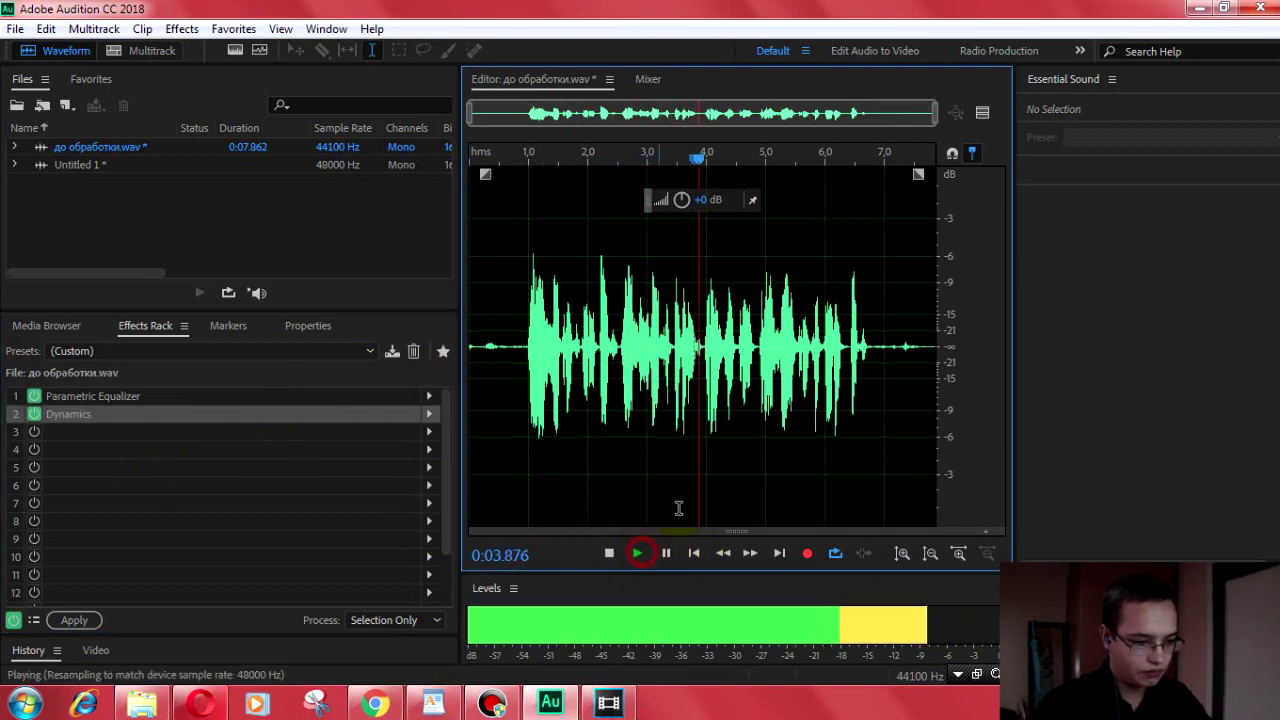
click(609, 553)
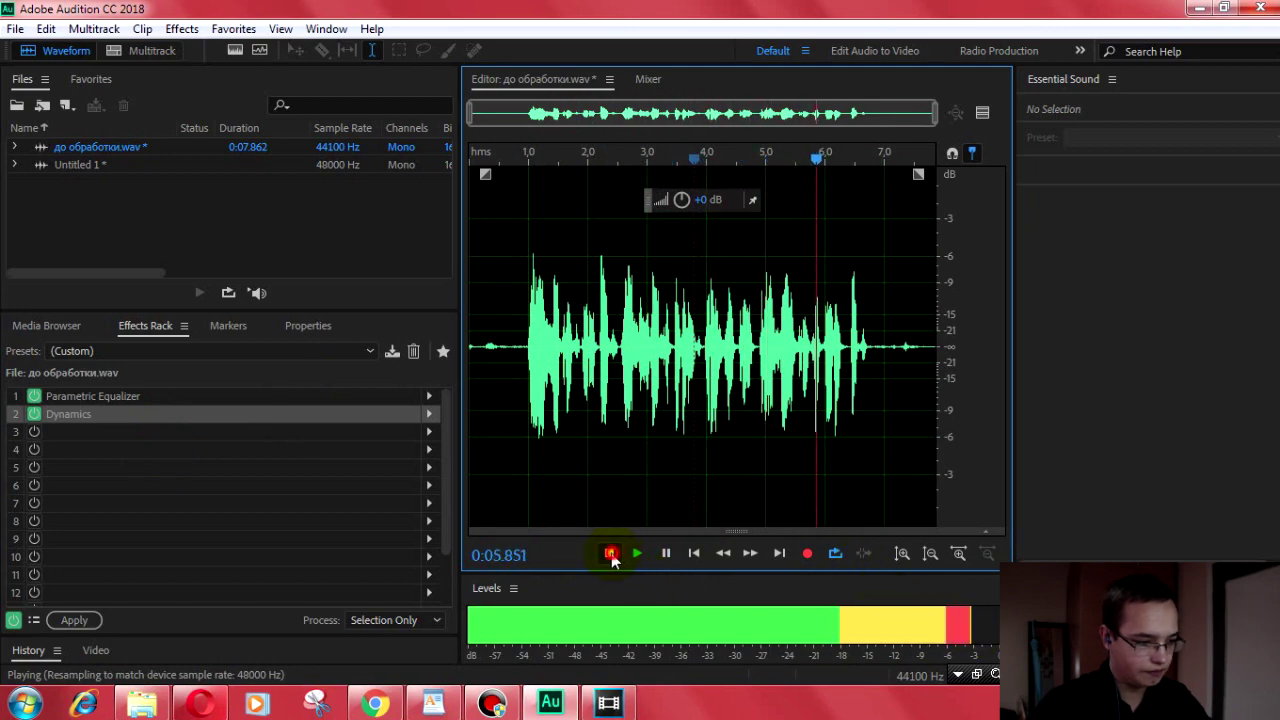
Step: Replace the rack slot 2 effect with a fresh Dynamics effect and enable its compressor with a -25 dB threshold and a ratio of 2
click(429, 414)
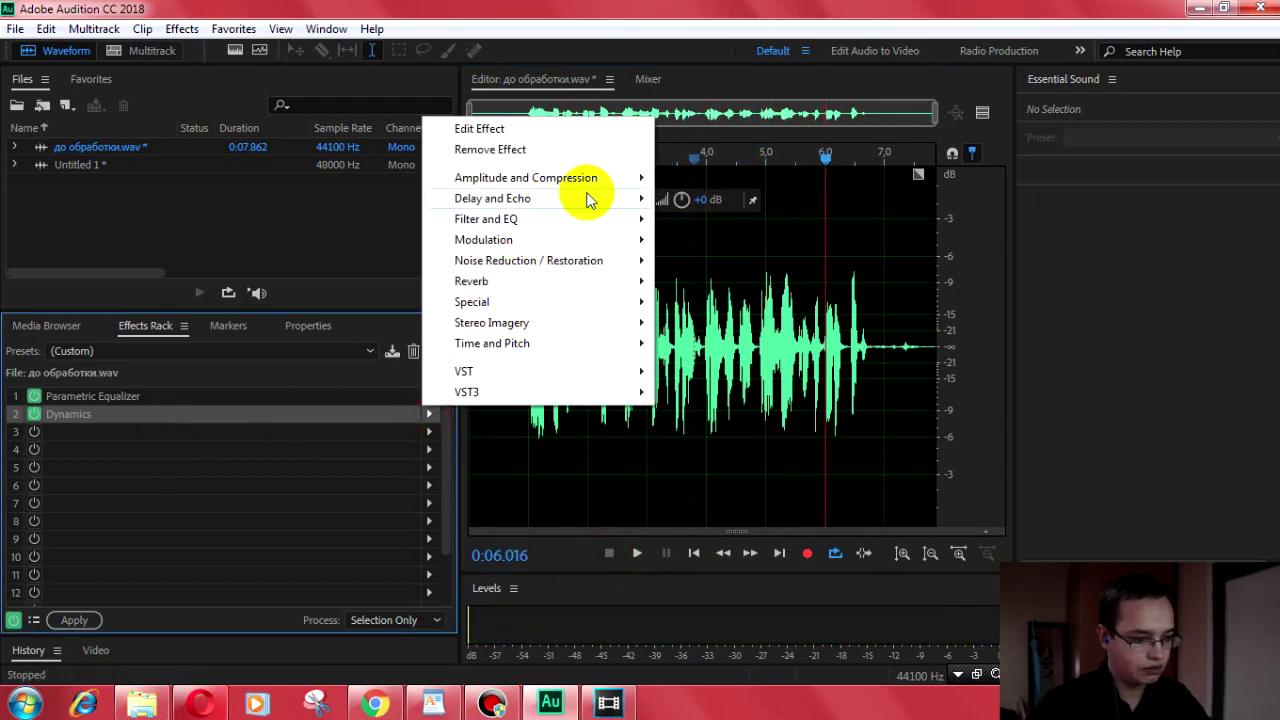
mouse_move(580, 177)
click(755, 246)
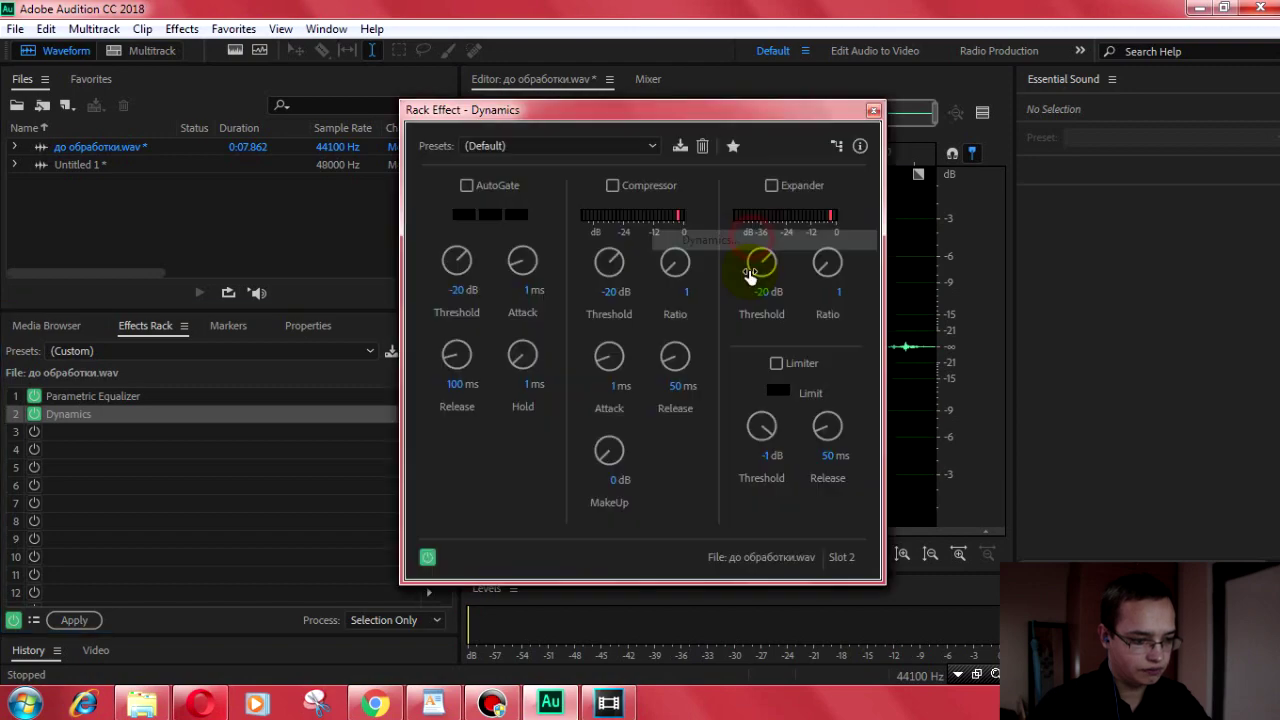
click(766, 458)
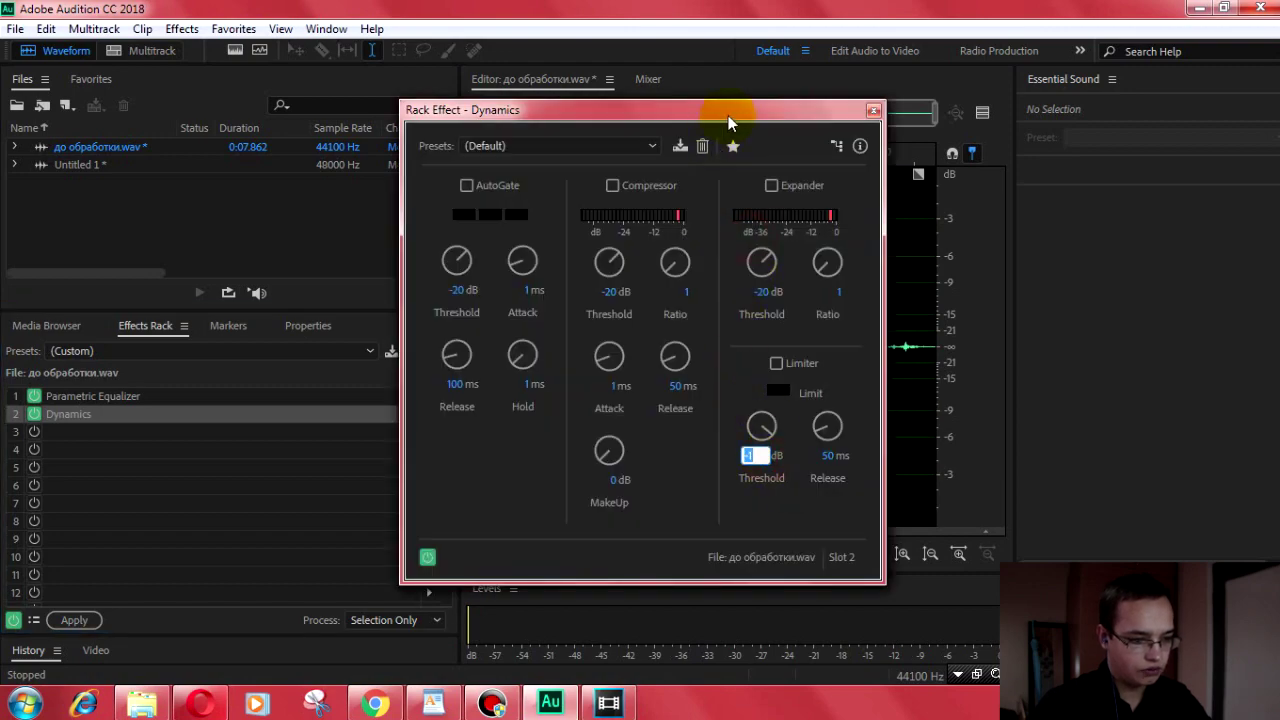
drag(729, 114, 619, 120)
click(500, 298)
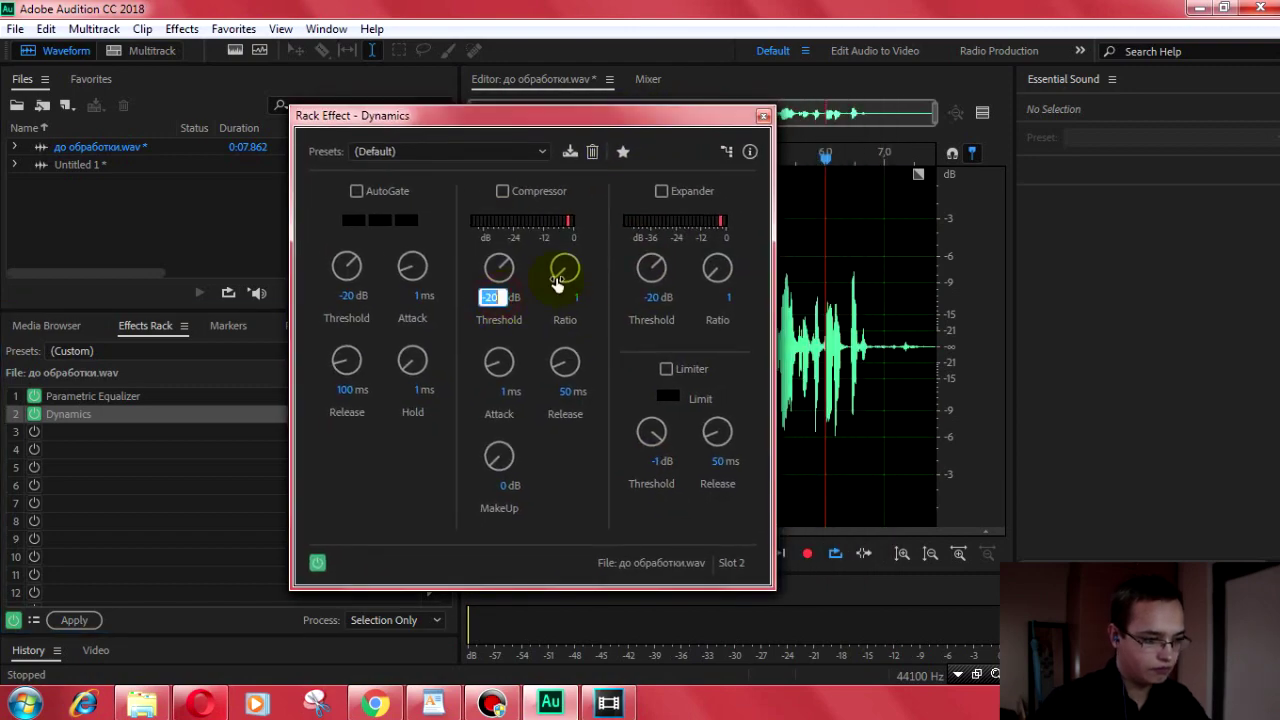
click(502, 192)
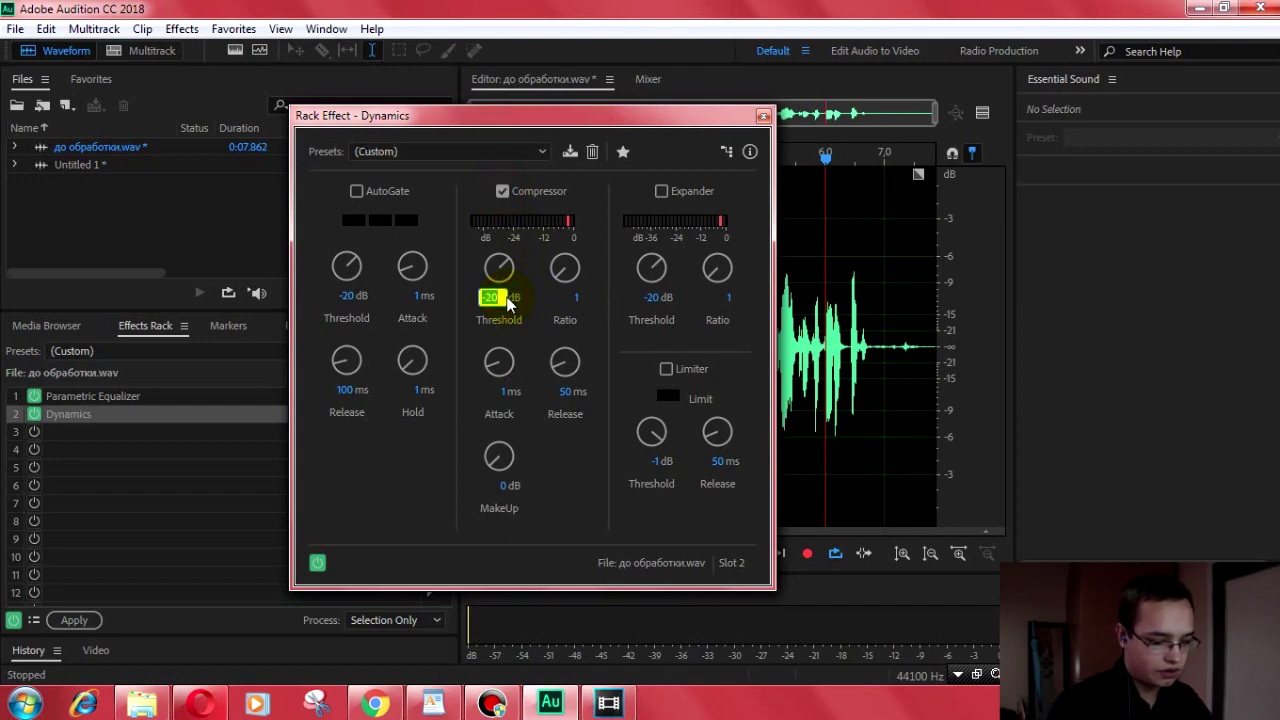
click(577, 300)
text(2)
Step: Enable the Dynamics limiter with a -2 dB threshold while playing the recording, and stop playback
click(655, 460)
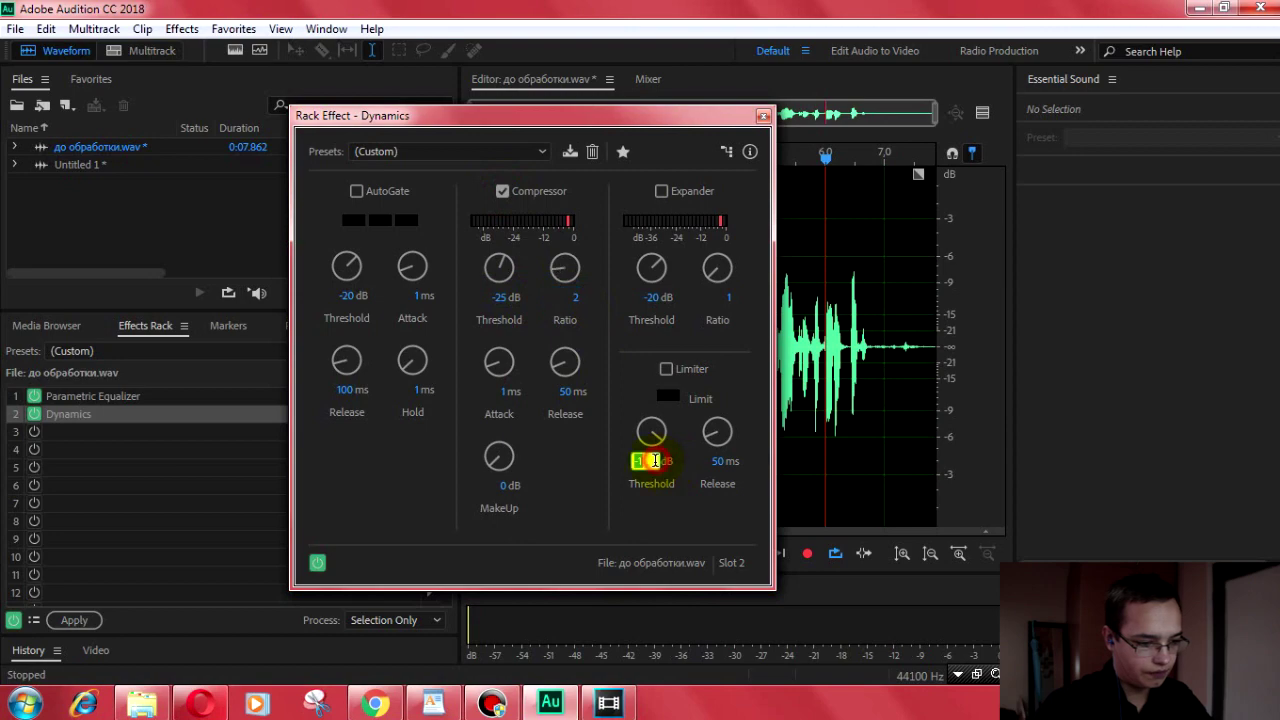
drag(651, 114, 439, 49)
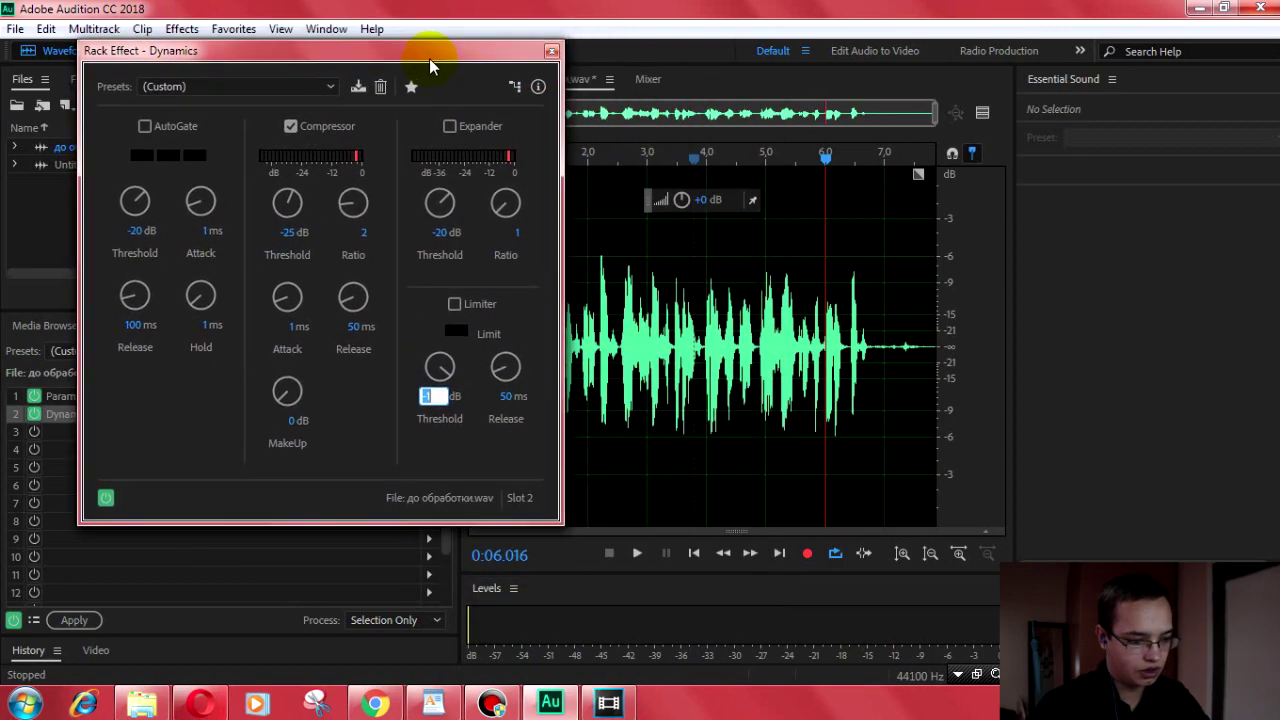
click(638, 555)
click(440, 396)
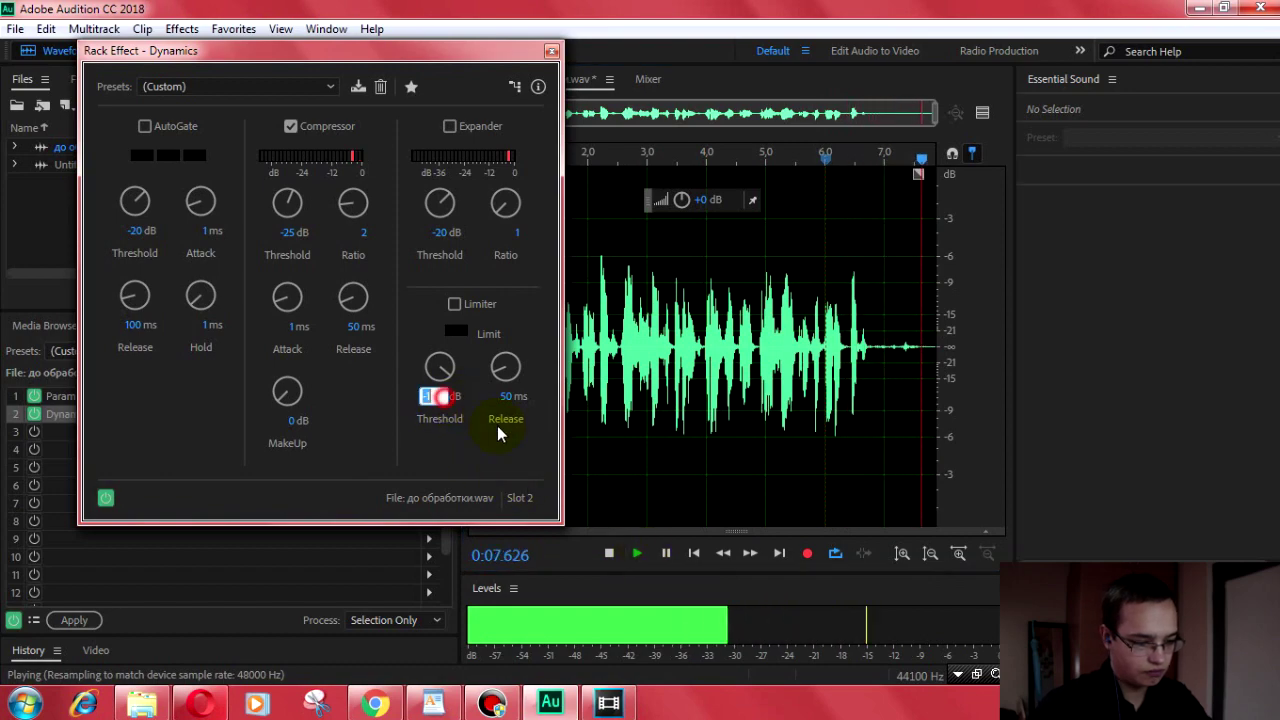
text(2)
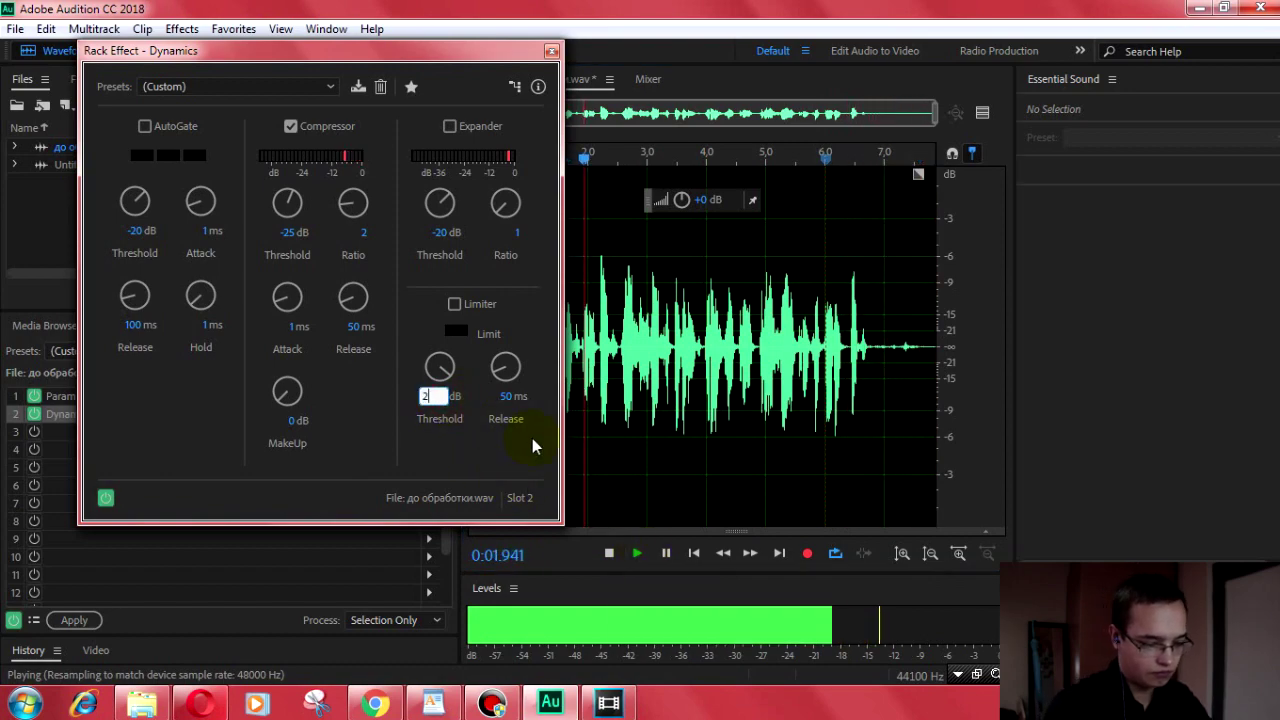
key(BackSpace)
text(-2)
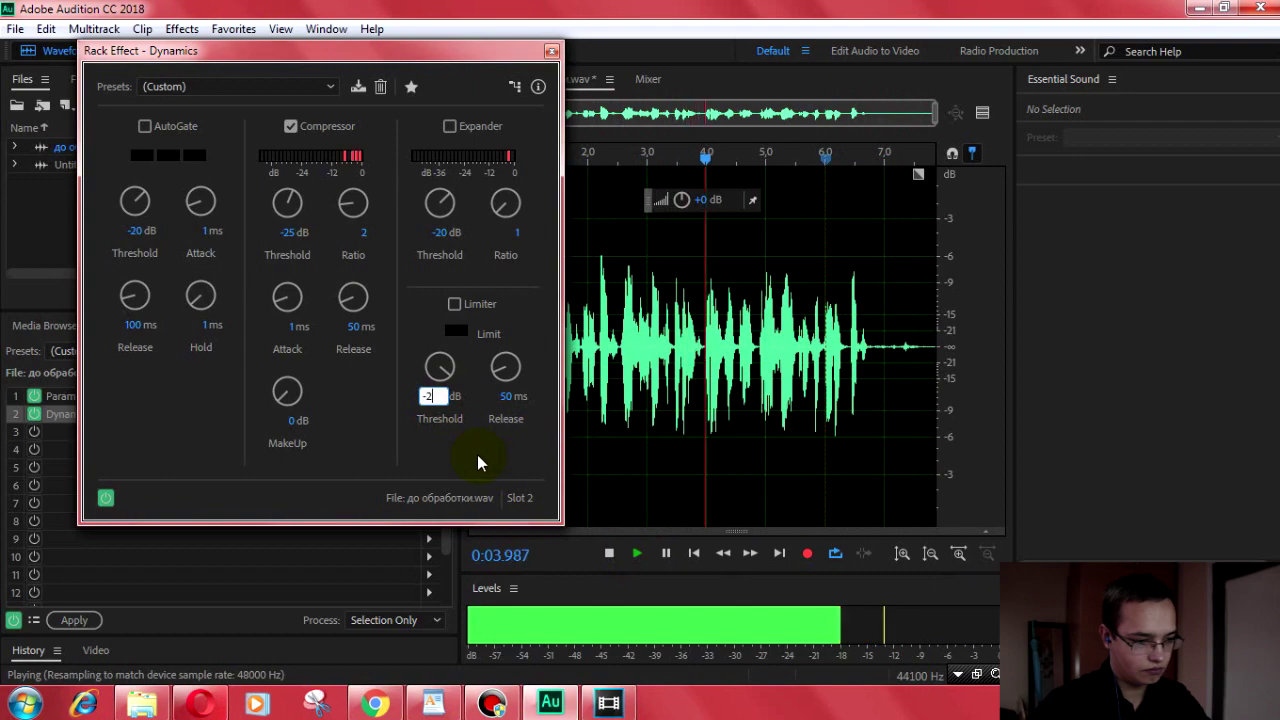
click(455, 304)
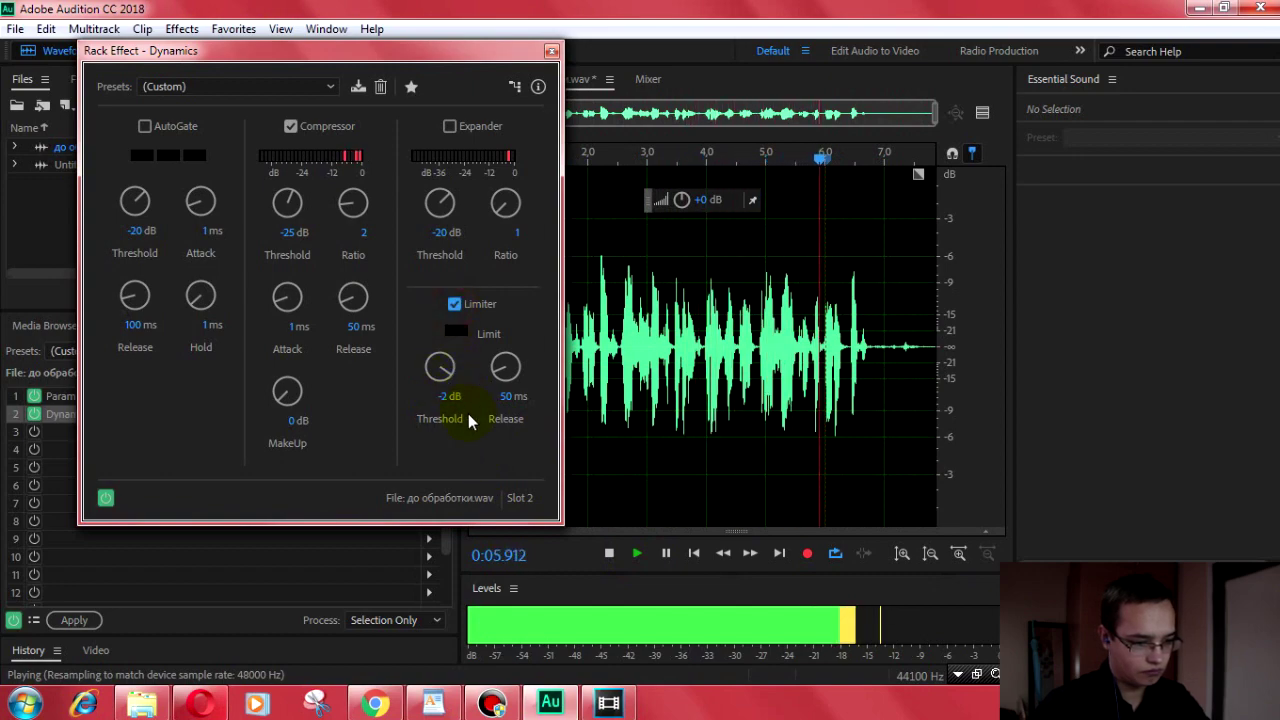
click(606, 555)
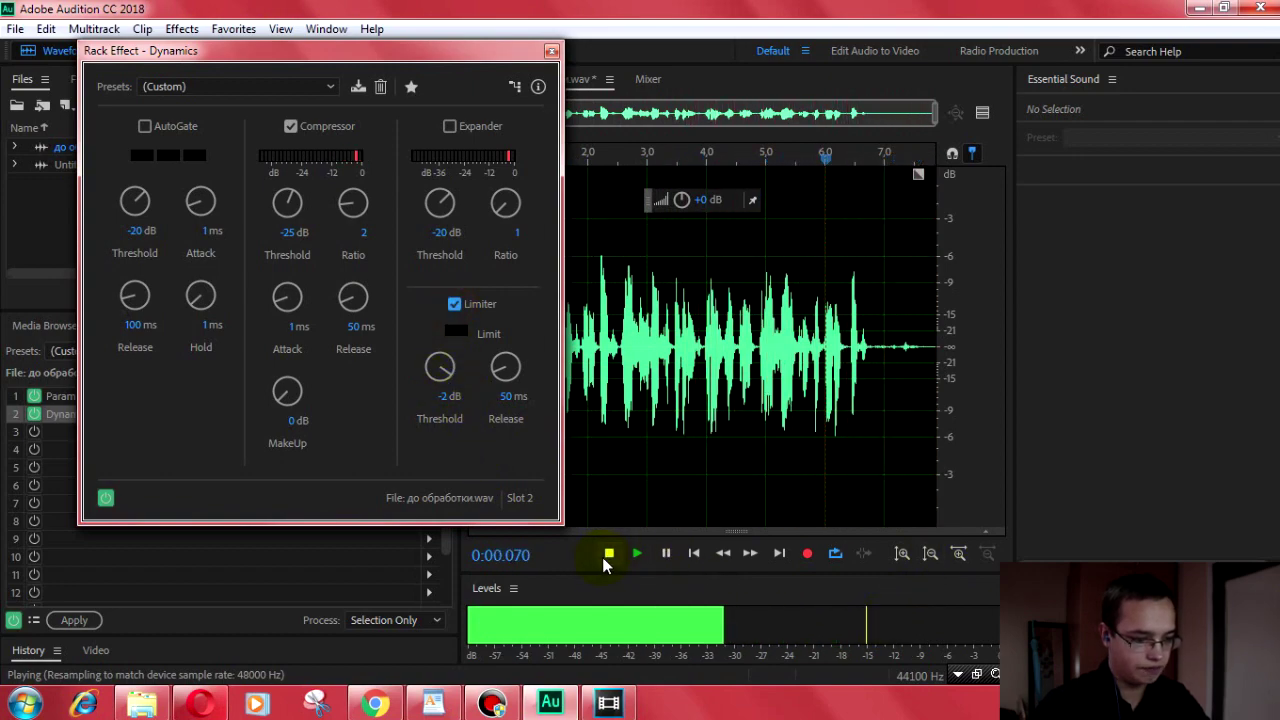
Step: Set the compressor's makeup gain to 13 dB and apply the effects rack to the recording
click(292, 424)
click(372, 452)
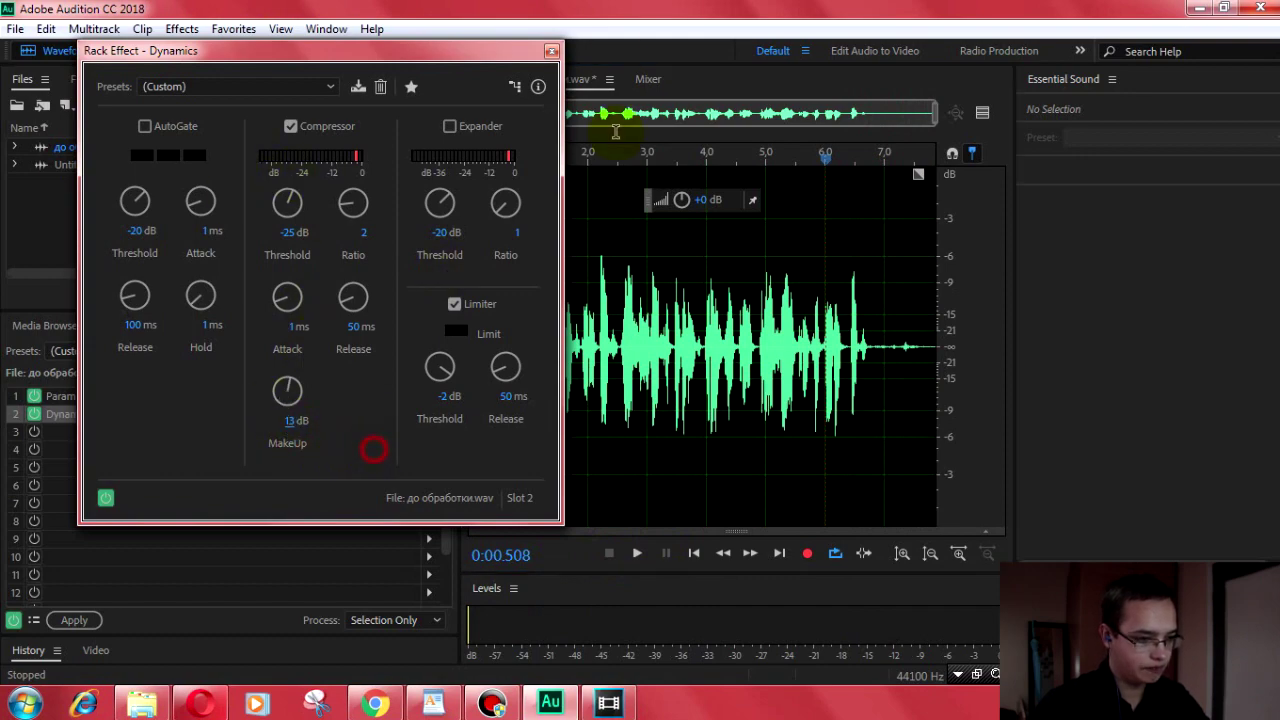
click(551, 51)
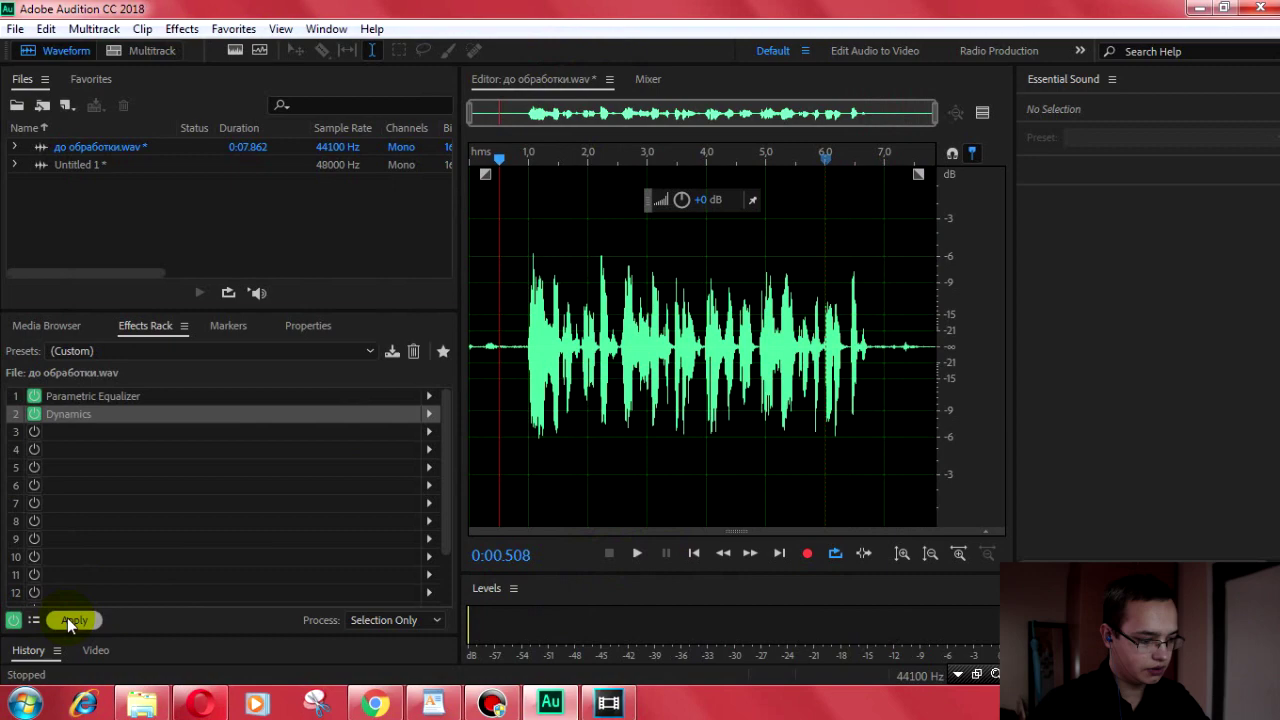
click(67, 619)
Step: Play the processed recording from near its start to check the sound, and stop playback
click(637, 553)
click(500, 480)
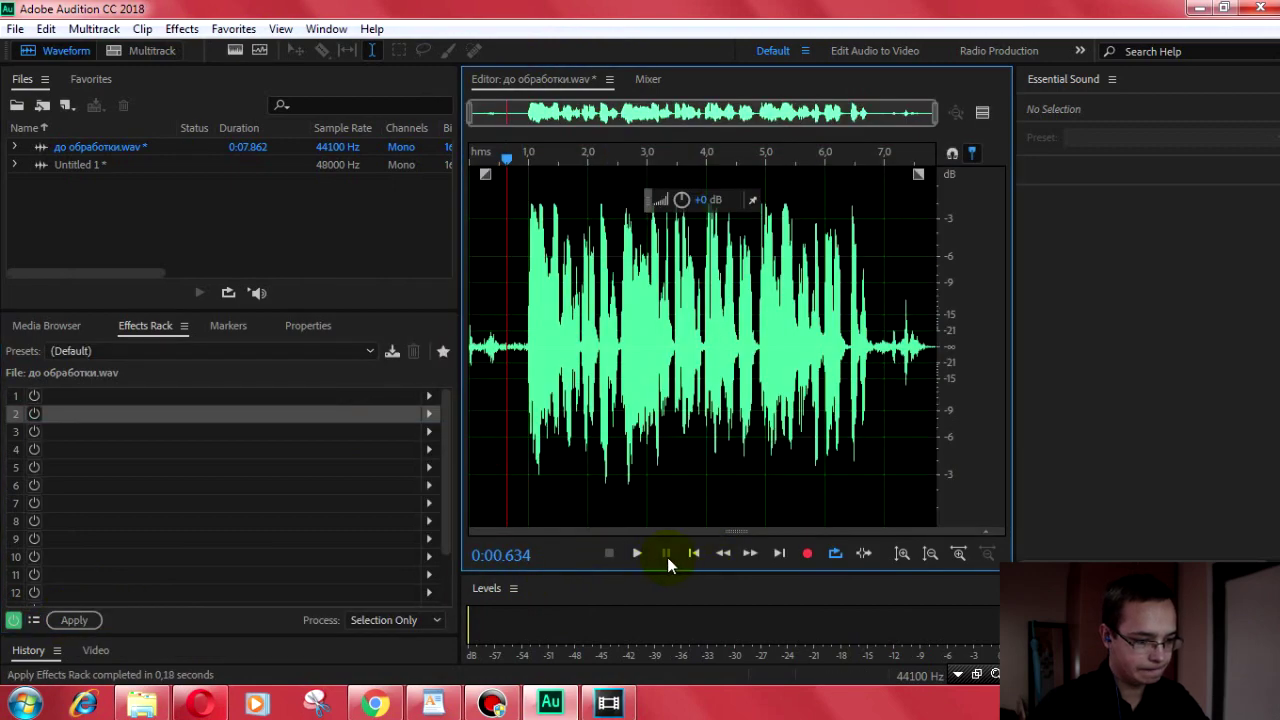
click(637, 553)
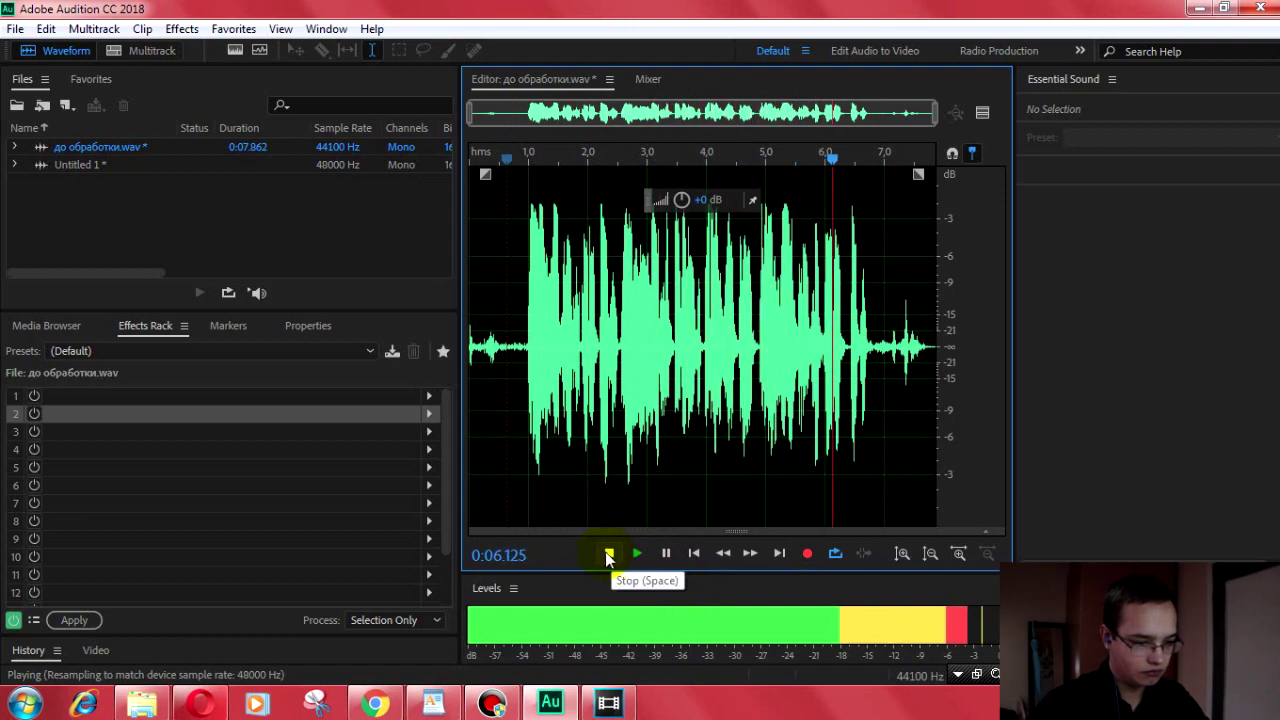
click(608, 553)
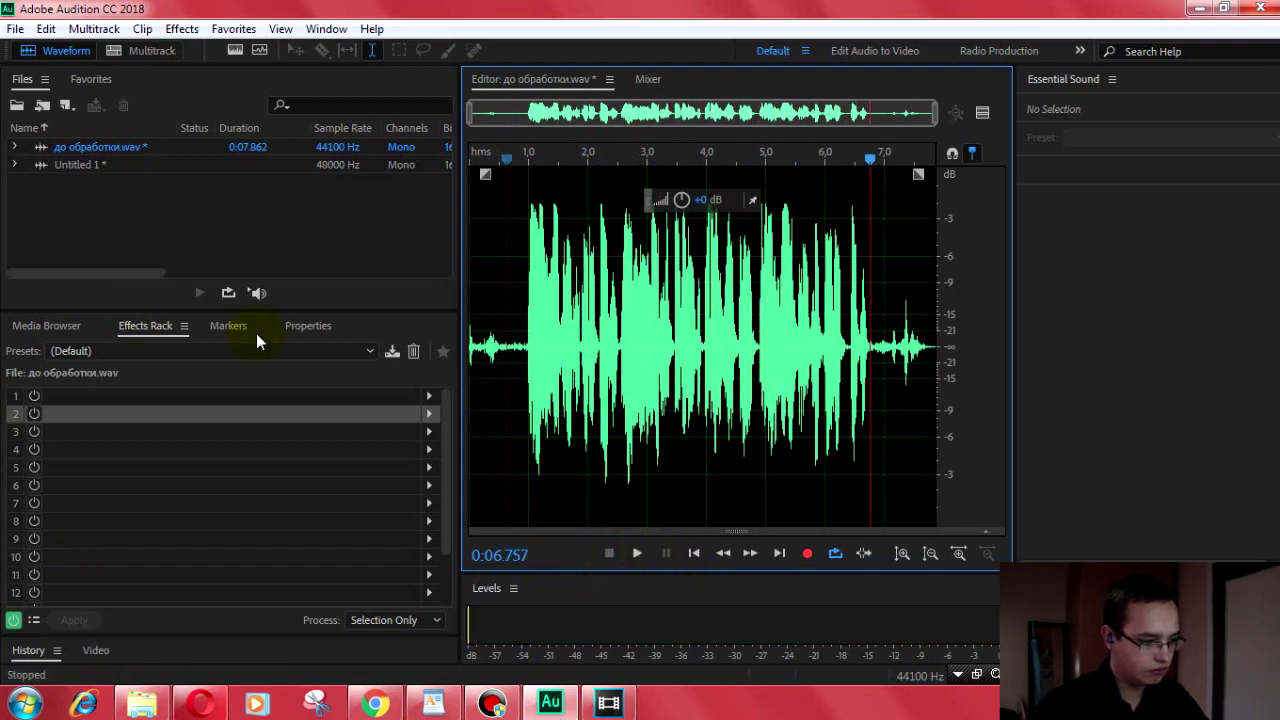
Step: Add a Dynamics effect in rack slot 1 and enable its limiter with a threshold of about -7.9 dB
click(429, 396)
mouse_move(583, 168)
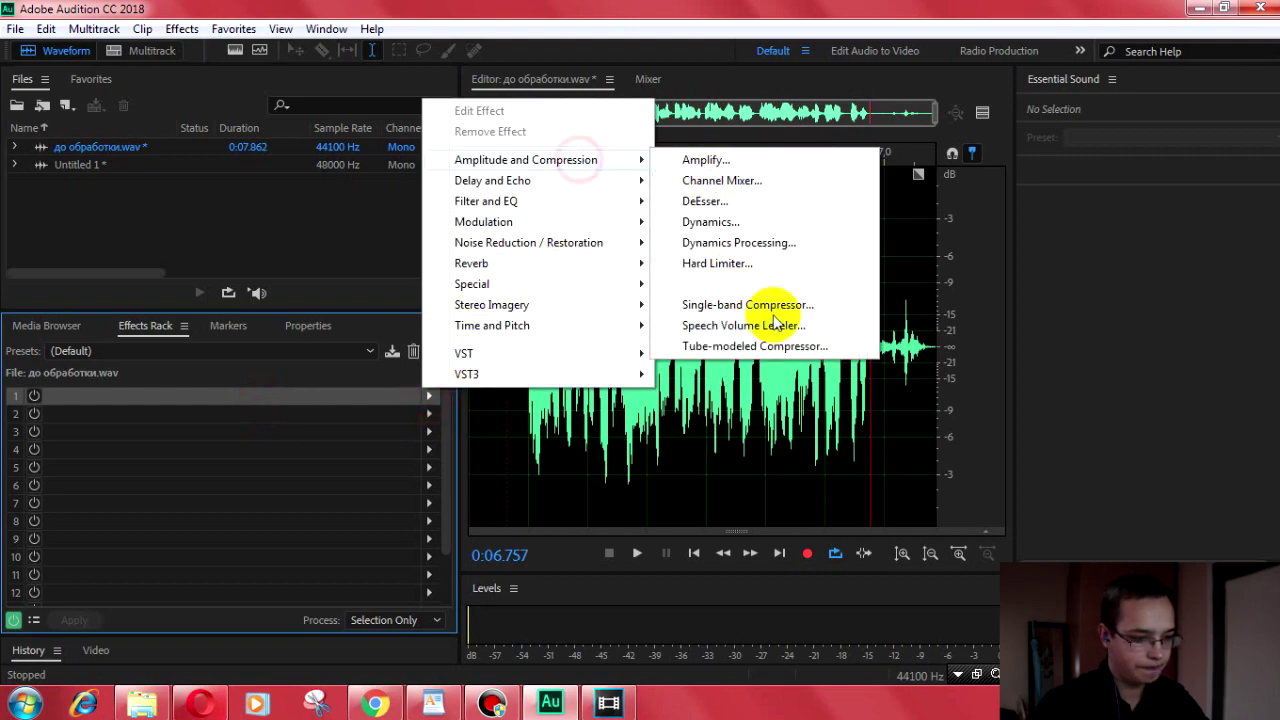
click(767, 218)
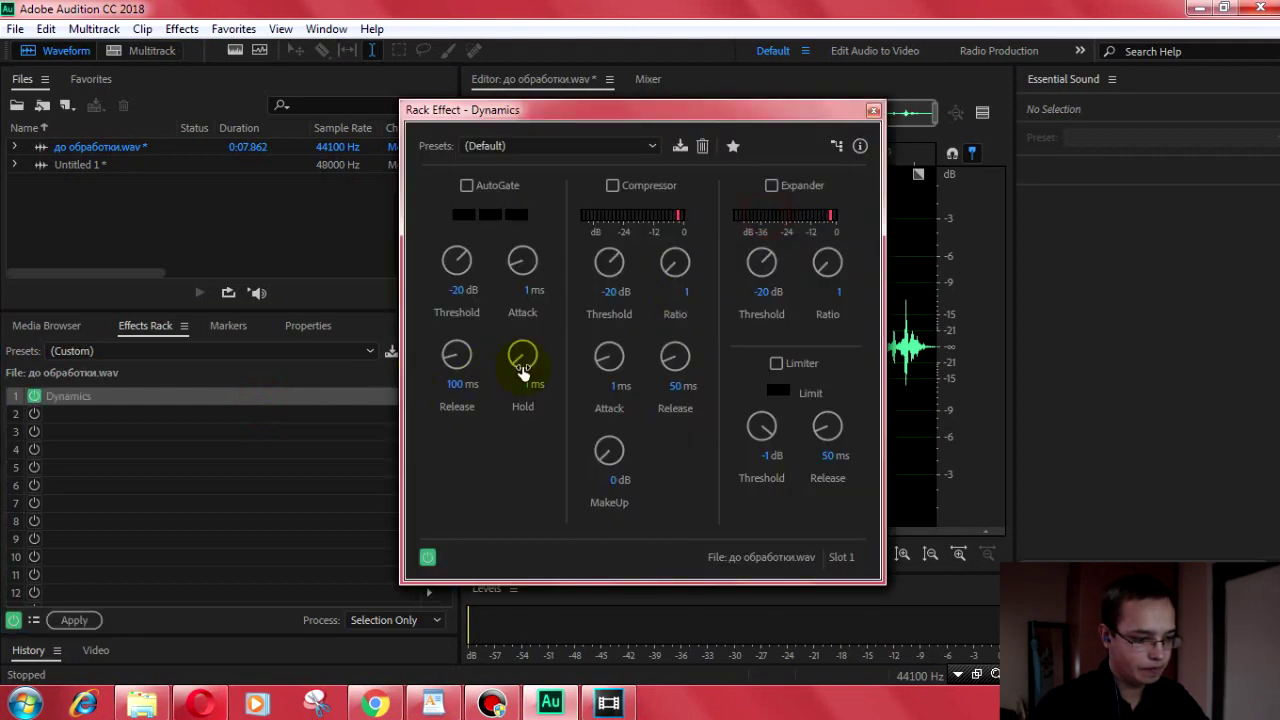
click(768, 442)
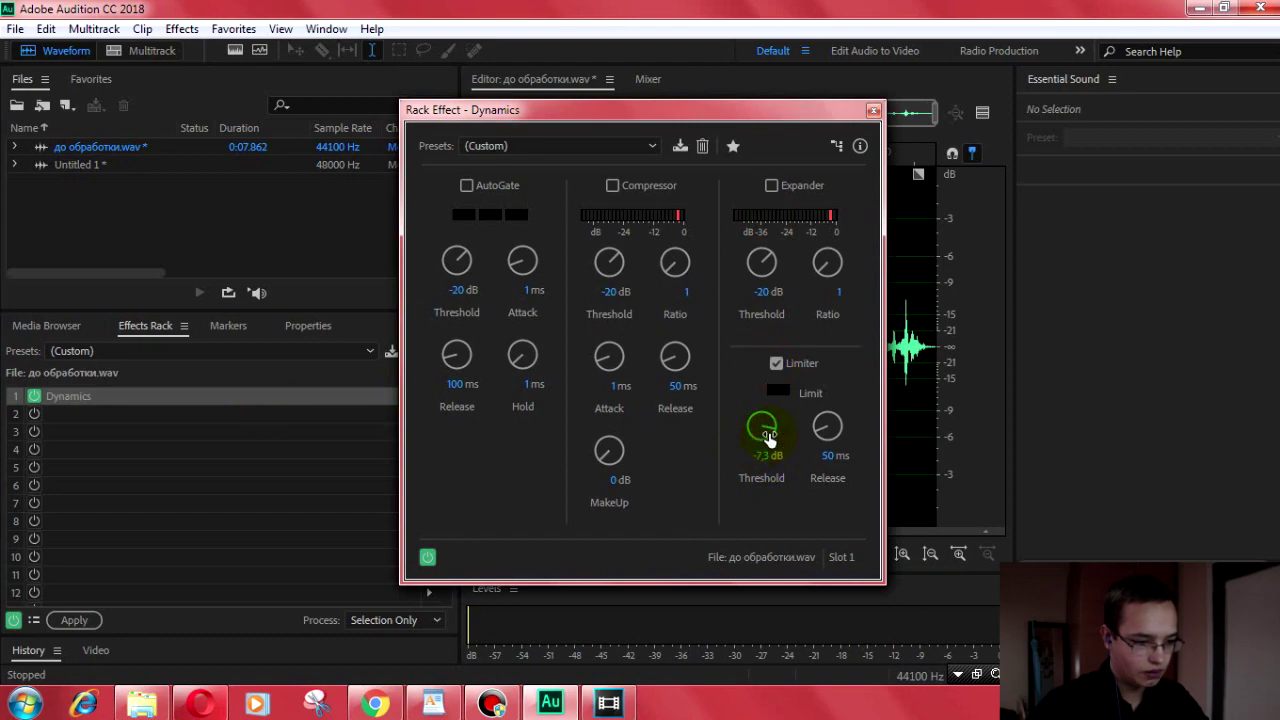
Step: Preview the recording through the limiter and apply the effects rack to the whole file
drag(740, 110, 375, 90)
click(636, 553)
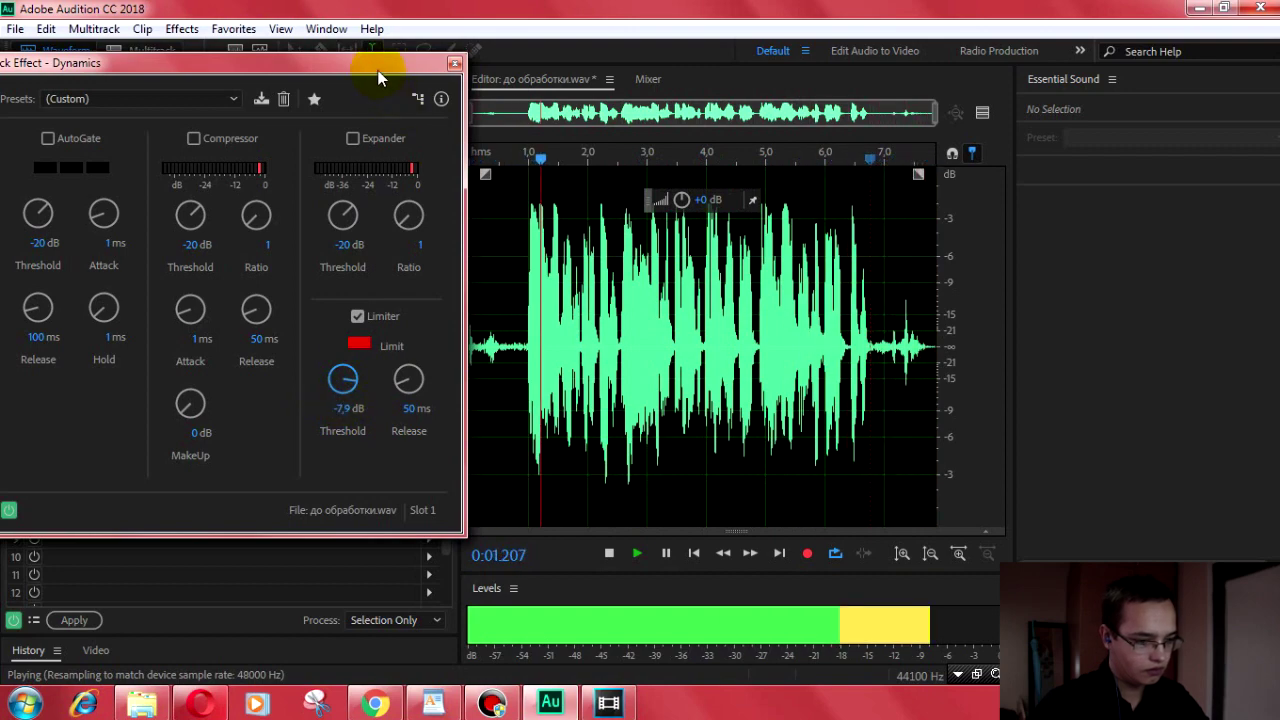
drag(378, 75, 507, 78)
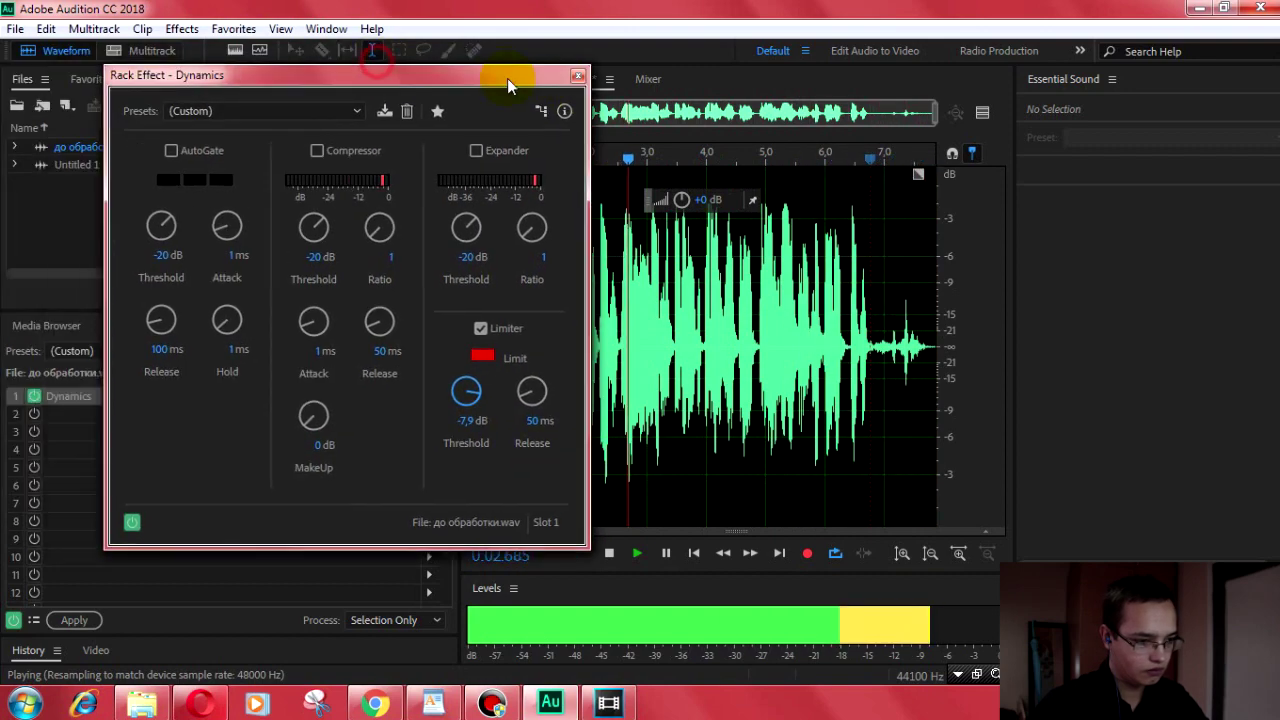
click(579, 74)
click(60, 620)
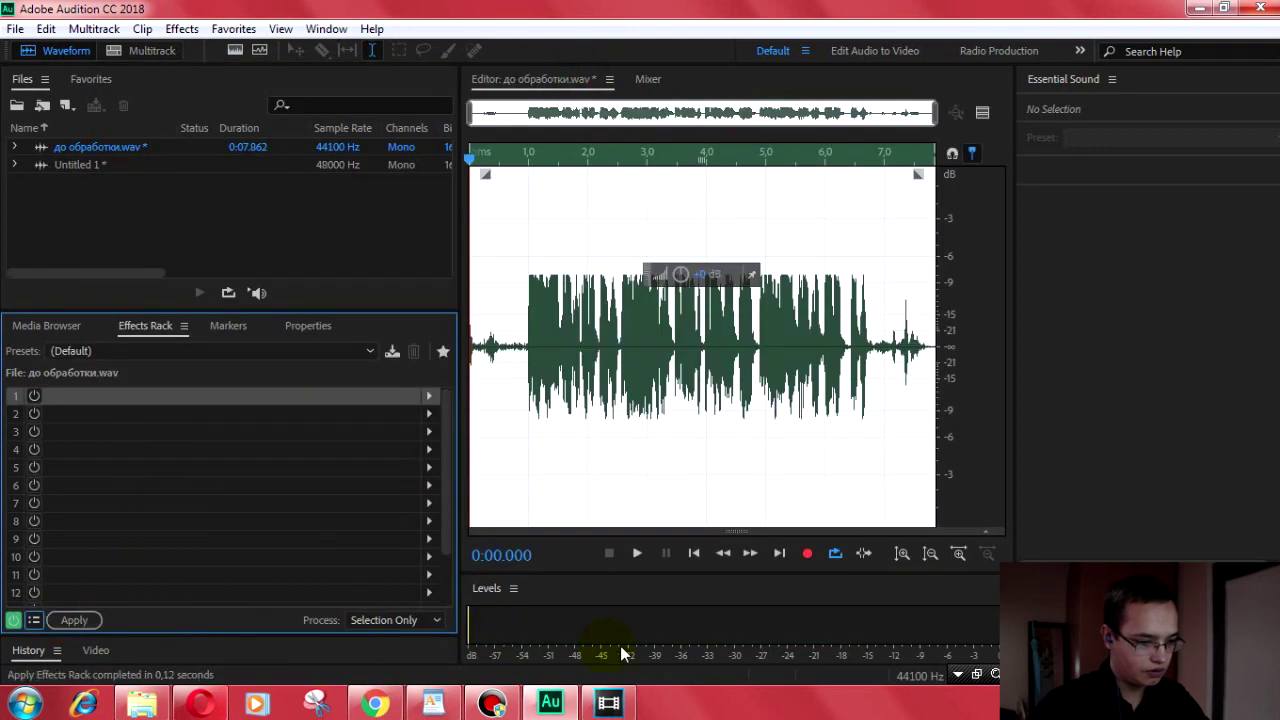
Step: Play the limited recording to check it, stop playback and return the playhead to the beginning
click(636, 554)
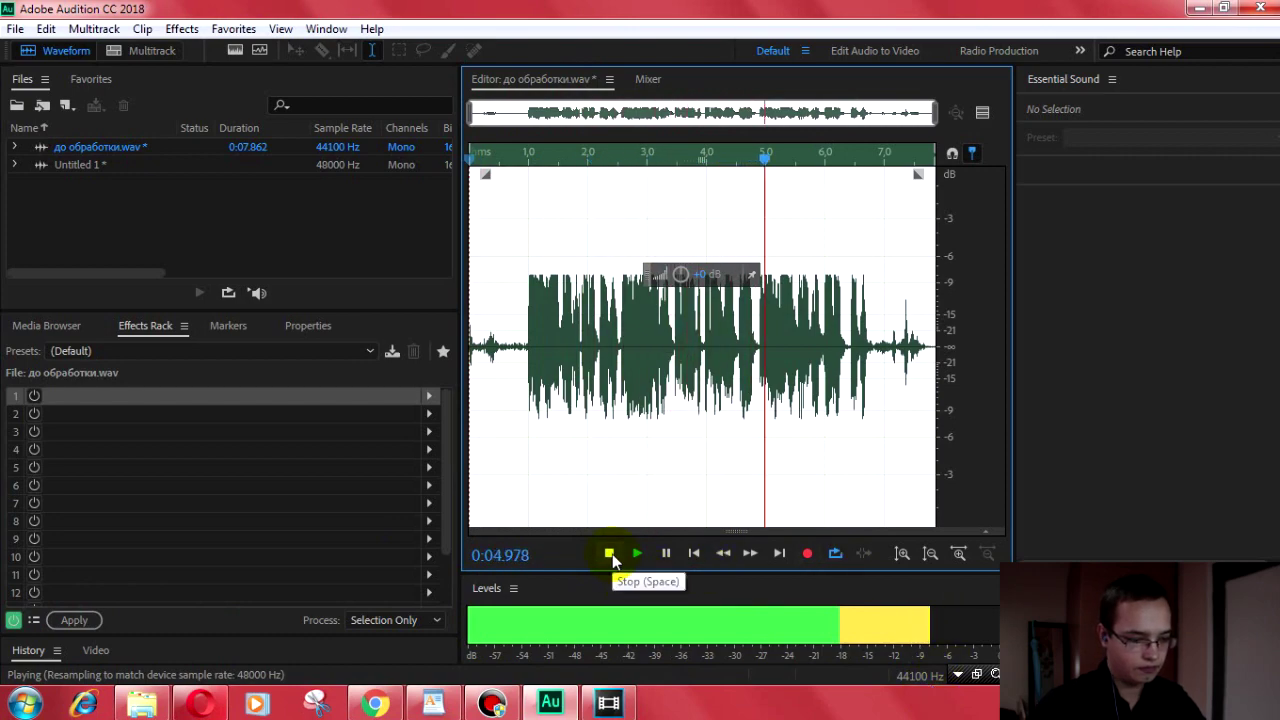
click(610, 554)
click(523, 400)
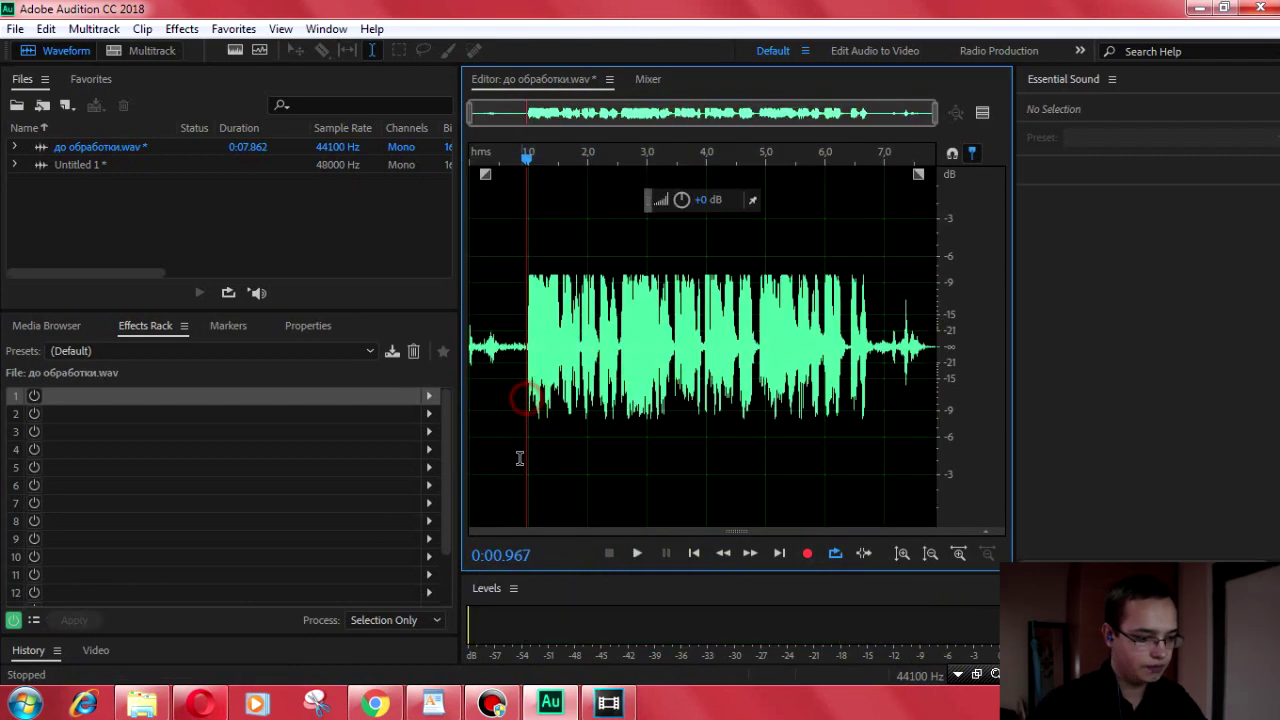
click(500, 420)
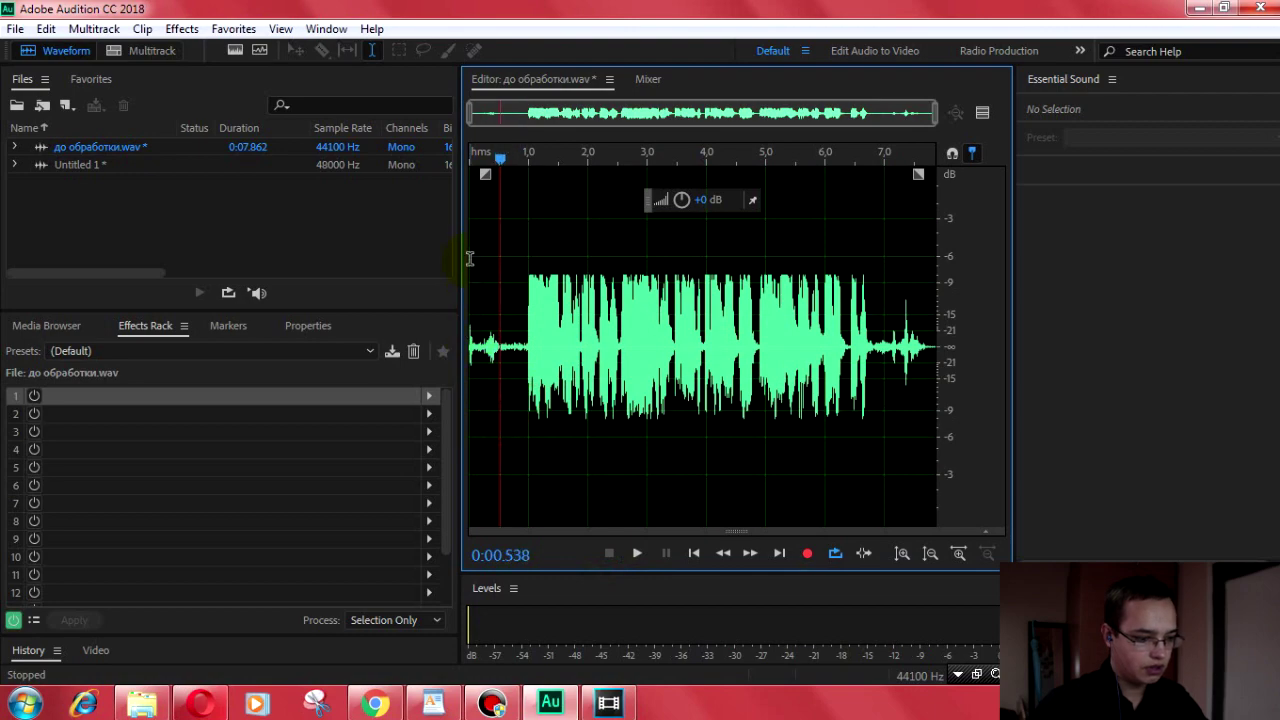
click(474, 150)
Step: Start saving the processed recording as a new file in MP3 Audio format
click(15, 28)
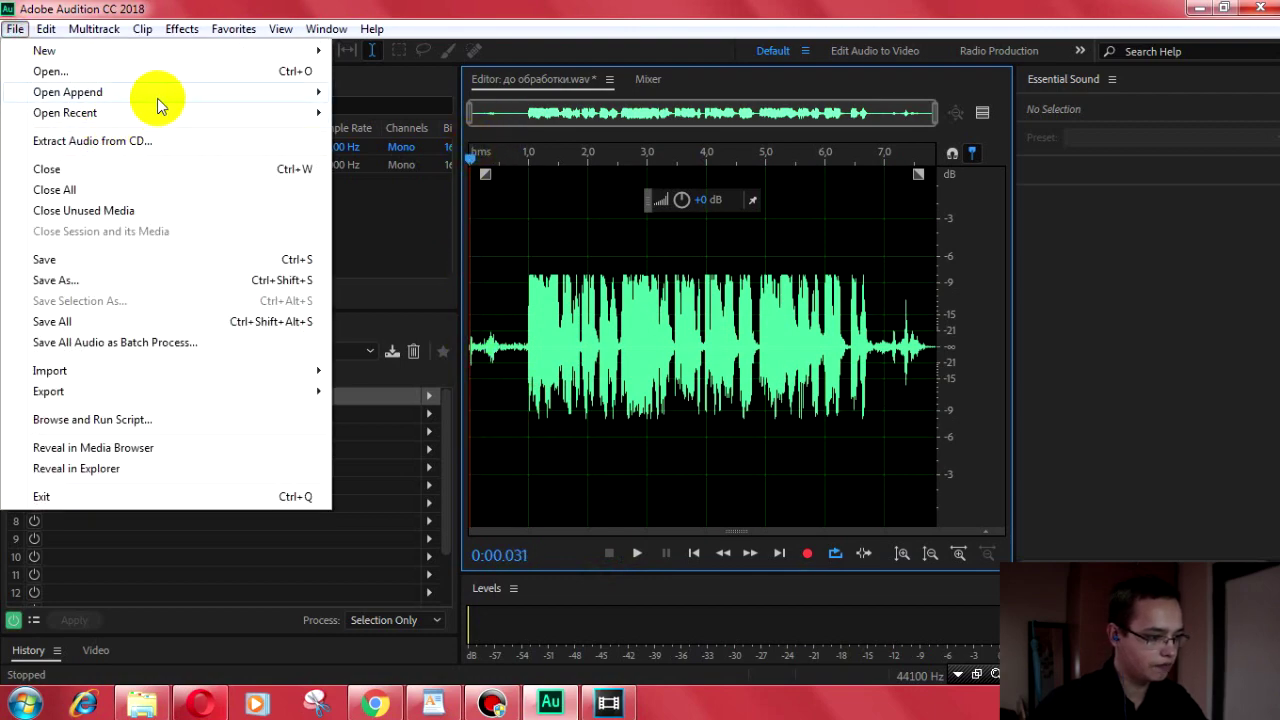
click(153, 280)
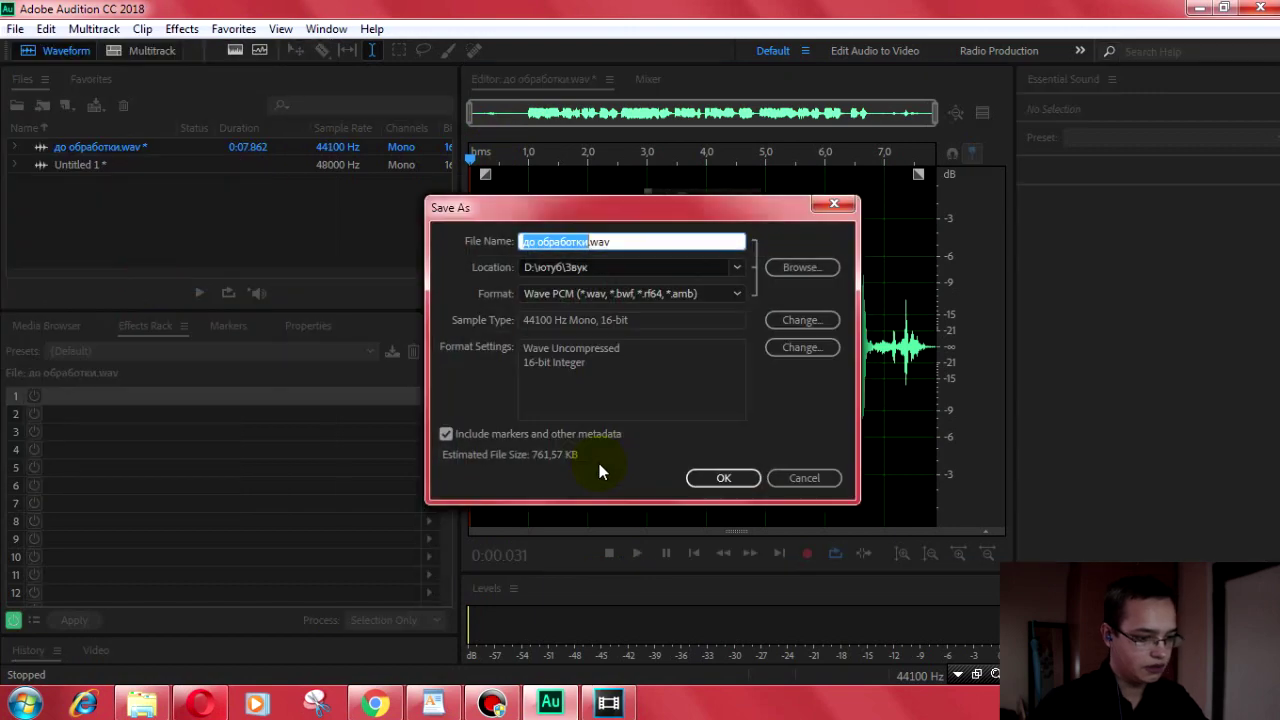
click(744, 299)
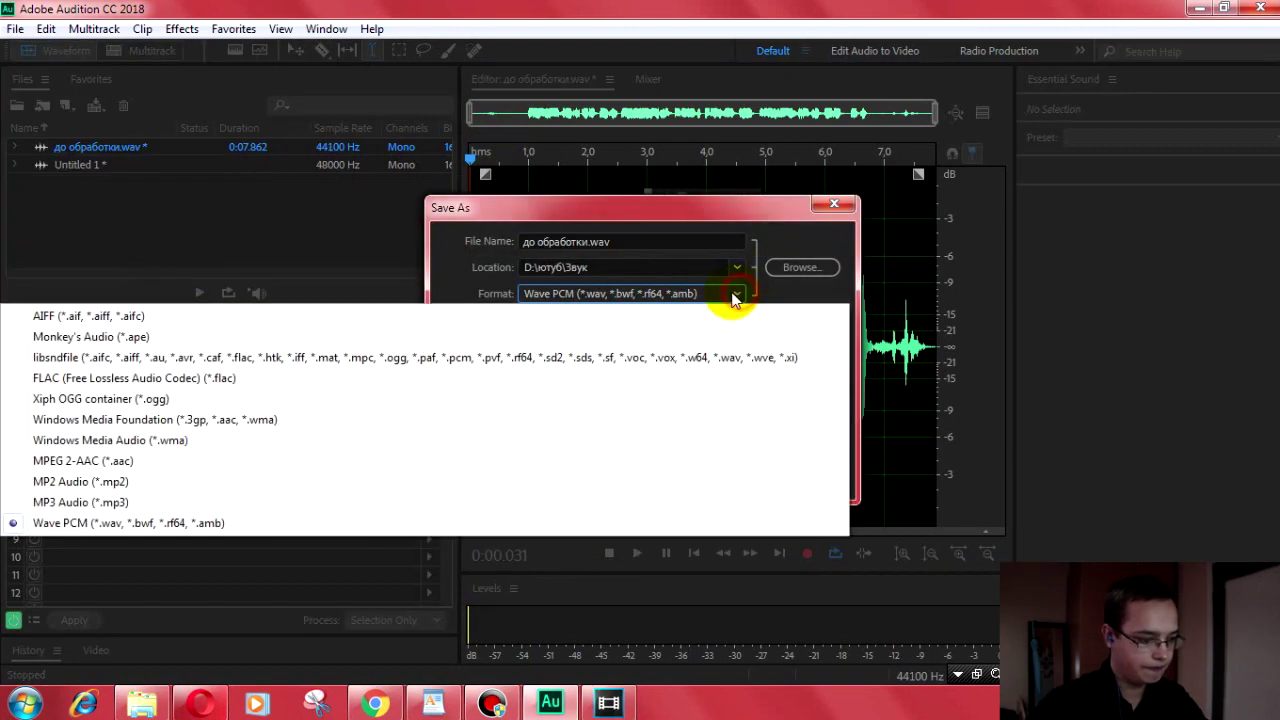
click(250, 502)
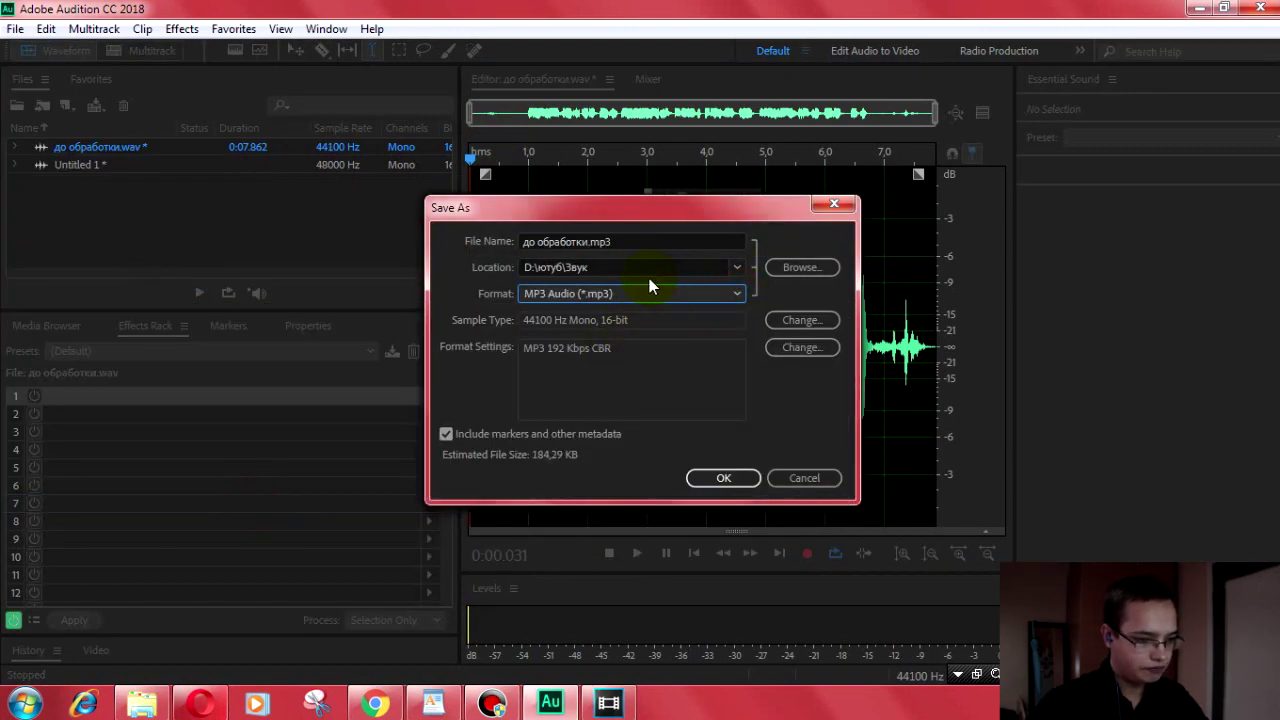
Step: Name the file "После обработки" in D:\ютуб\Звук and save it, accepting the lossy format
click(739, 267)
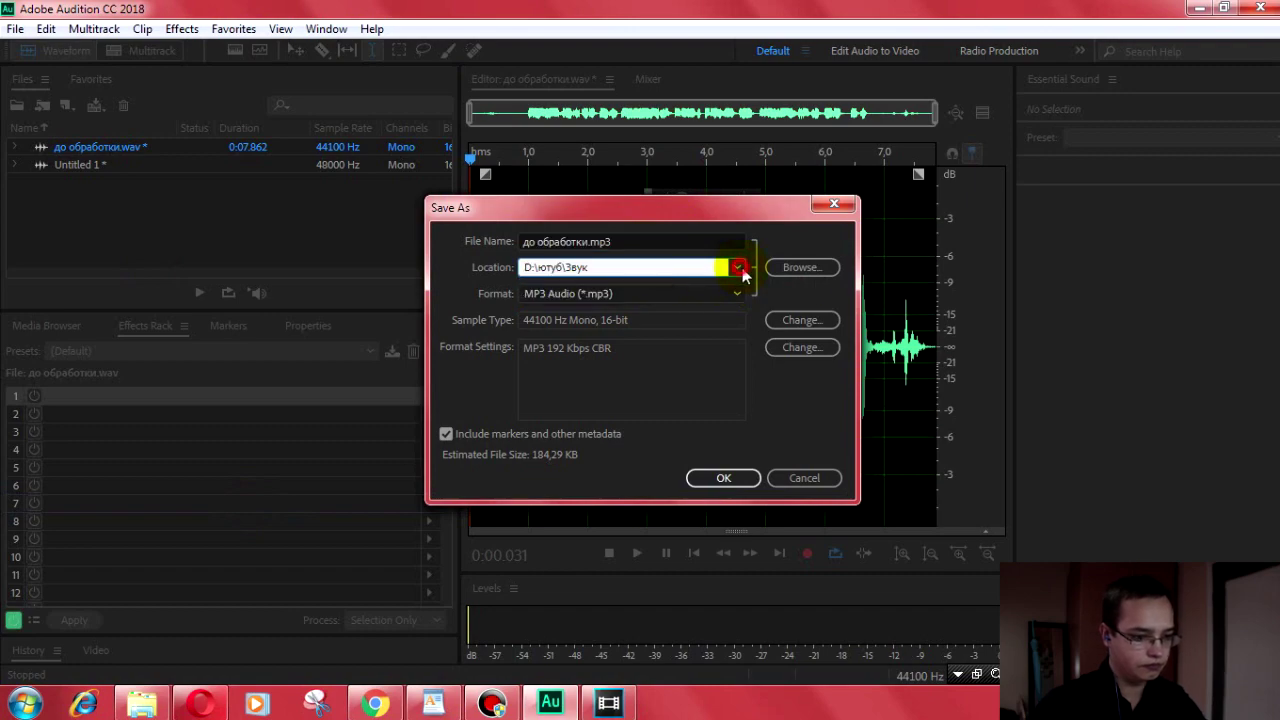
click(801, 271)
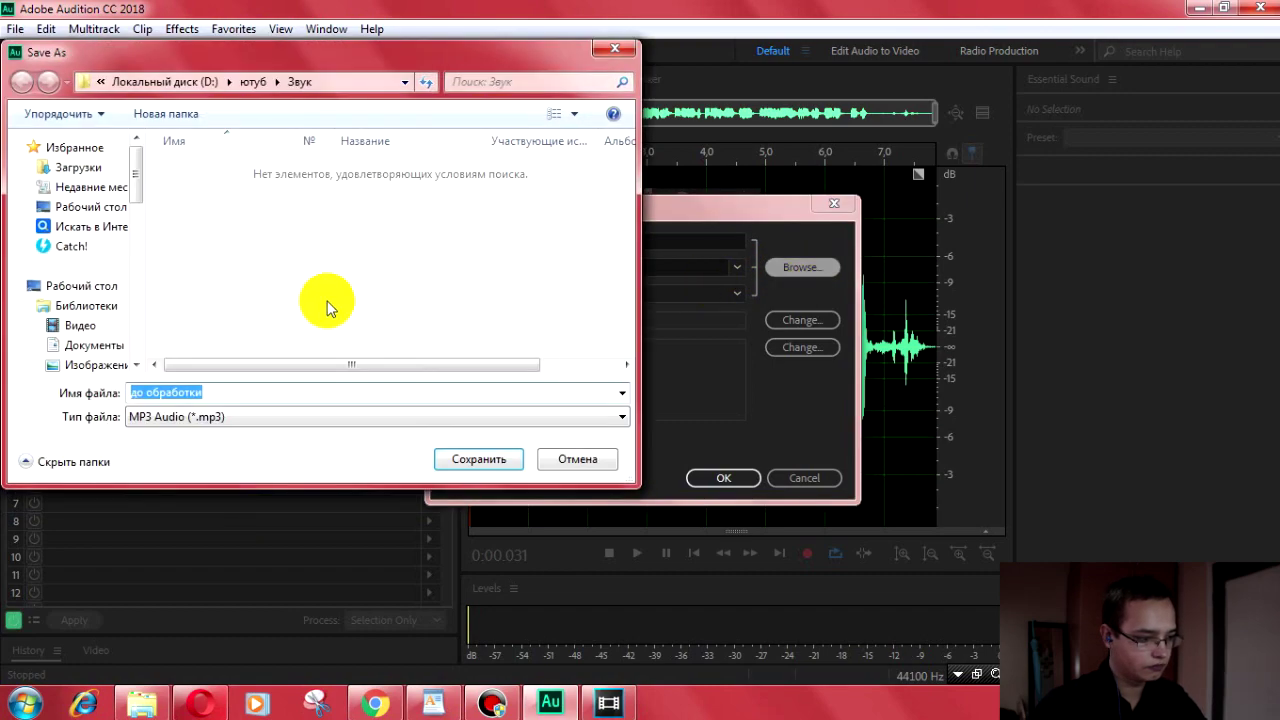
click(224, 391)
text(После)
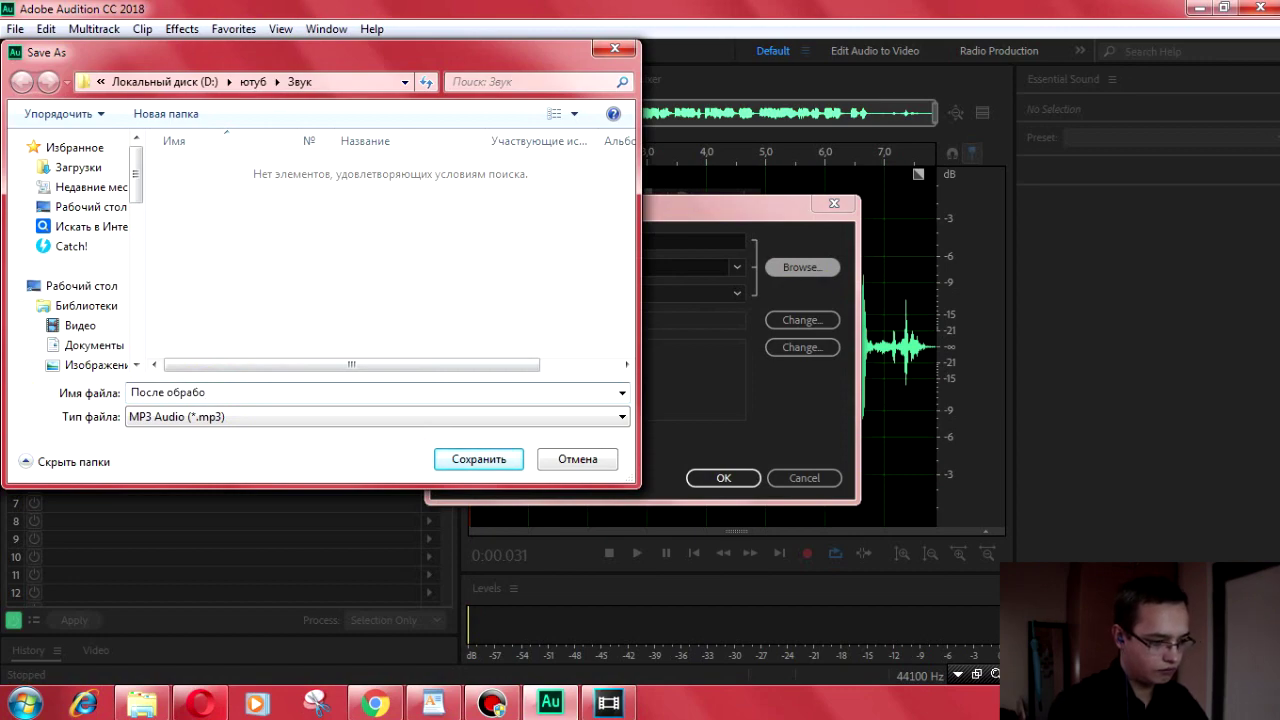
click(477, 458)
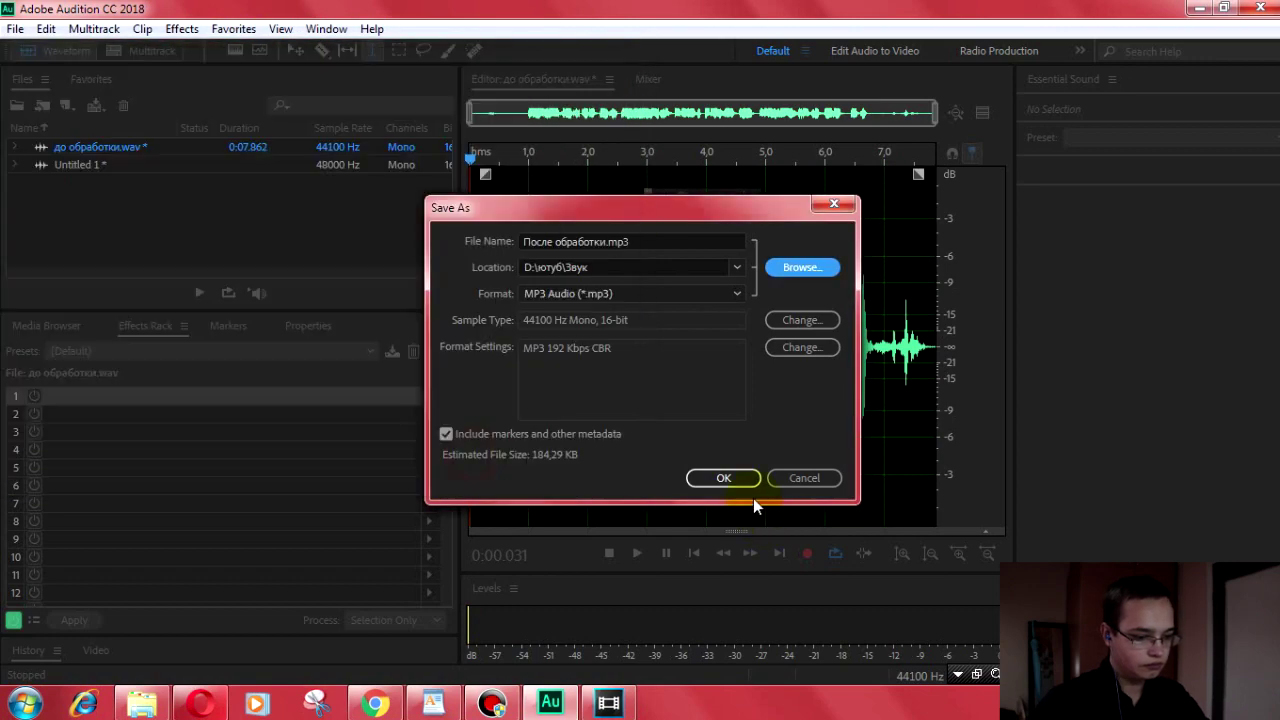
click(719, 479)
click(741, 404)
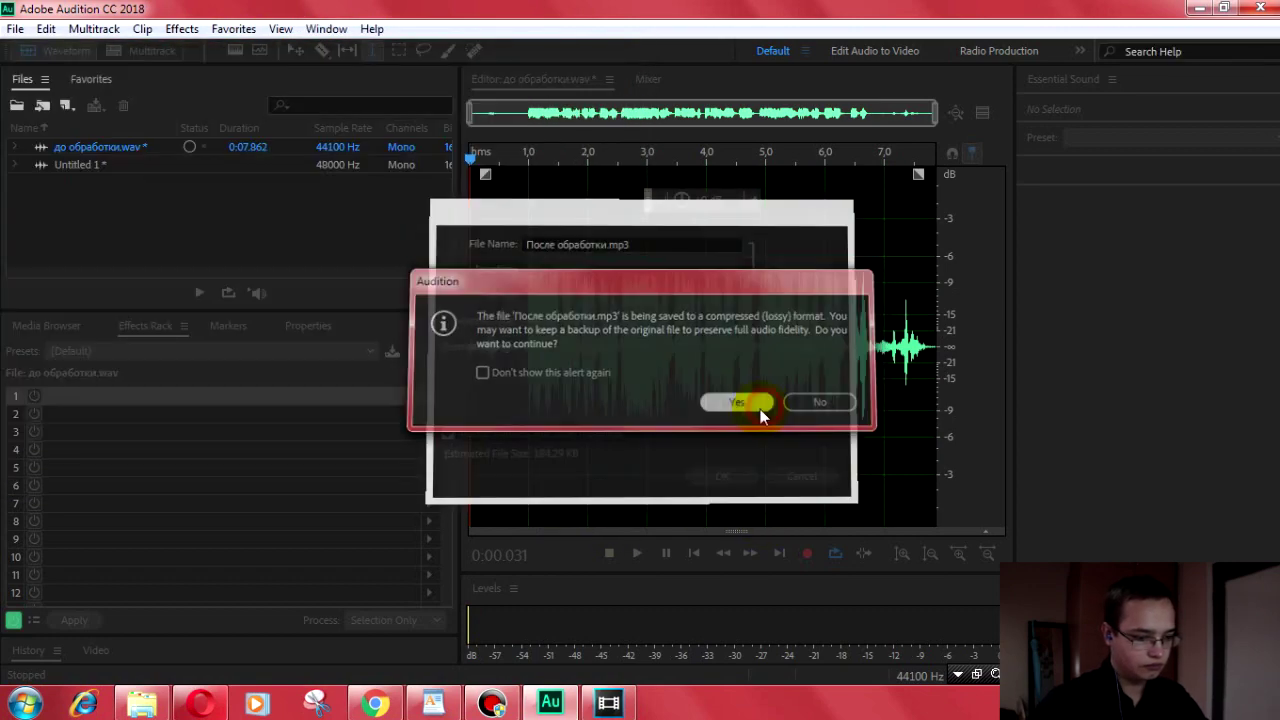
Step: Complete the lossy MP3 save, minimize the audio editor and check the "После обработки" file in the Звук folder
click(696, 365)
click(1193, 8)
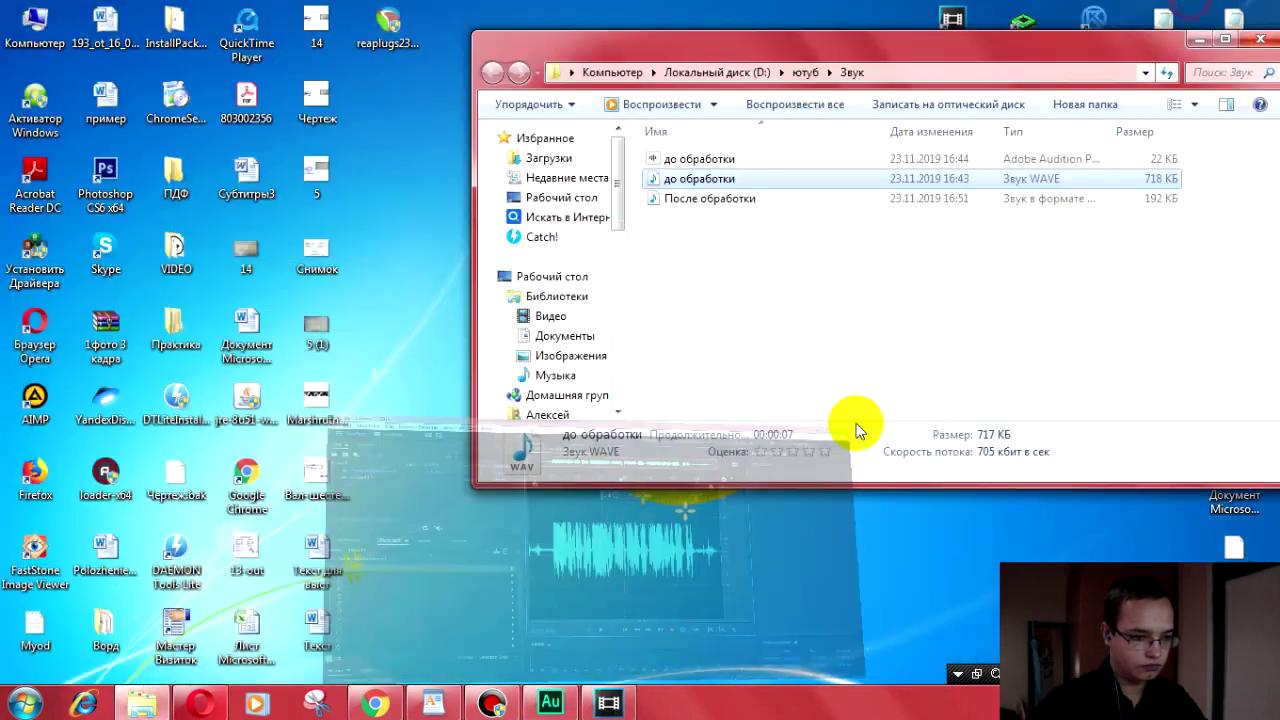
click(771, 202)
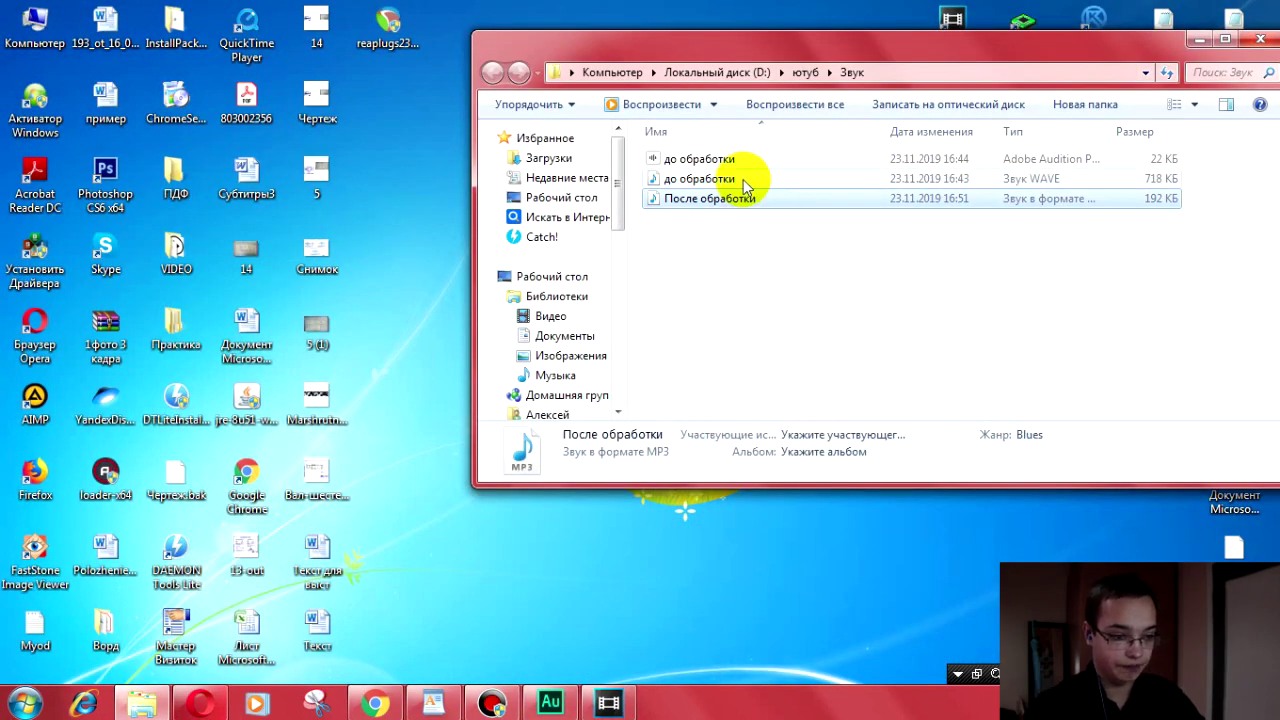
click(794, 251)
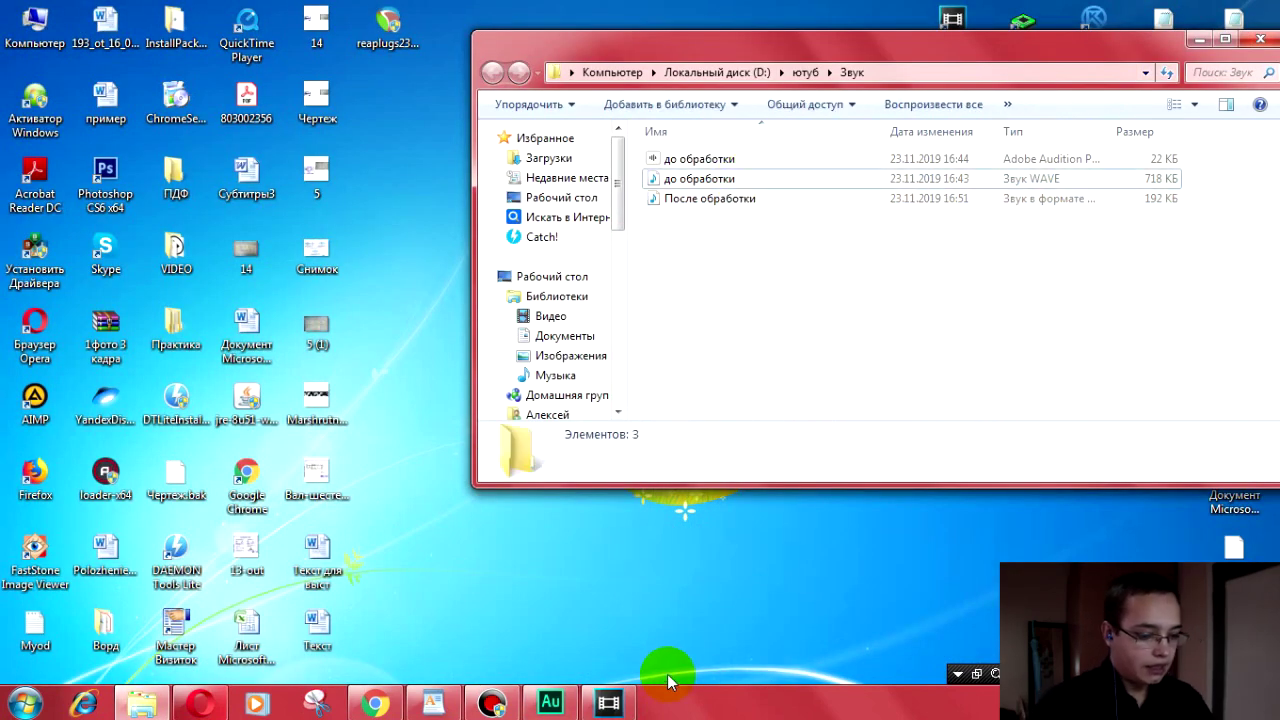
click(609, 702)
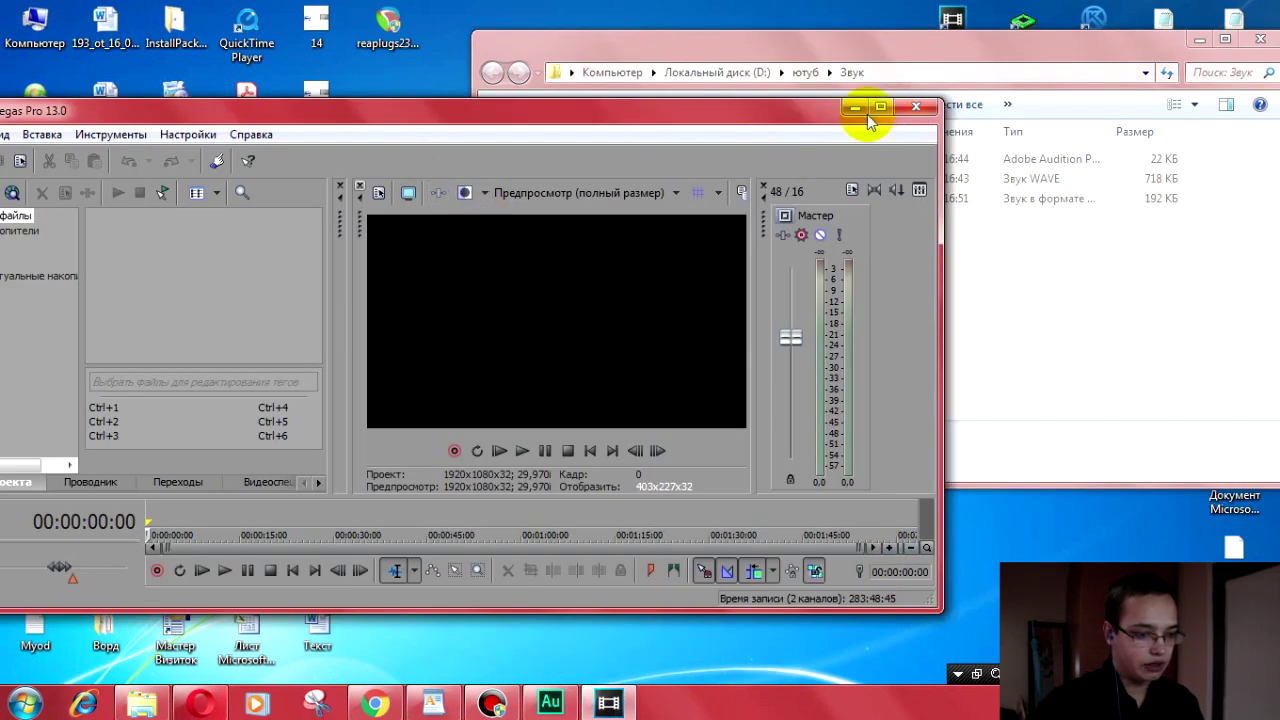
click(872, 108)
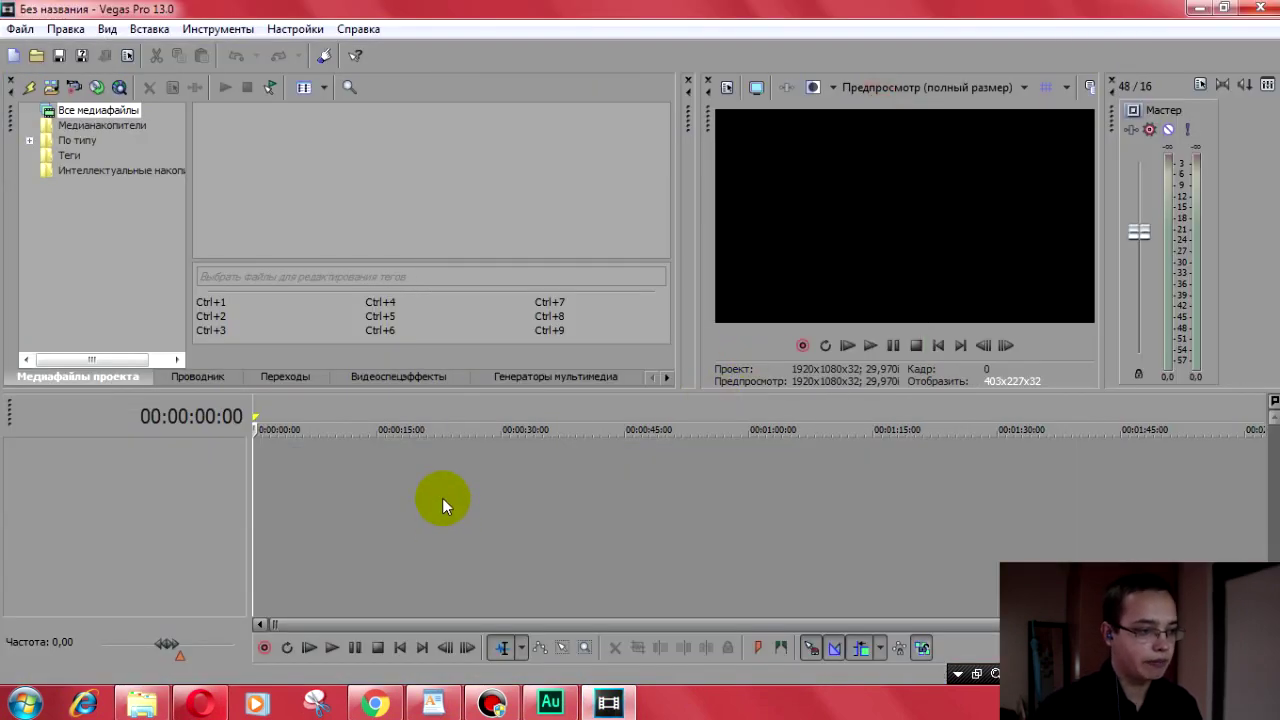
click(1203, 8)
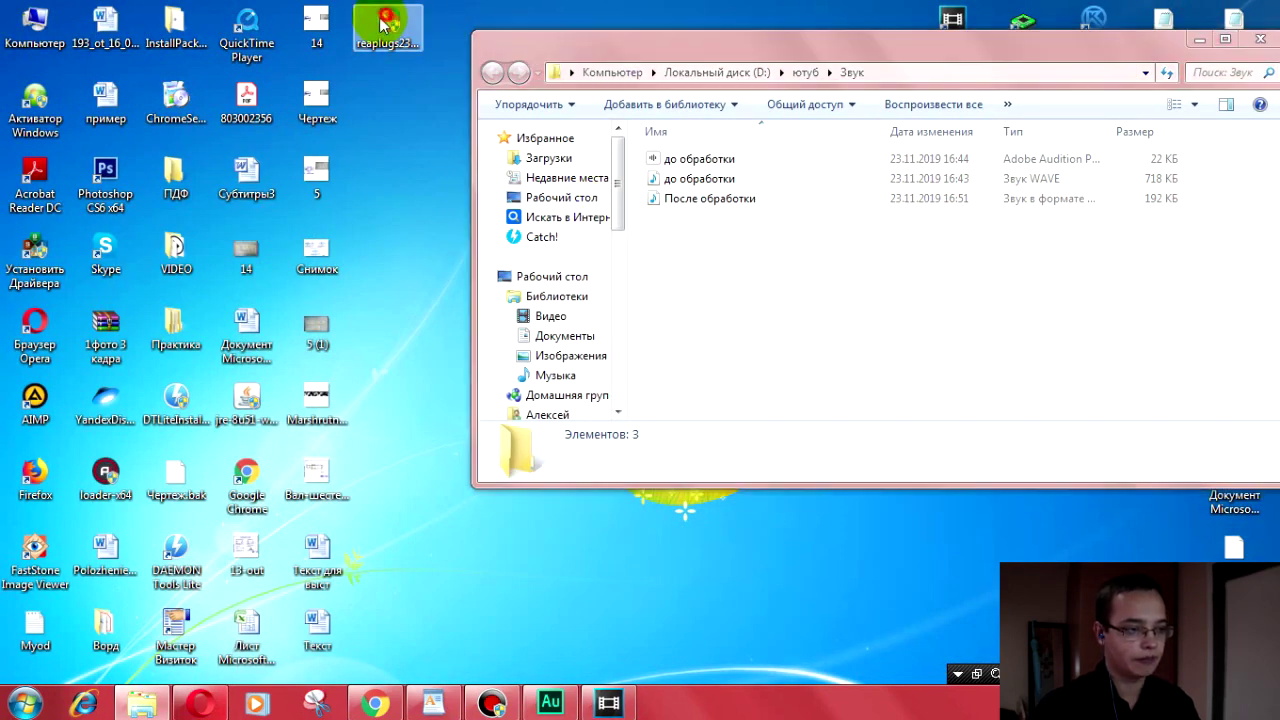
Step: Launch the reaplugs236_x64-install setup, accept the license agreement and keep the Normal install type with its components
double_click(382, 25)
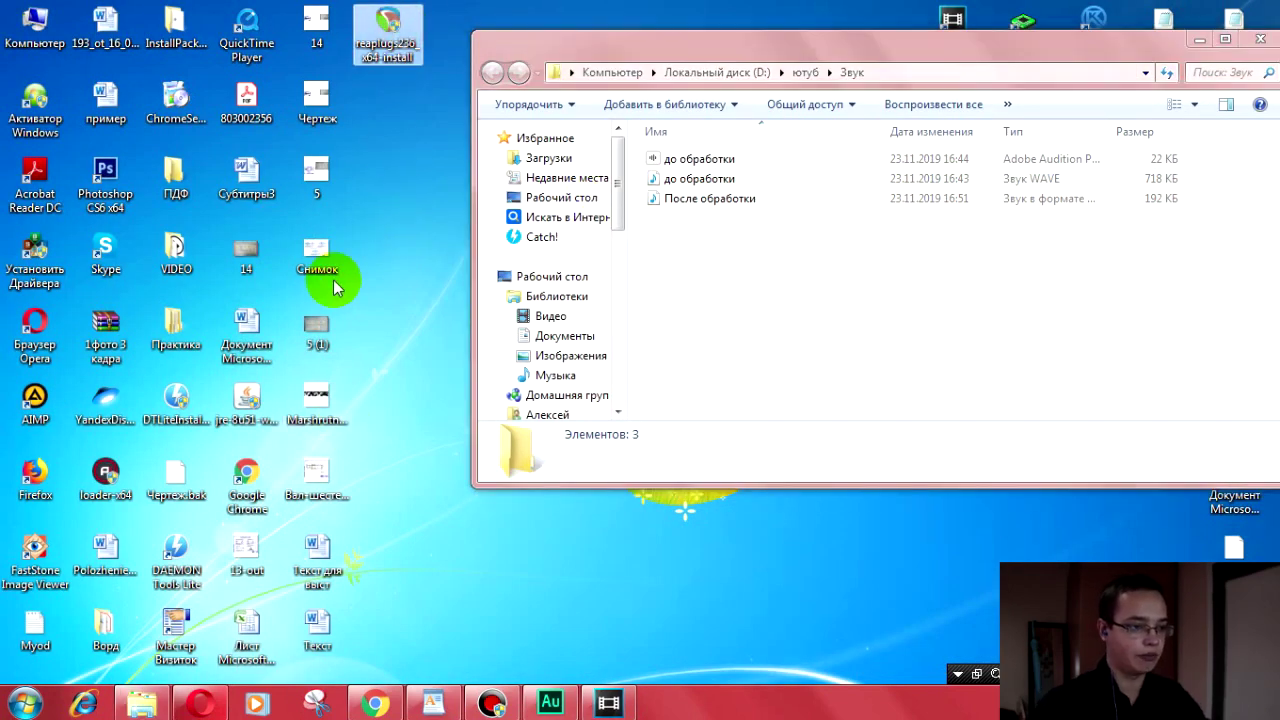
click(380, 94)
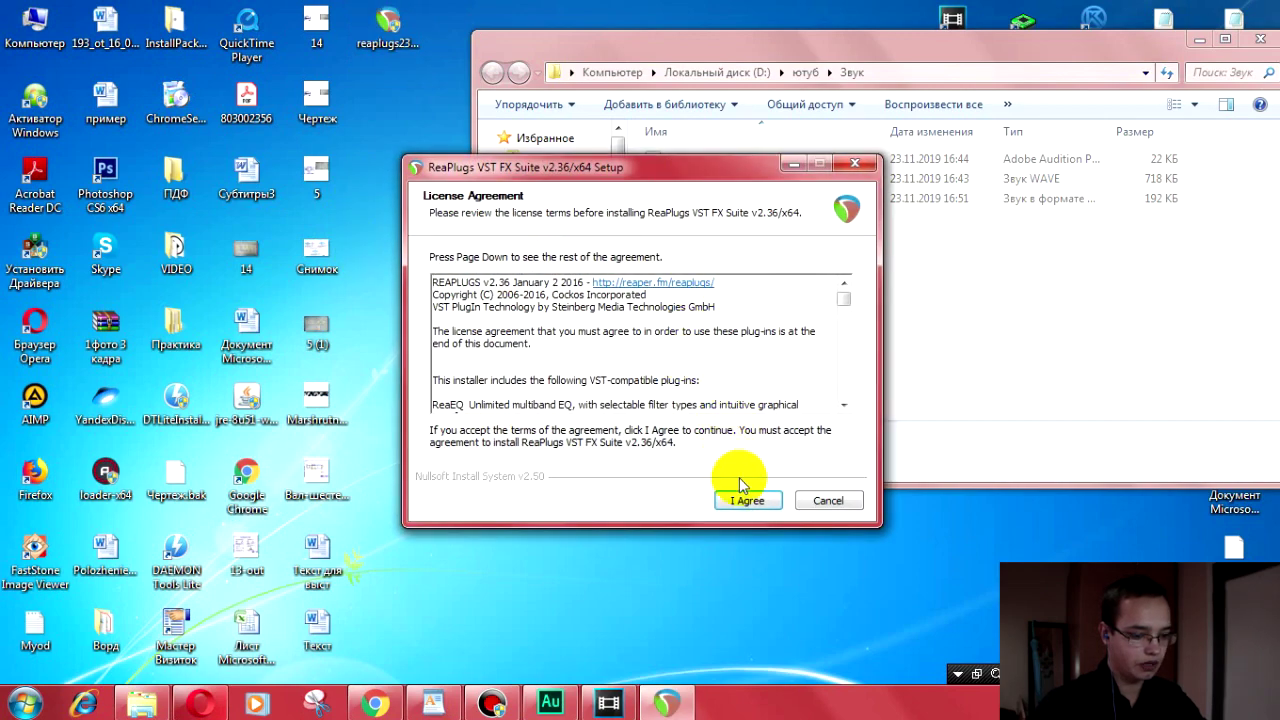
click(741, 497)
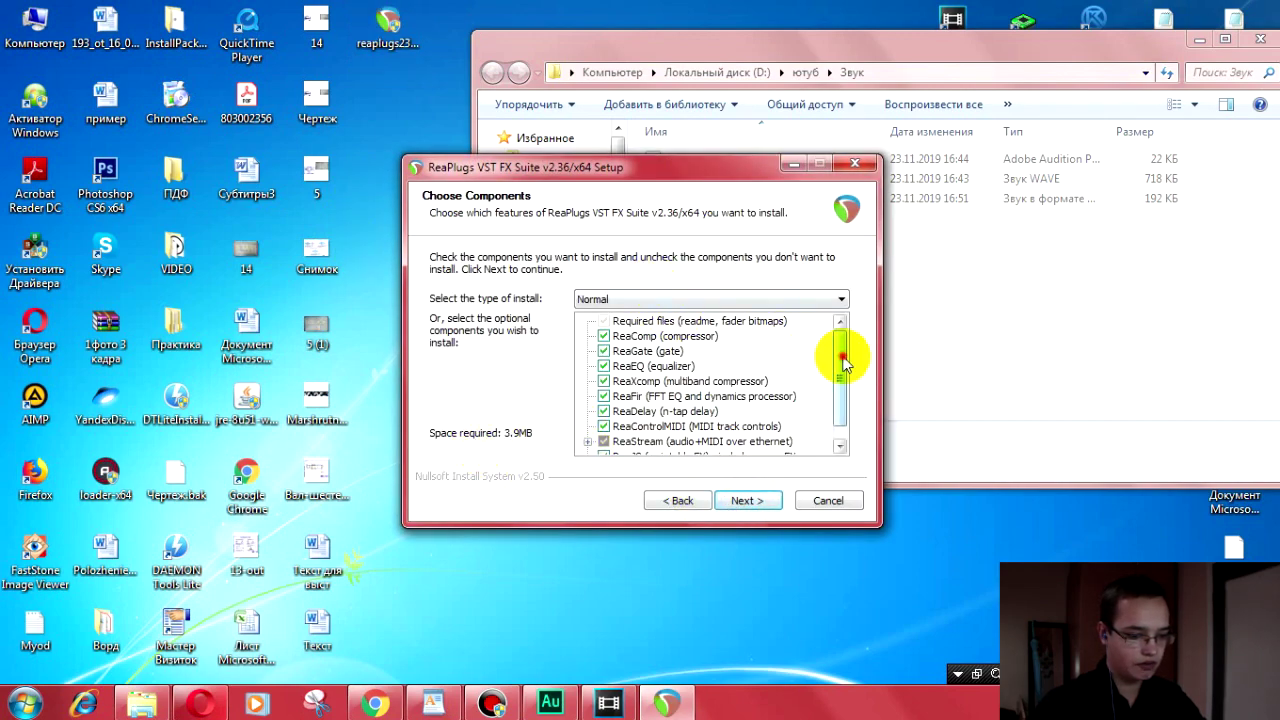
drag(846, 354, 846, 326)
click(748, 501)
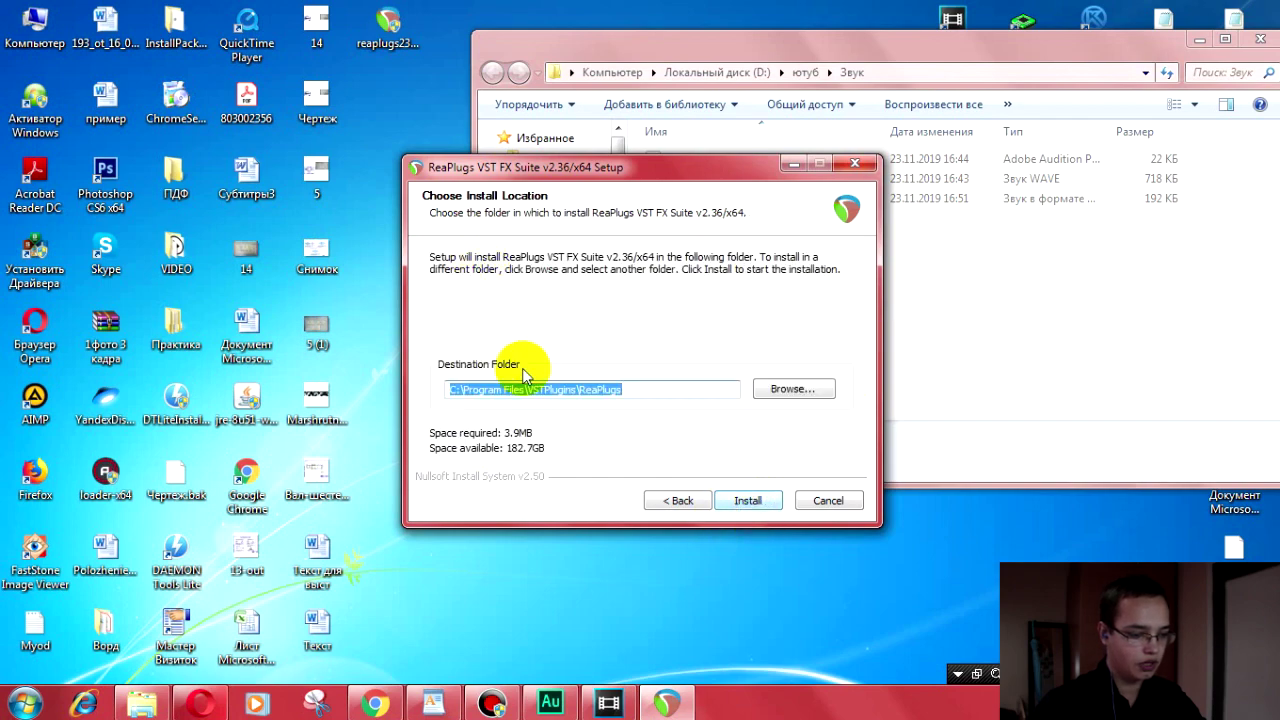
Step: Review the ReaPlugs destination folder path and look at the folders available for installation
click(652, 388)
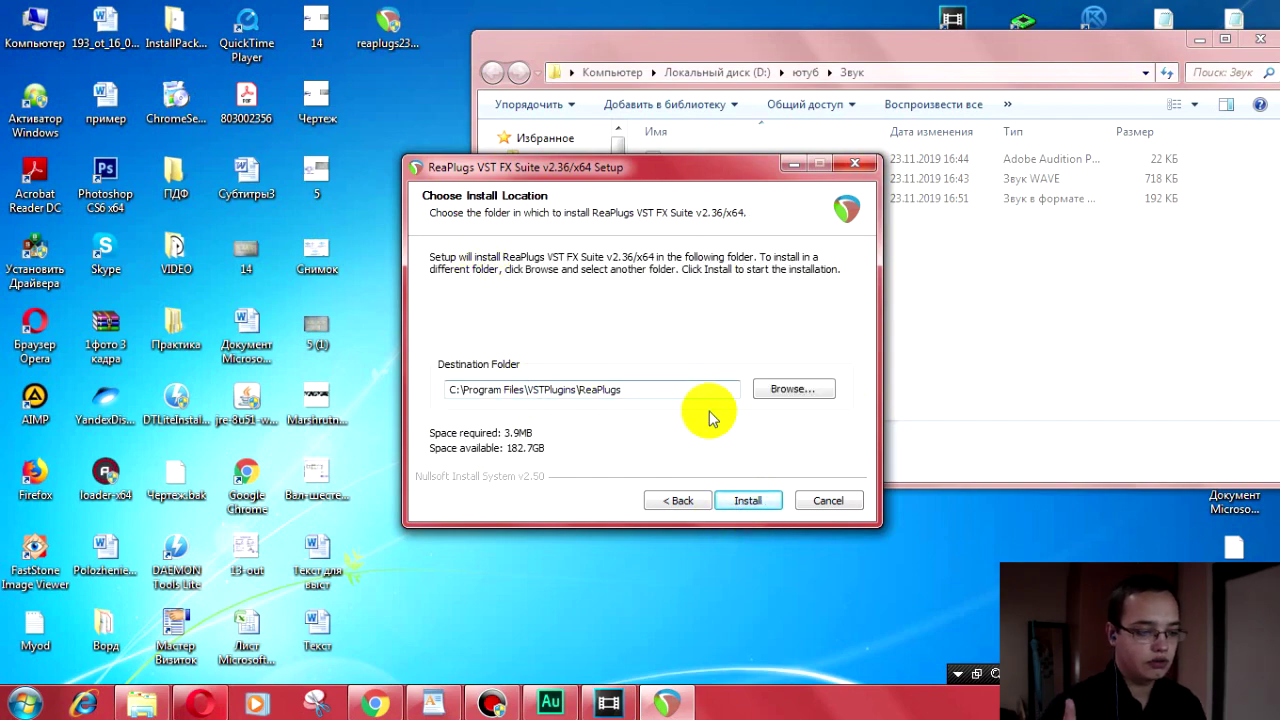
drag(668, 388, 457, 388)
click(651, 390)
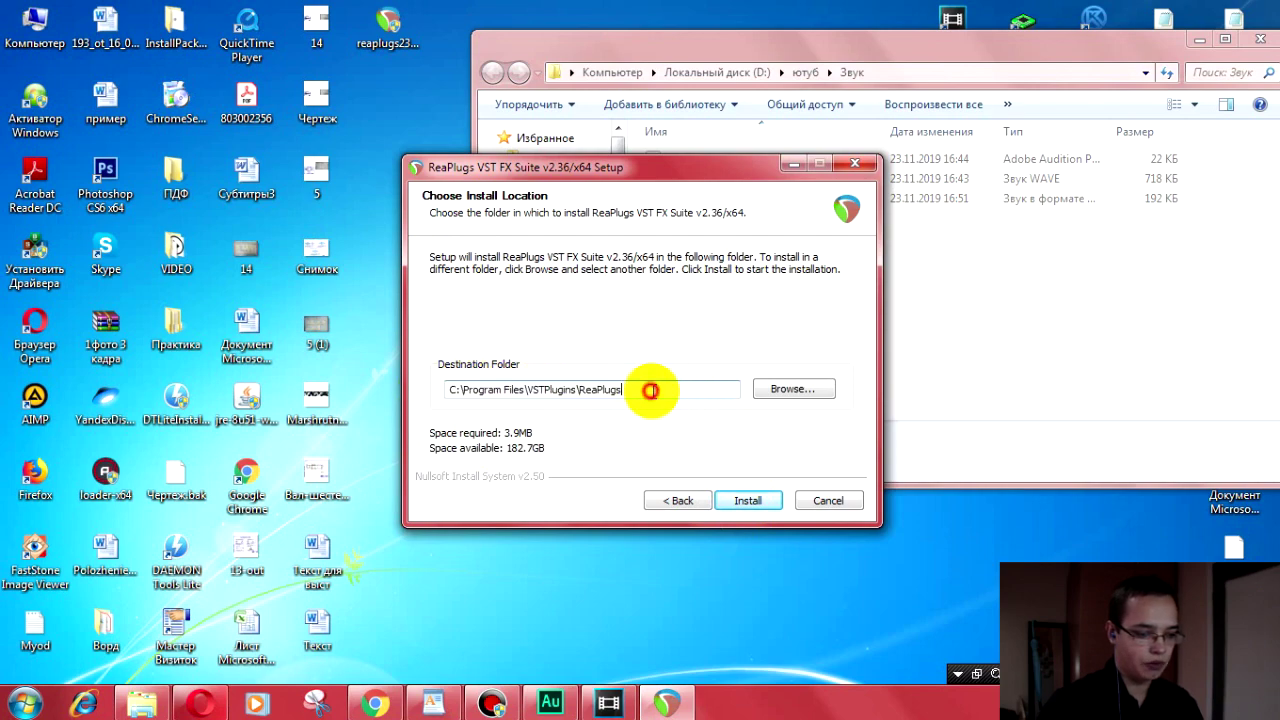
click(795, 389)
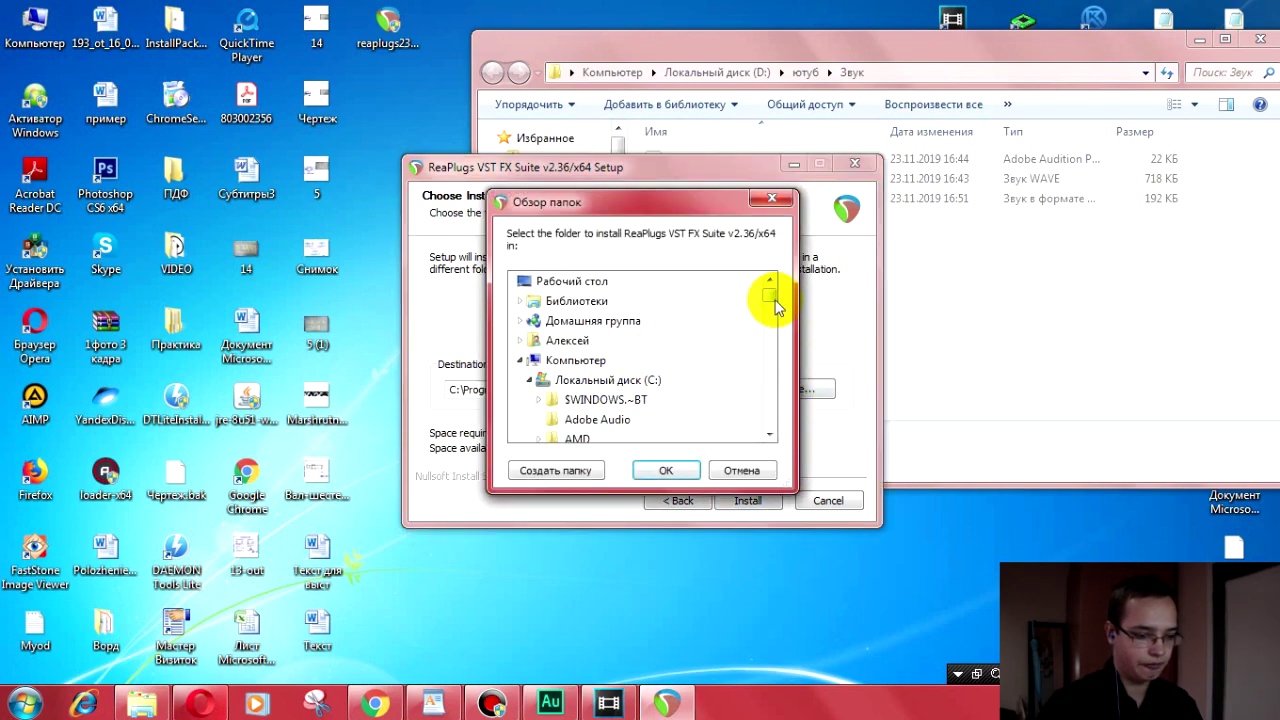
click(772, 199)
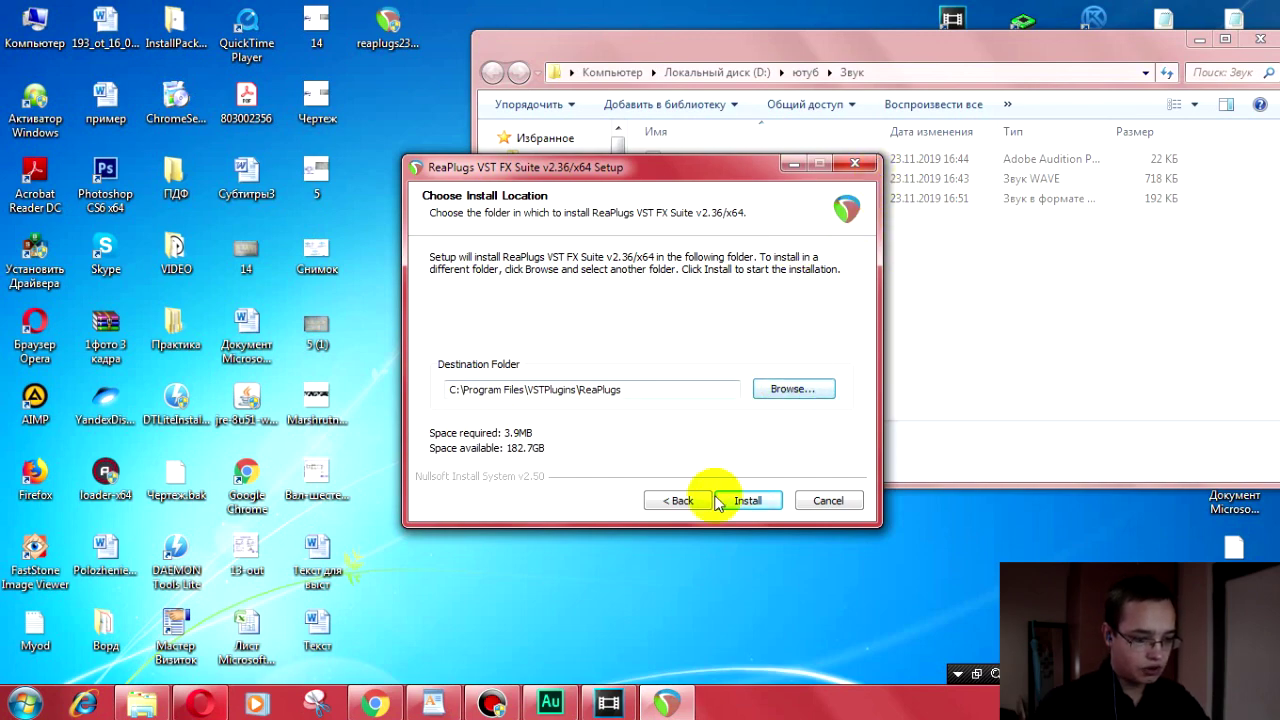
Step: Install ReaPlugs into C:\Program Files\VSTPlugins\ReaPlugs and close the setup
click(745, 503)
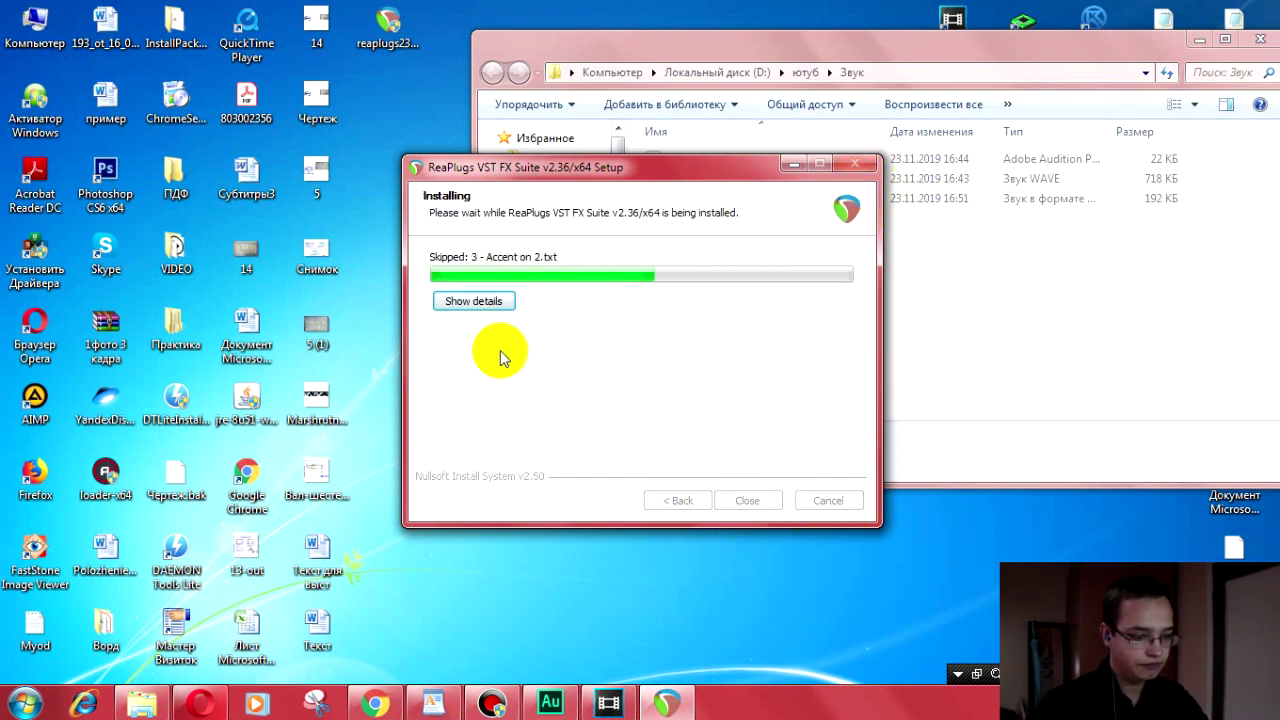
click(748, 500)
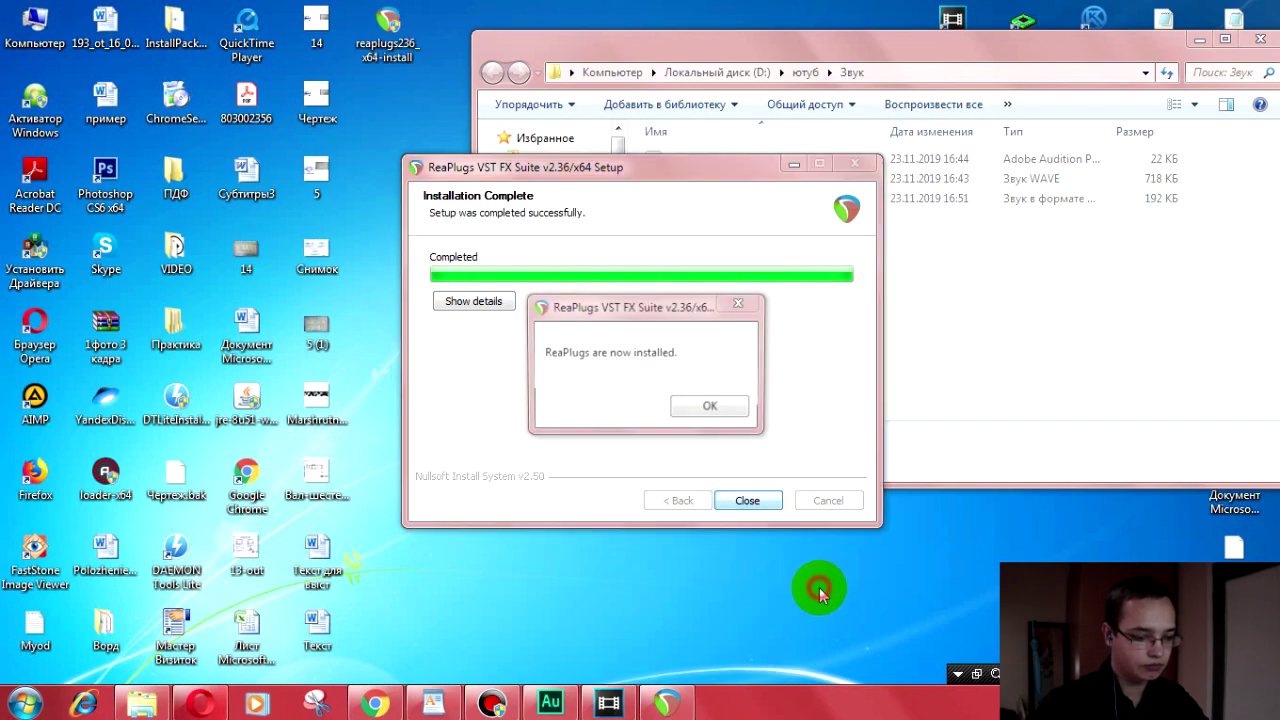
click(711, 408)
Step: Switch to Vegas Pro 13.0 and open the VST effects section of its preferences
key(super)
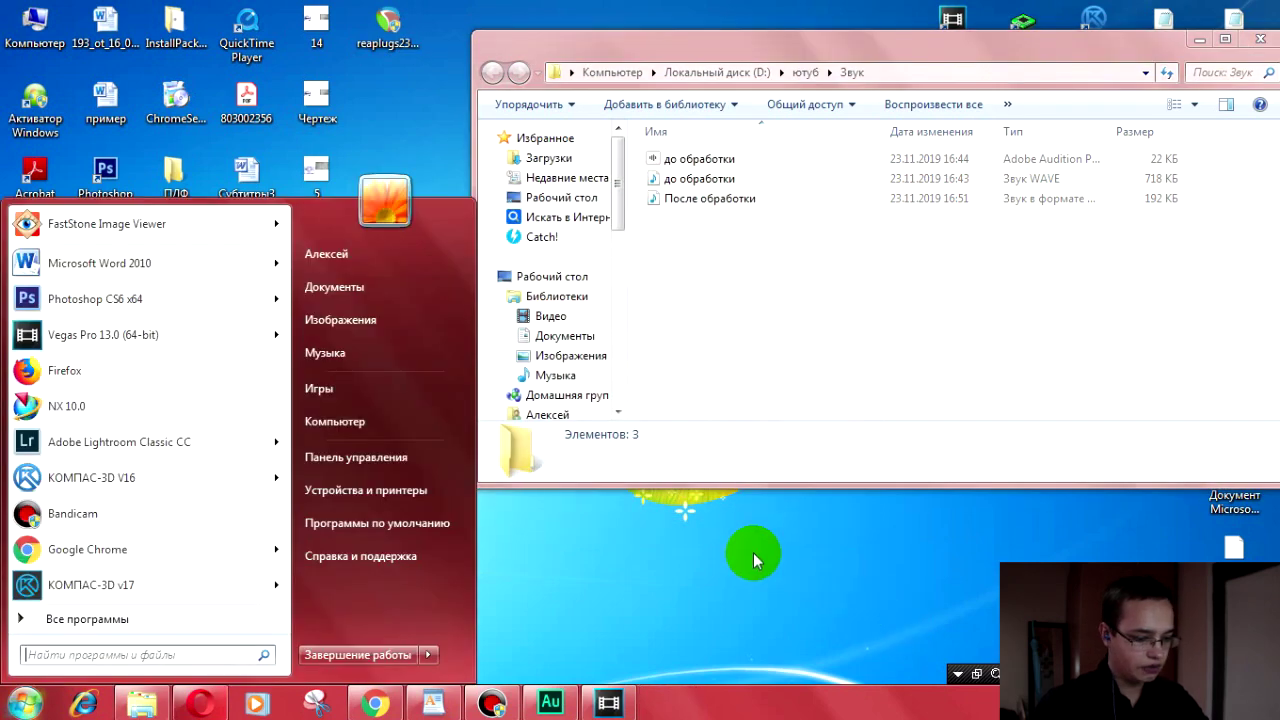
click(754, 556)
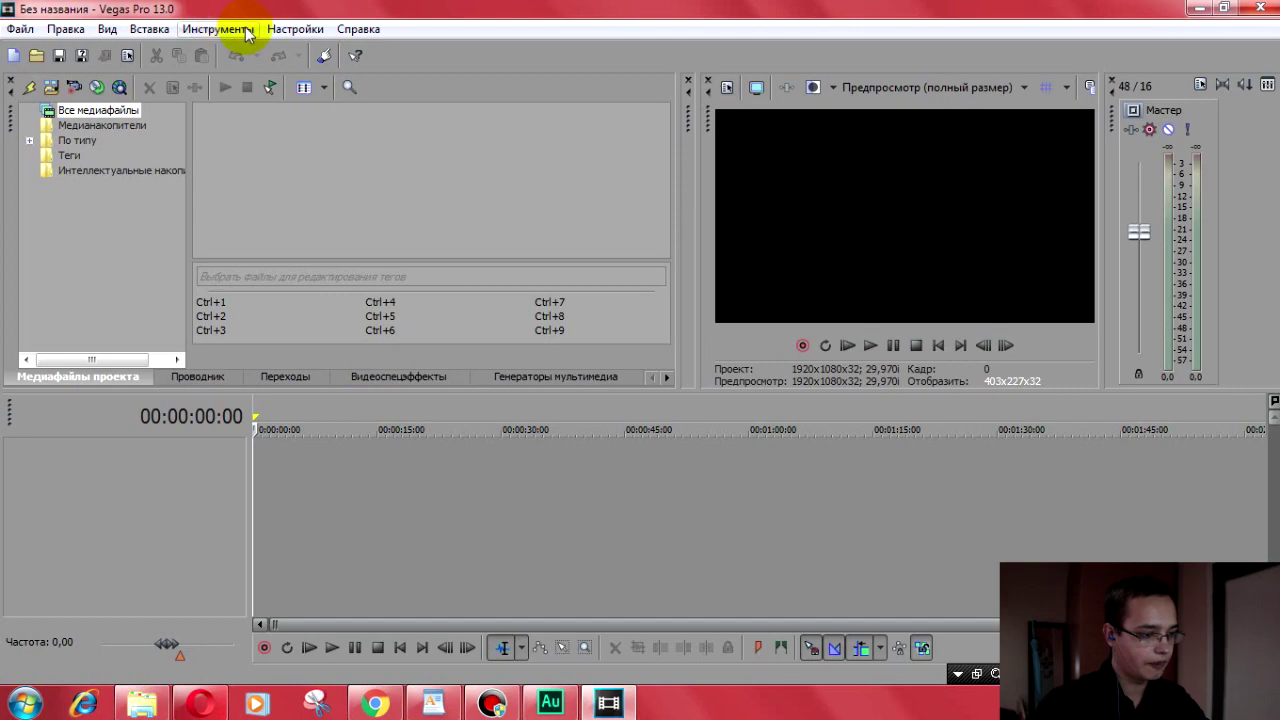
click(295, 29)
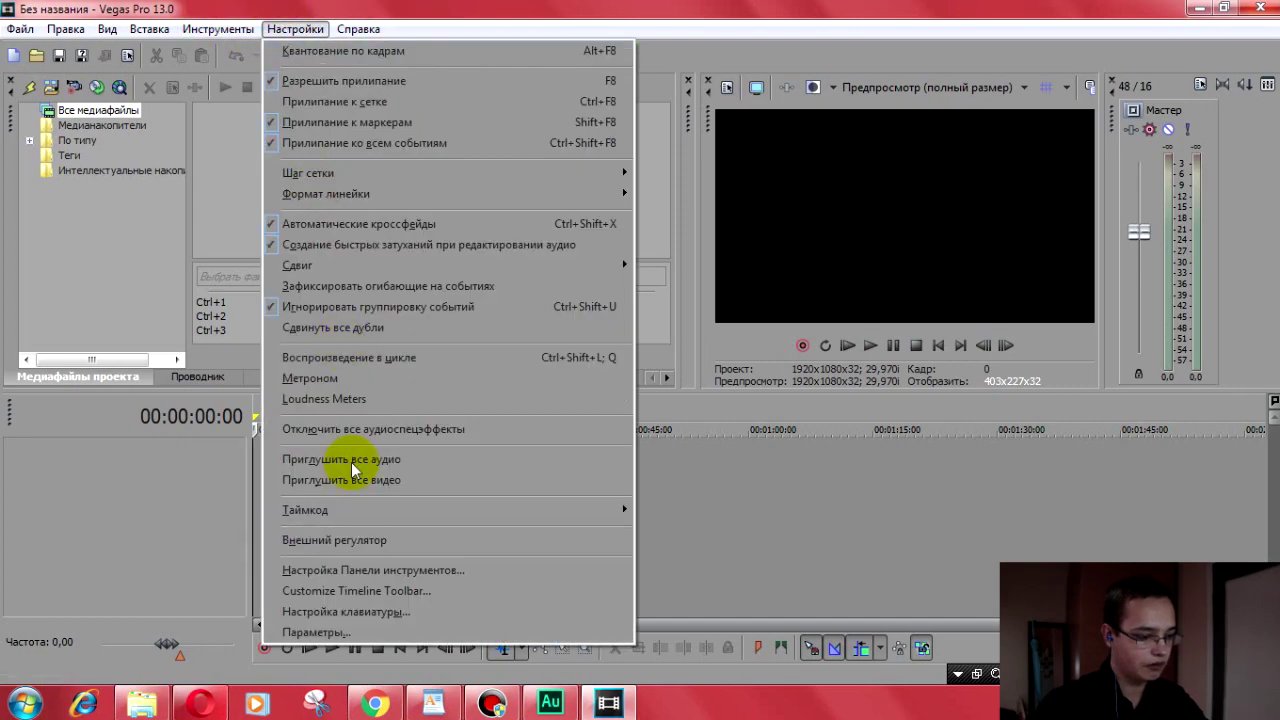
click(354, 632)
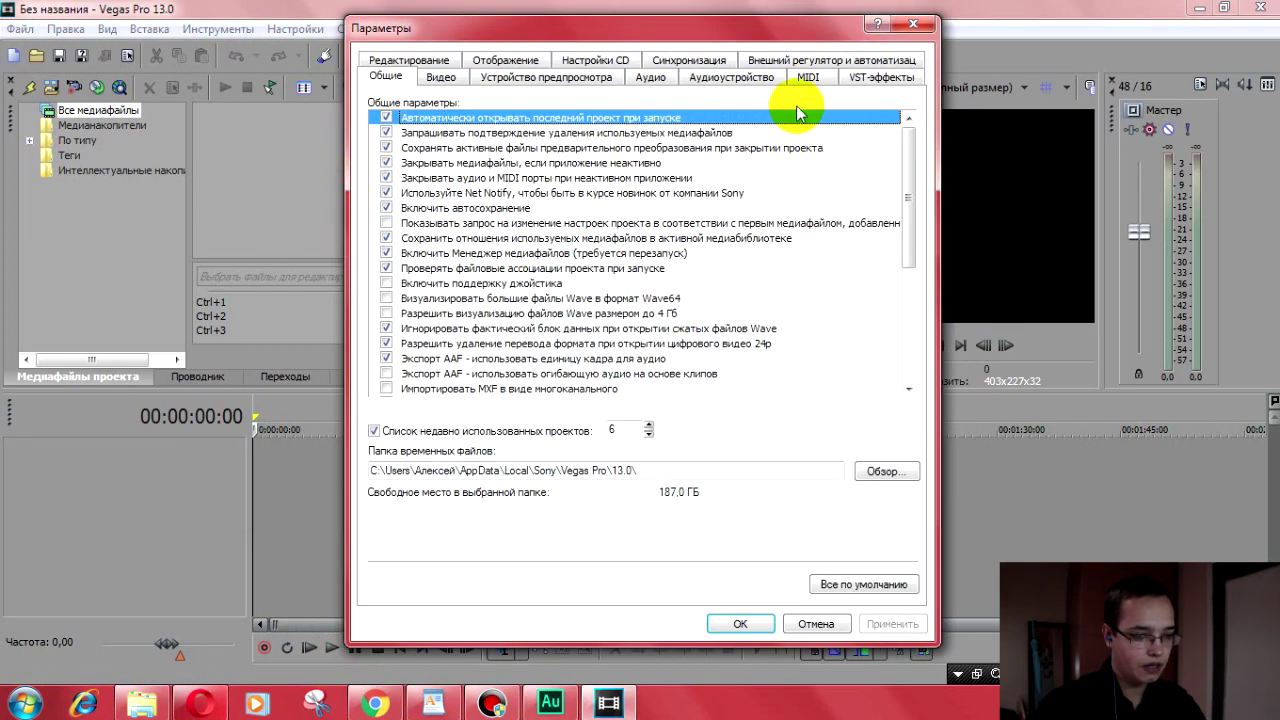
click(893, 85)
Step: Browse to the VSTPlugins folder for the default VST search path, leave the folder browser and close the preferences
click(866, 108)
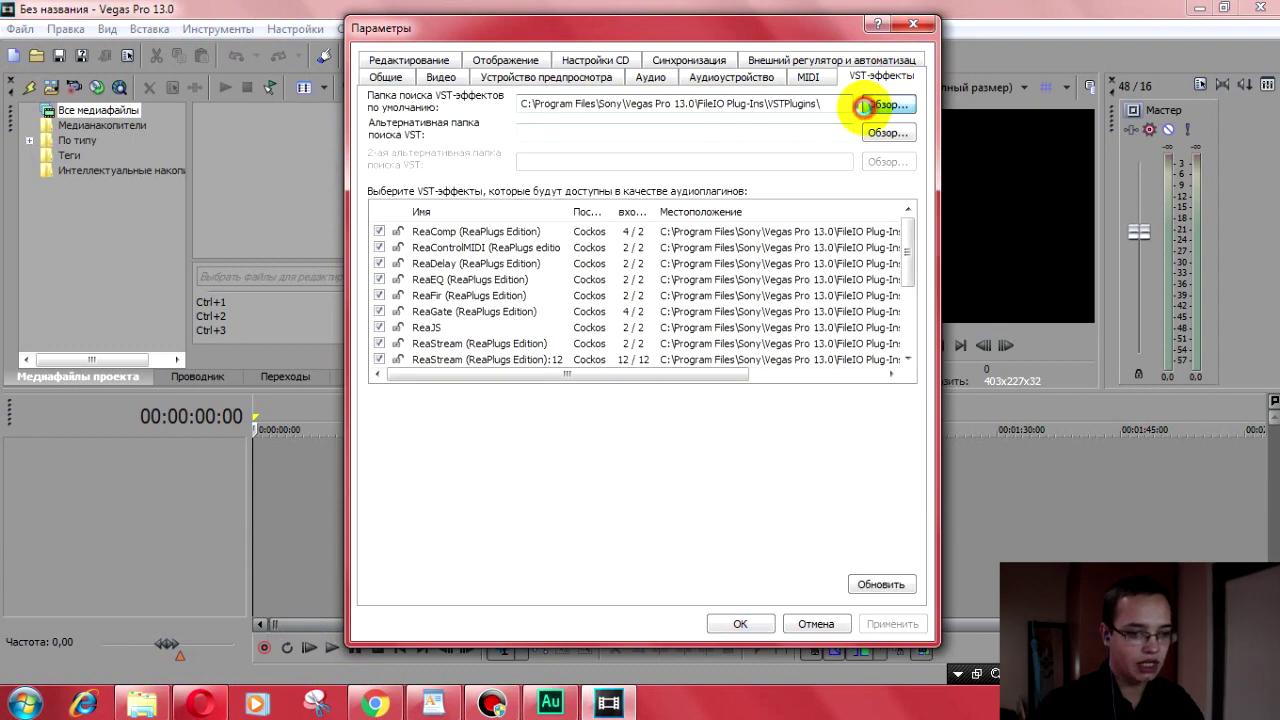
drag(767, 296, 767, 366)
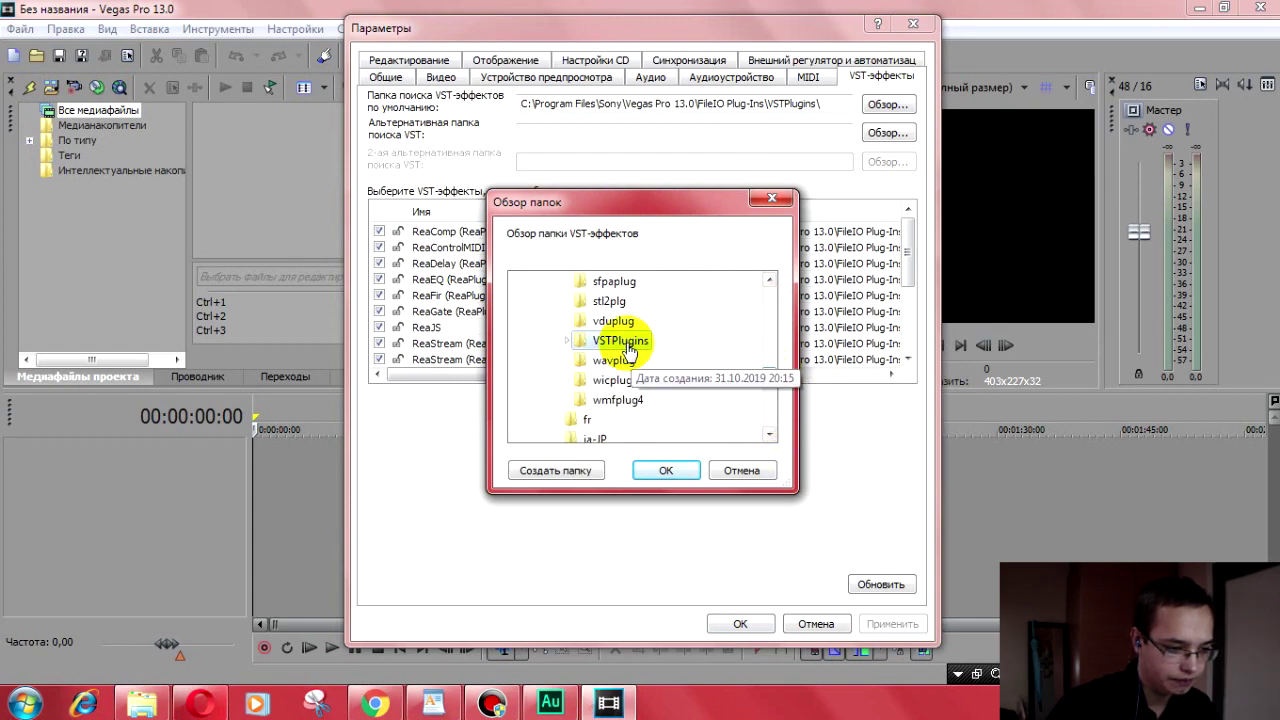
double_click(612, 419)
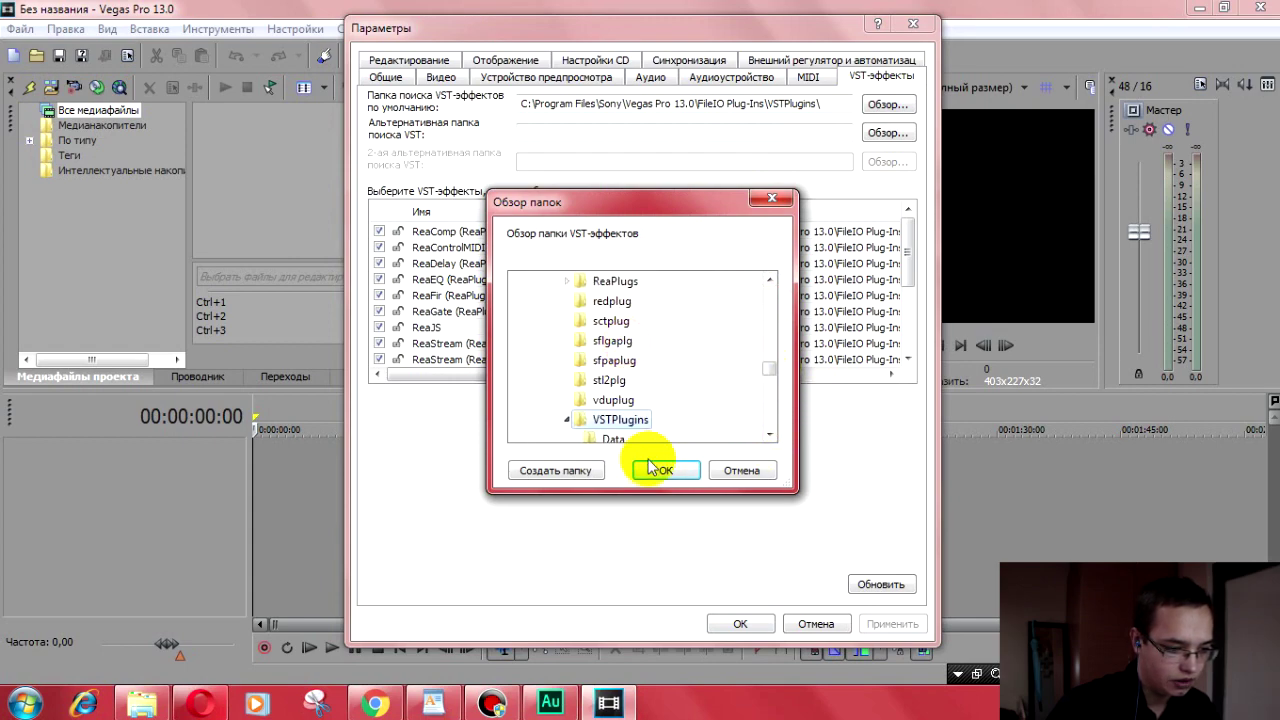
click(780, 202)
click(729, 629)
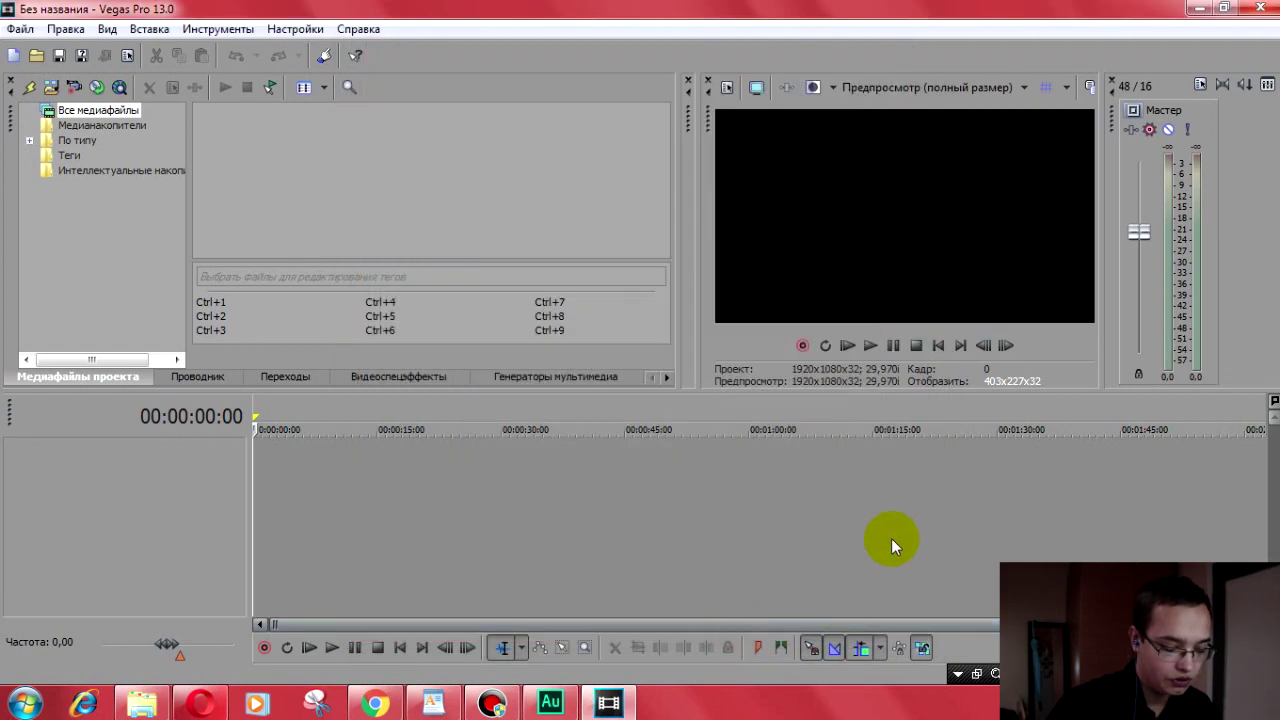
Step: Restore the Vegas Pro window to a smaller size and arrange it beside the Звук folder window
double_click(739, 10)
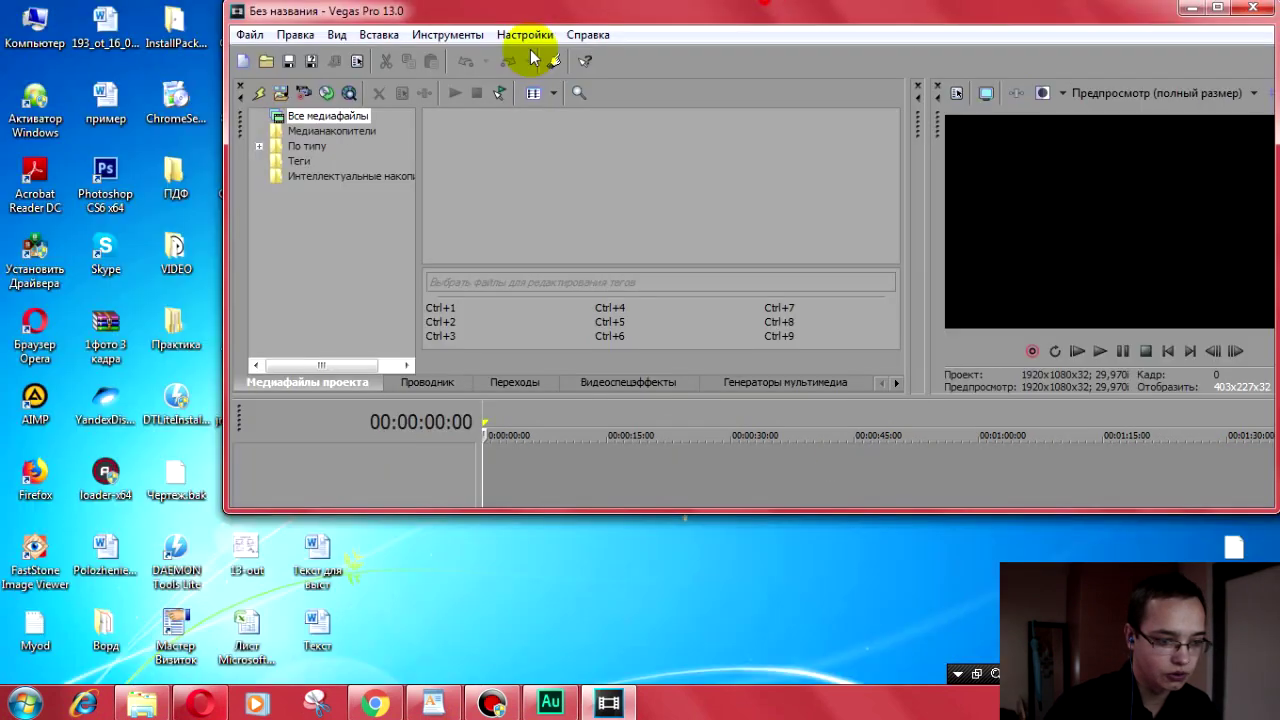
click(924, 340)
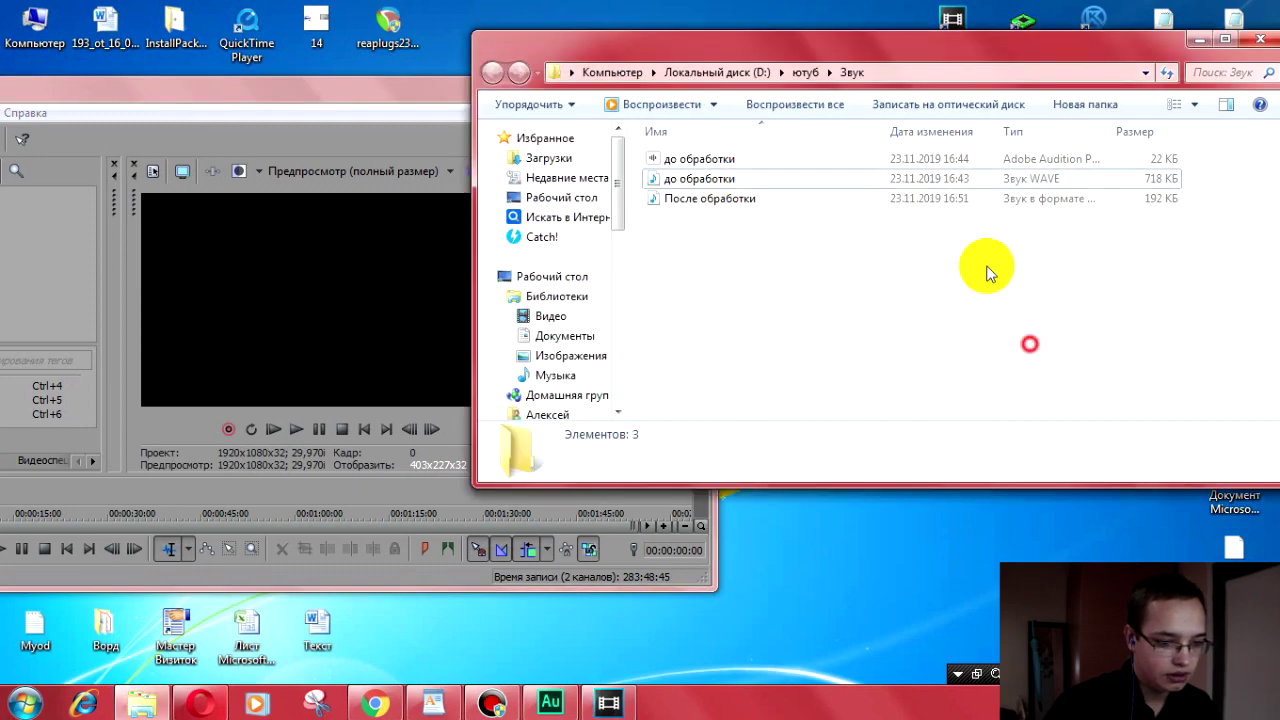
click(961, 176)
drag(382, 94, 306, 18)
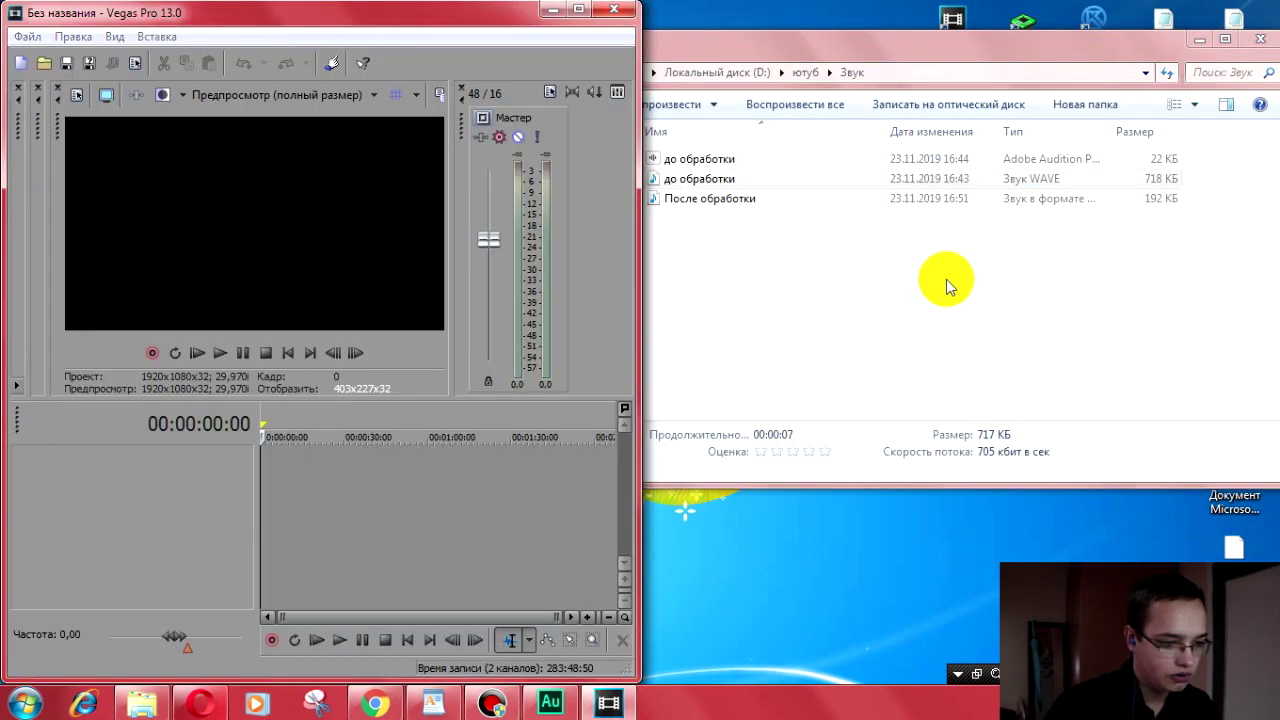
Step: Add the "до обработки" WAVE file from the Звук folder to the Vegas Pro timeline and maximize Vegas Pro
click(857, 177)
click(905, 175)
drag(905, 175, 390, 502)
click(577, 9)
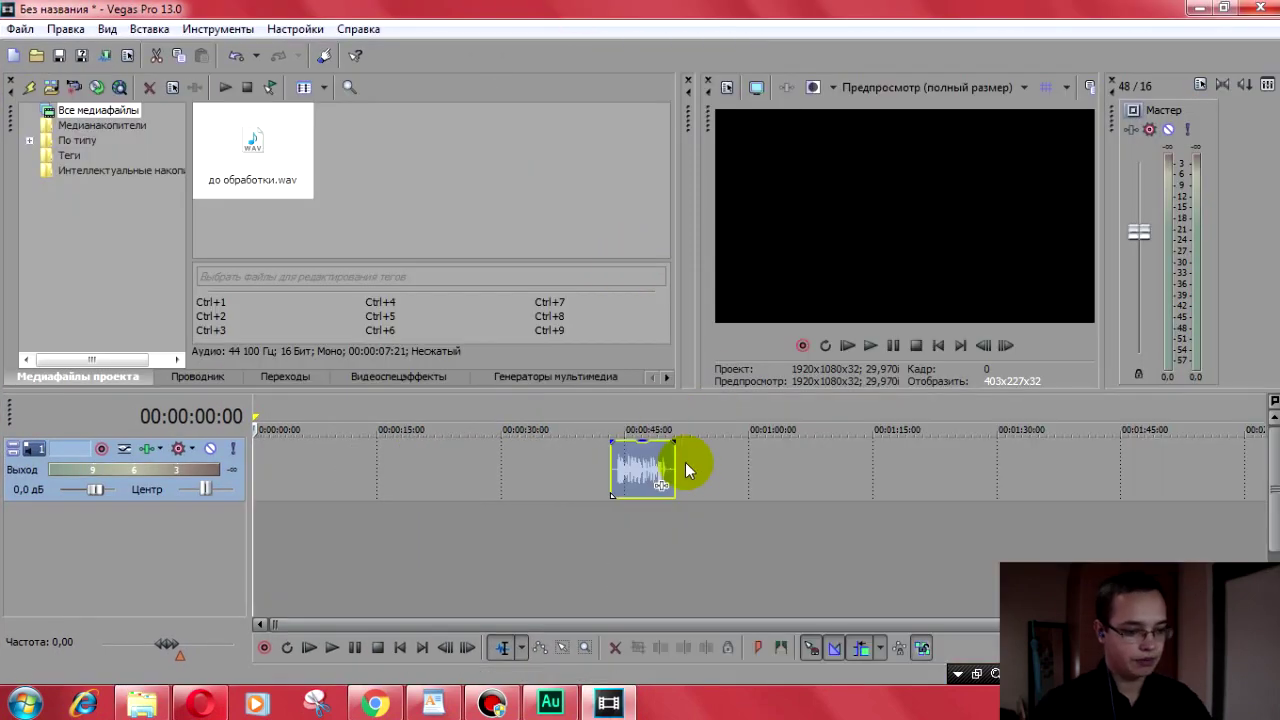
Step: Move the audio clip to the start of the timeline and place the playhead about three seconds in
drag(657, 475, 280, 482)
scroll(280, 482, up, 6)
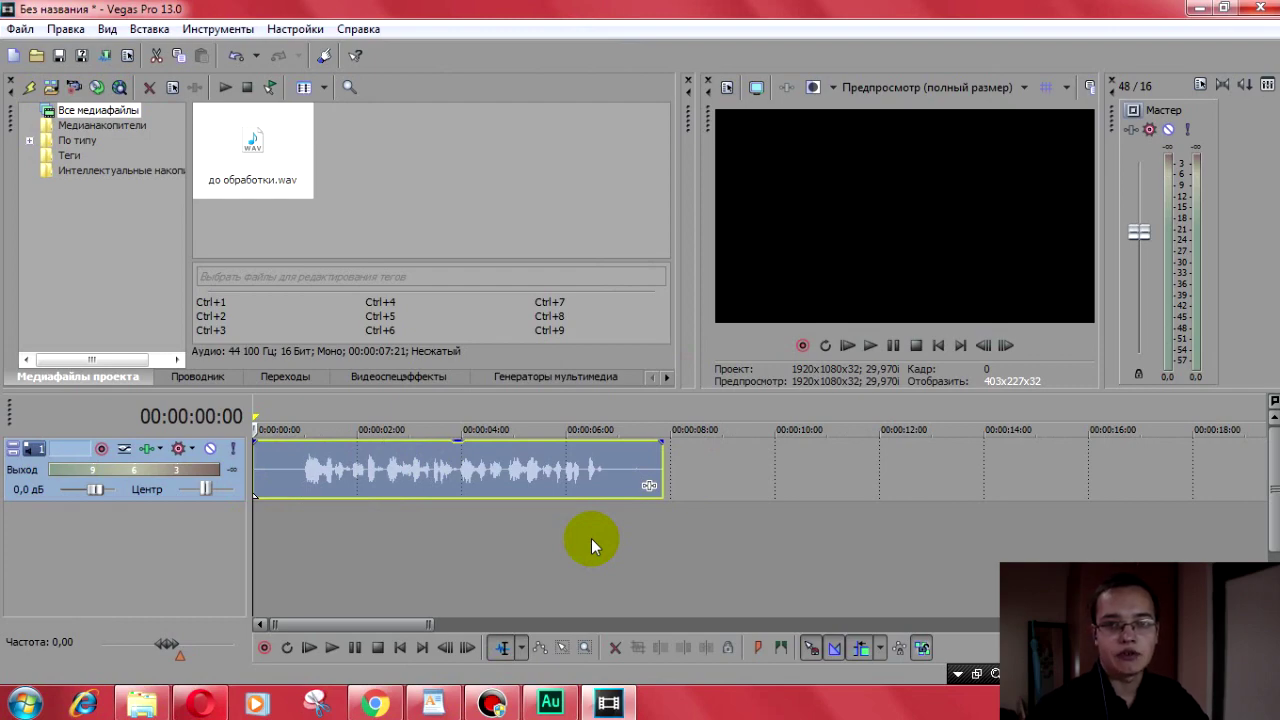
click(474, 563)
click(318, 549)
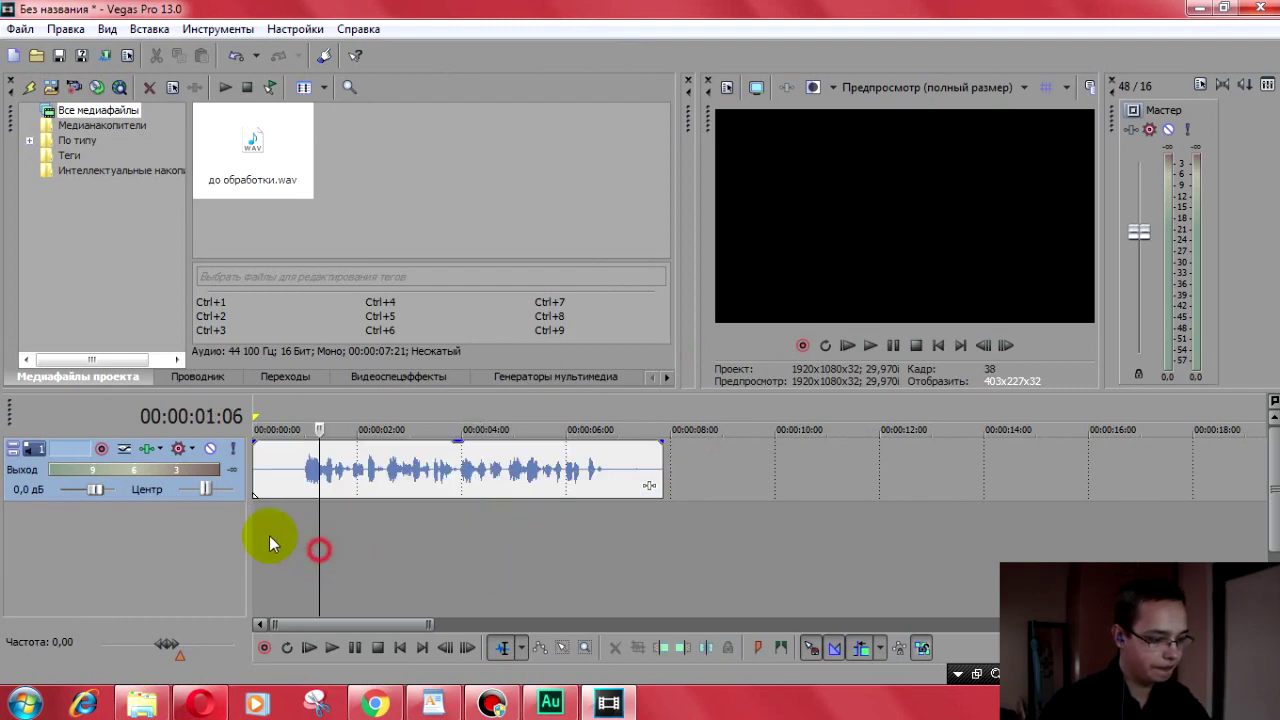
click(410, 552)
Step: Build an effects chain on the audio clip from the VST plugins ReaFir, ReaGate, ReaComp and ReaEQ, in that order
click(648, 487)
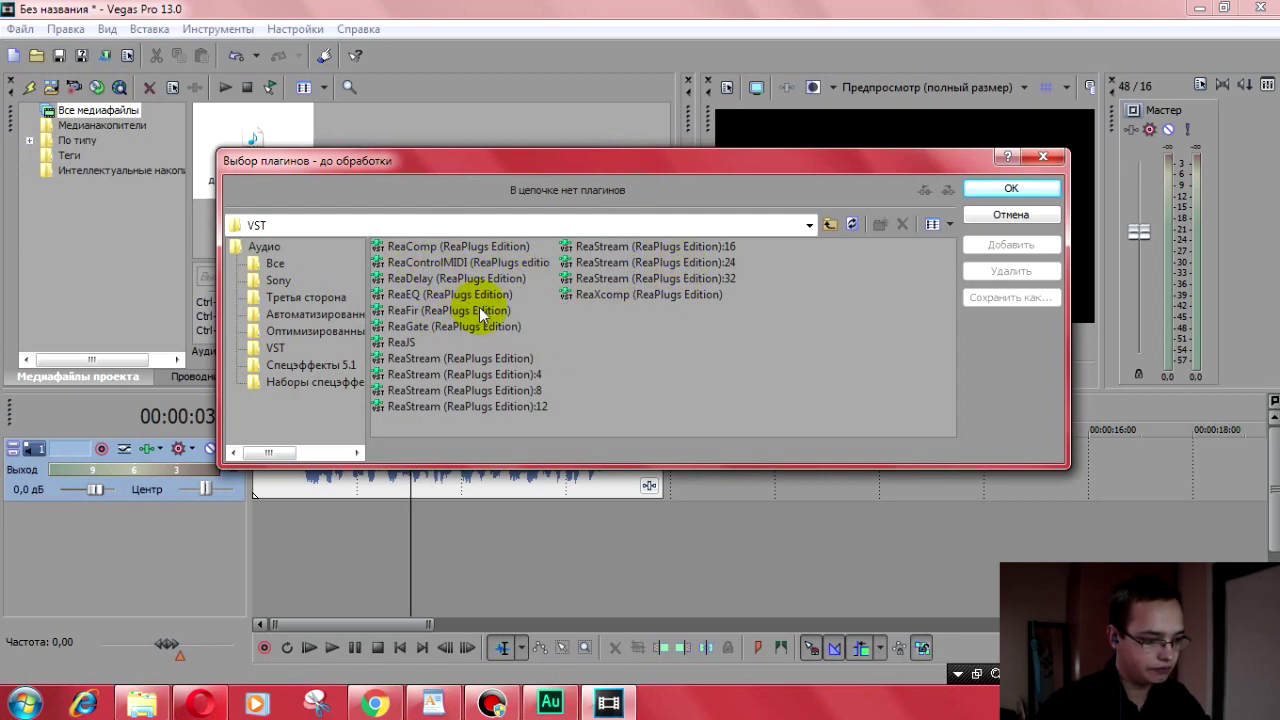
double_click(405, 312)
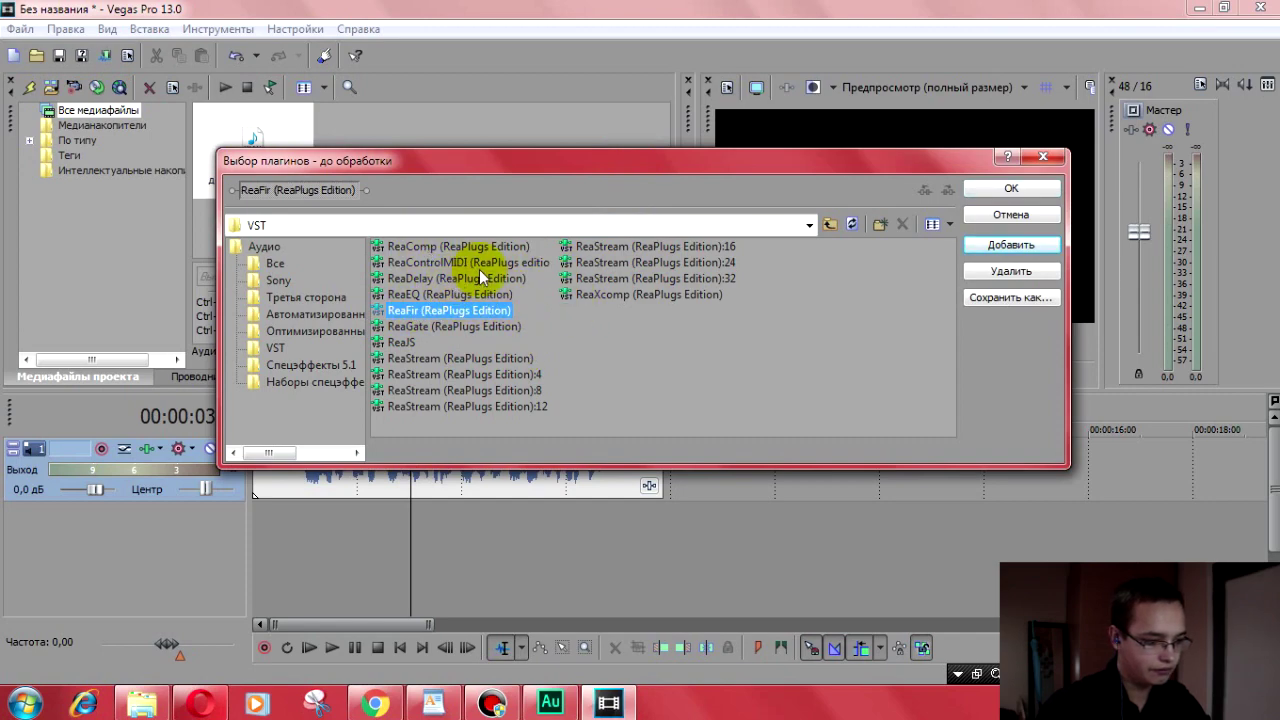
double_click(440, 326)
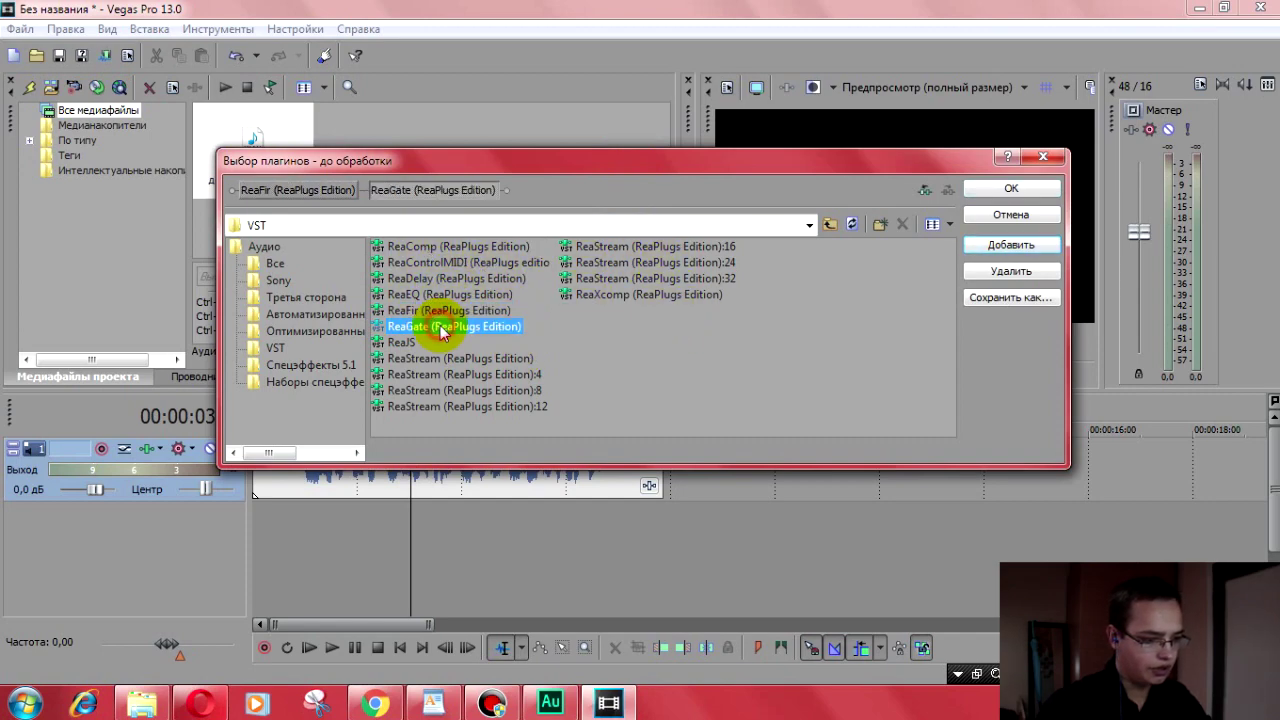
double_click(447, 250)
double_click(420, 292)
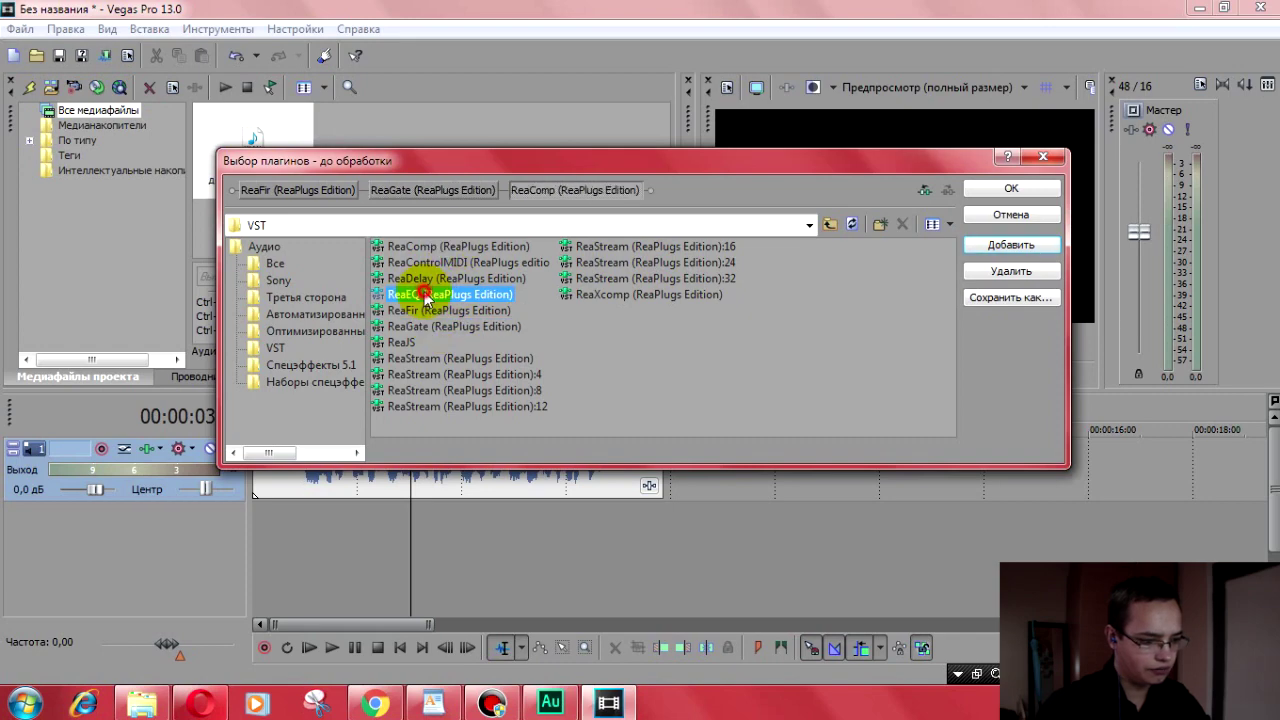
click(685, 364)
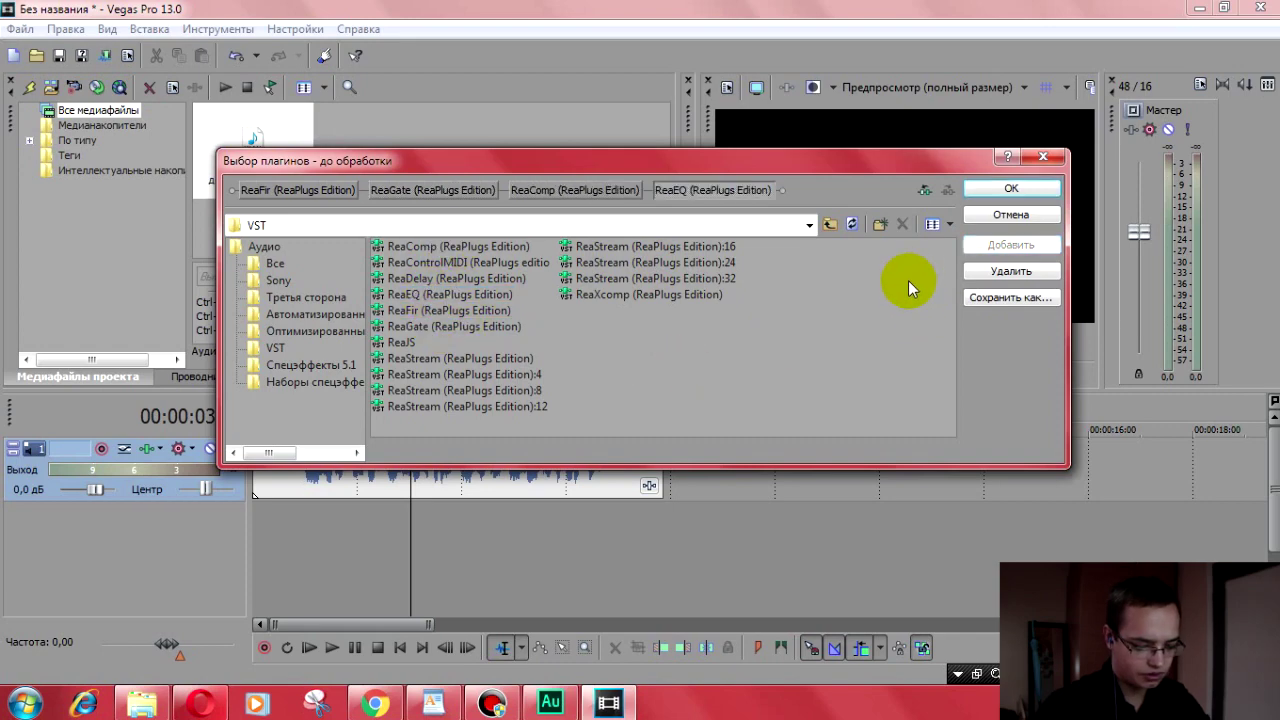
Step: Confirm the clip's effects chain, reposition its effects window, and open the ReaComp settings
click(1030, 190)
drag(532, 138, 815, 118)
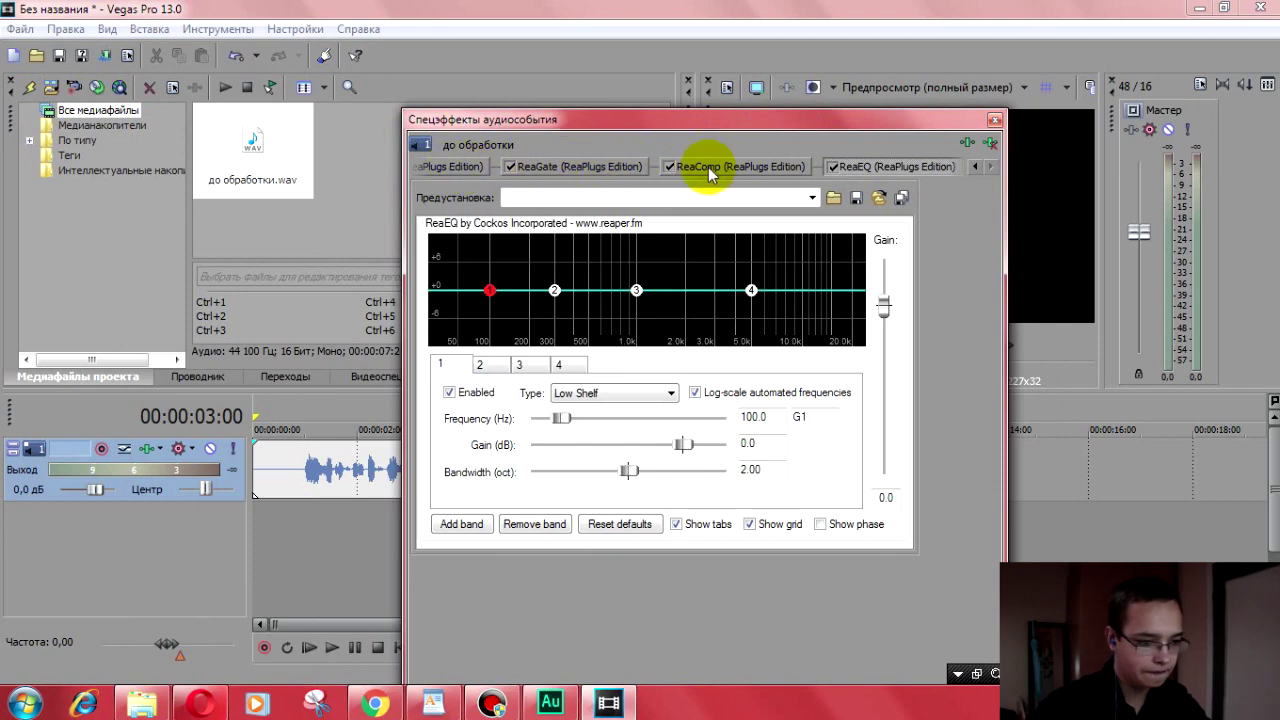
click(590, 167)
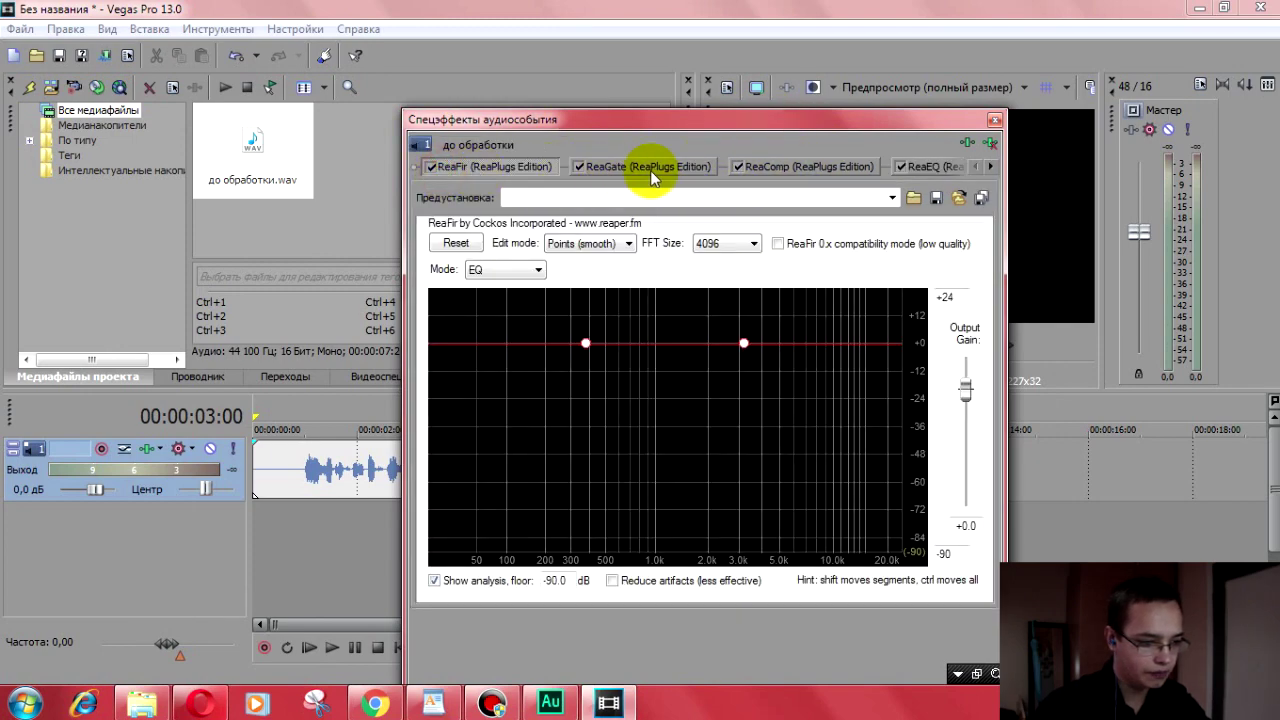
click(690, 167)
click(810, 175)
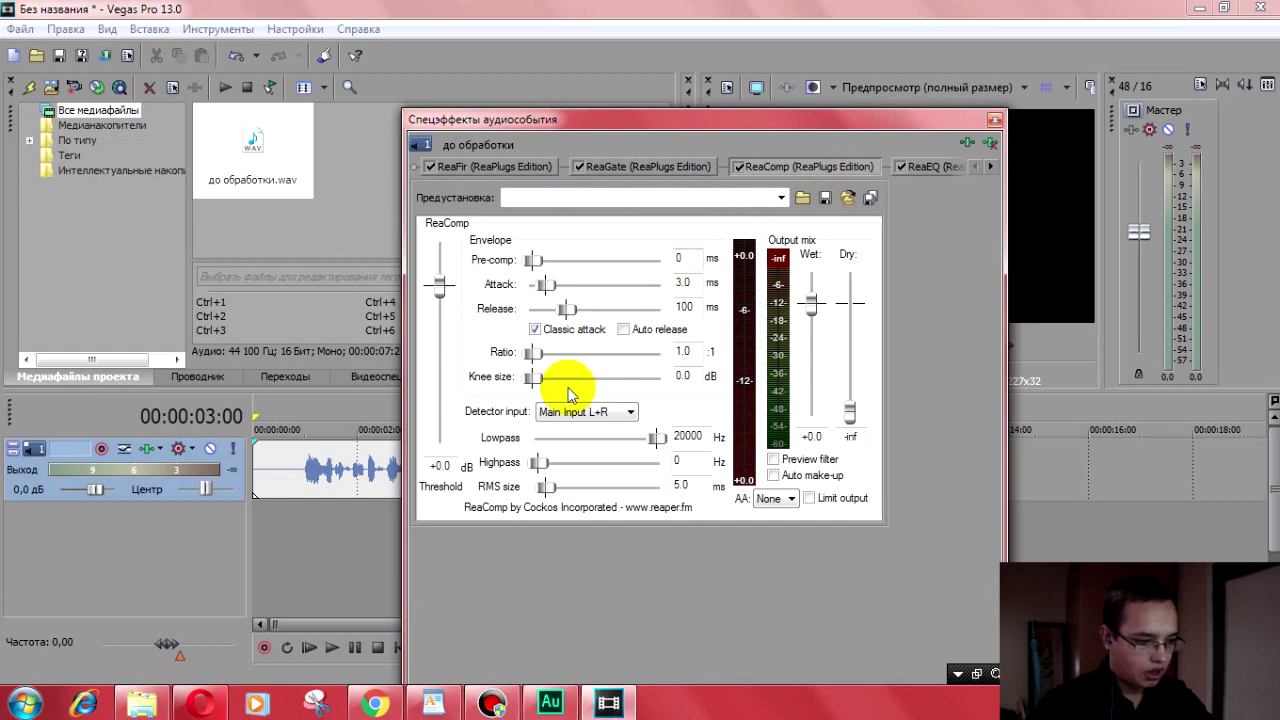
Step: Set ReaComp's ratio to 4:1 and enable Auto release, Auto make-up and Limit output
double_click(688, 352)
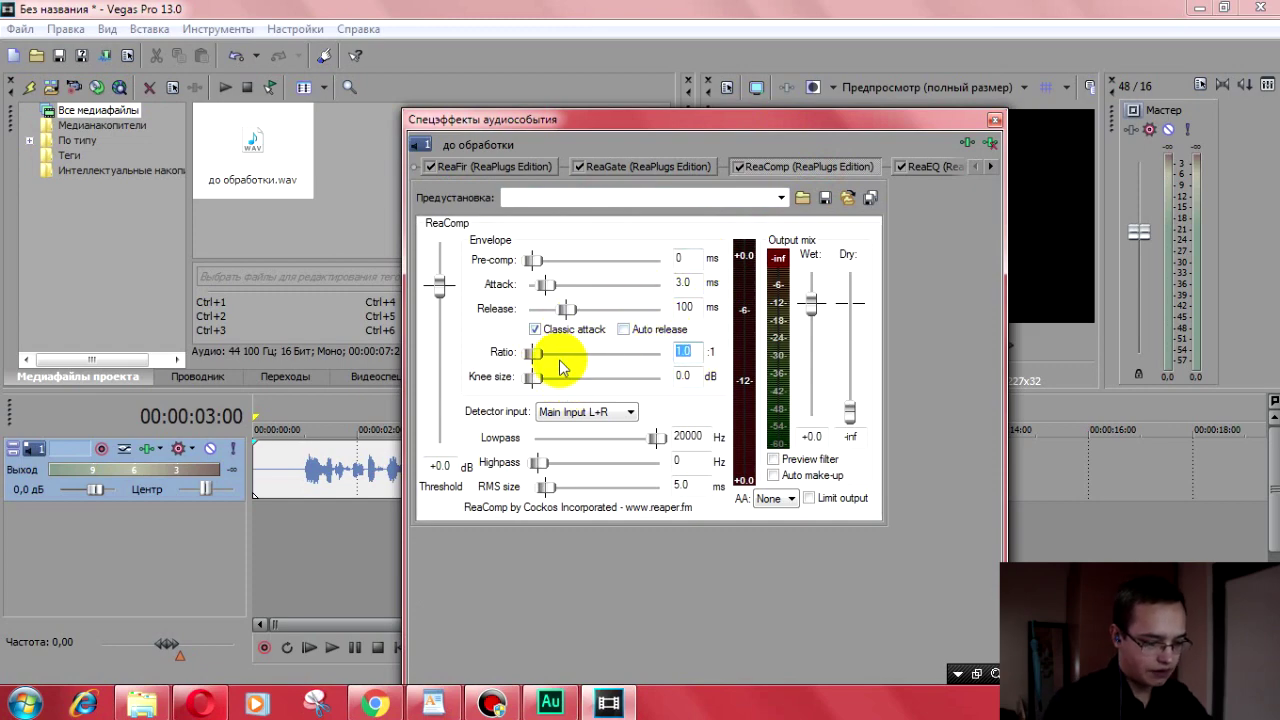
key(super+p)
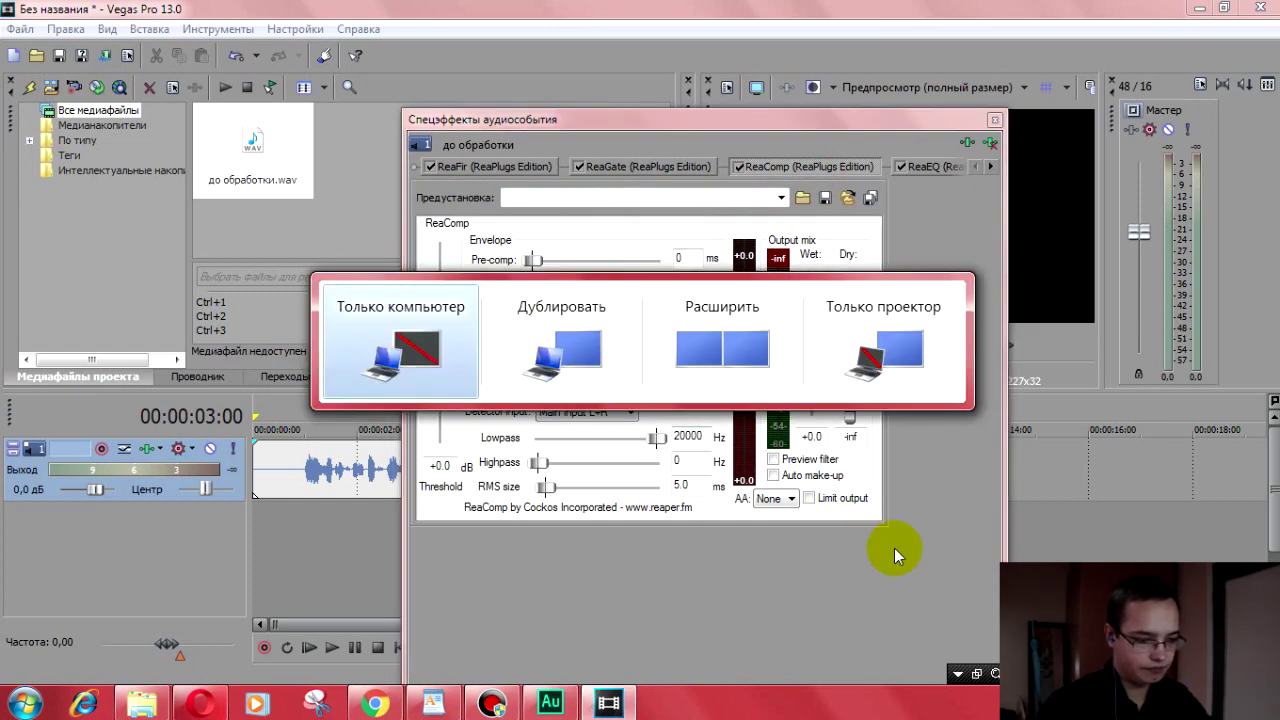
click(930, 580)
text(4)
key(Return)
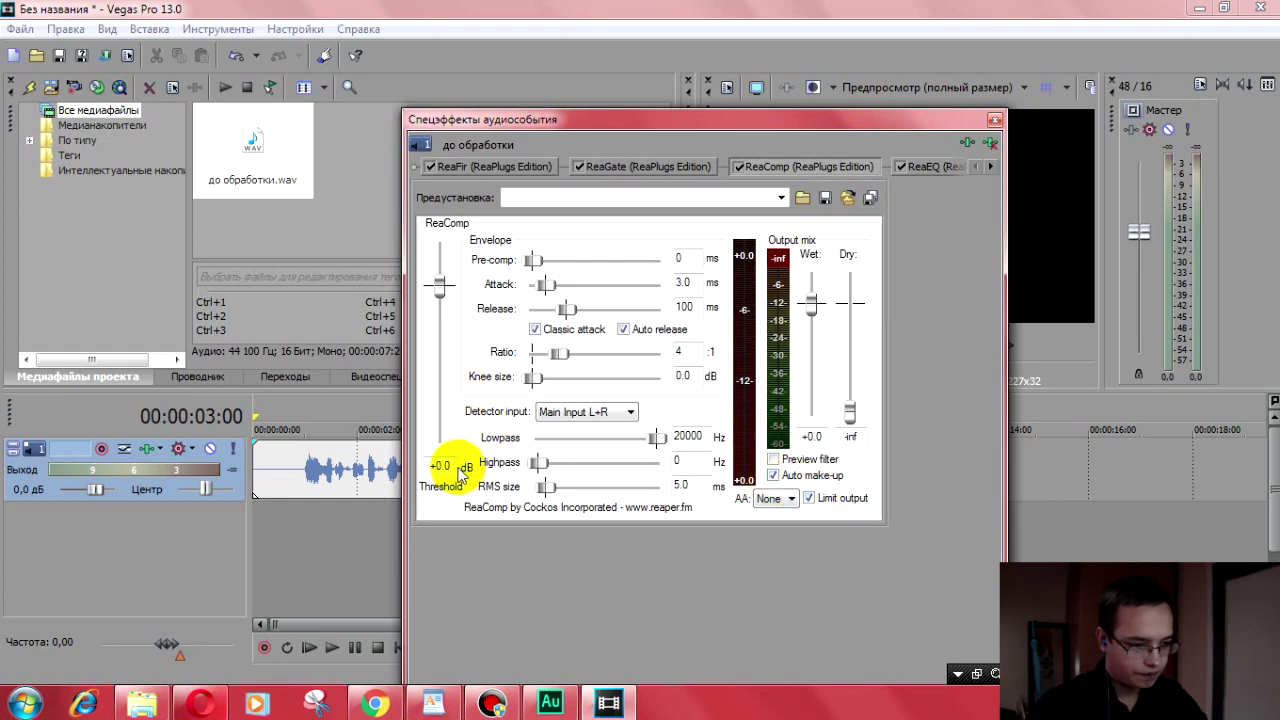
Step: Loop playback of the speech from about one second to 00:00:04:13 and lower ReaComp's threshold to about -29.8 dB
drag(708, 134, 848, 137)
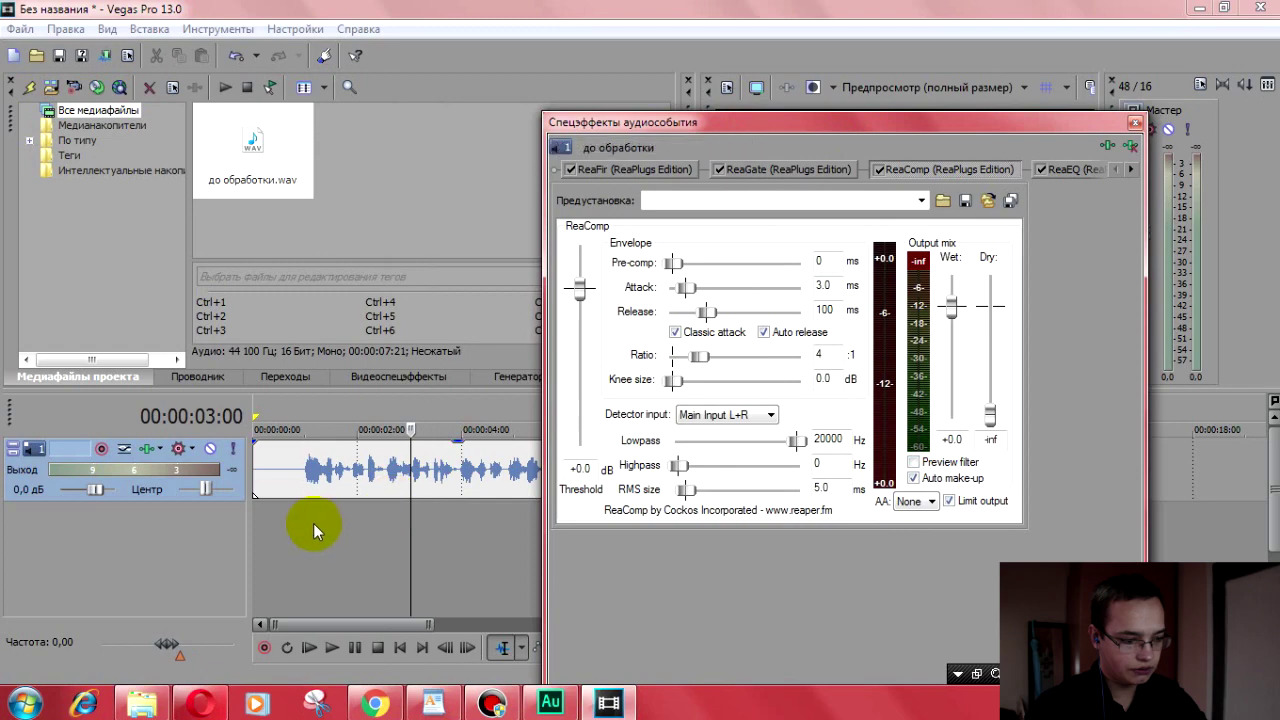
drag(313, 518, 489, 529)
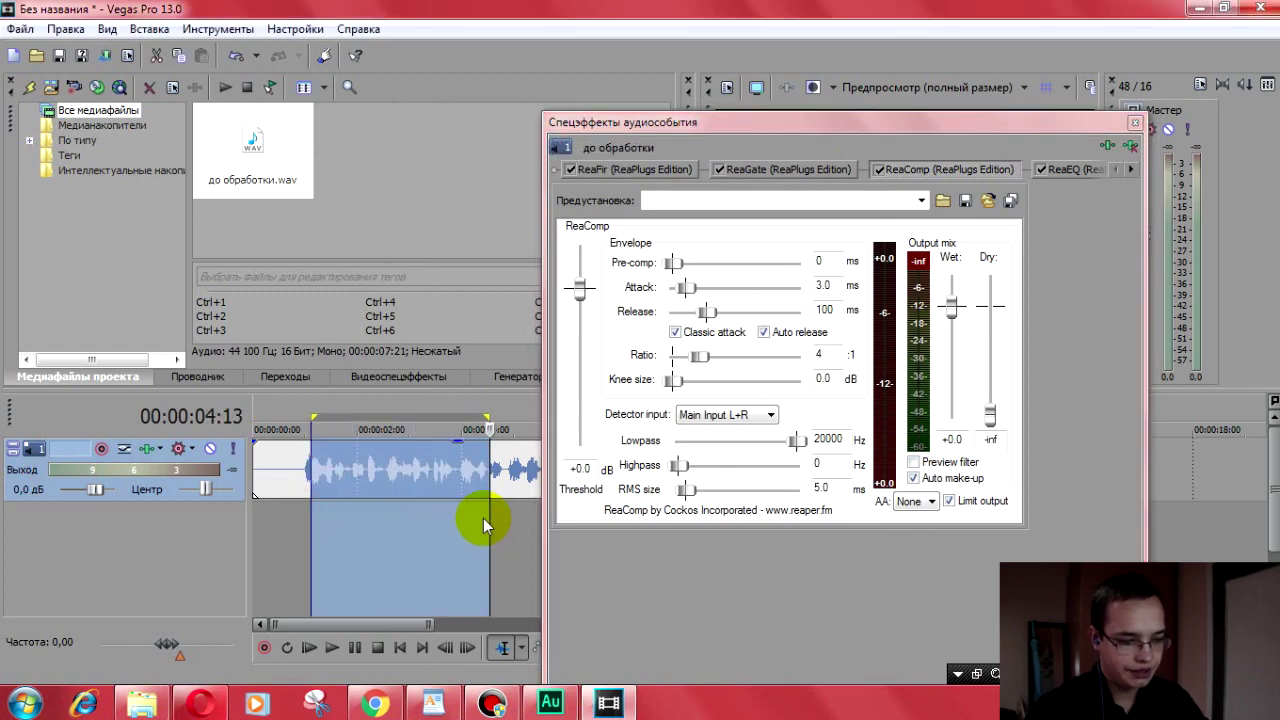
mouse_move(848, 120)
mouse_down()
mouse_move(714, 115)
mouse_move(830, 122)
mouse_up()
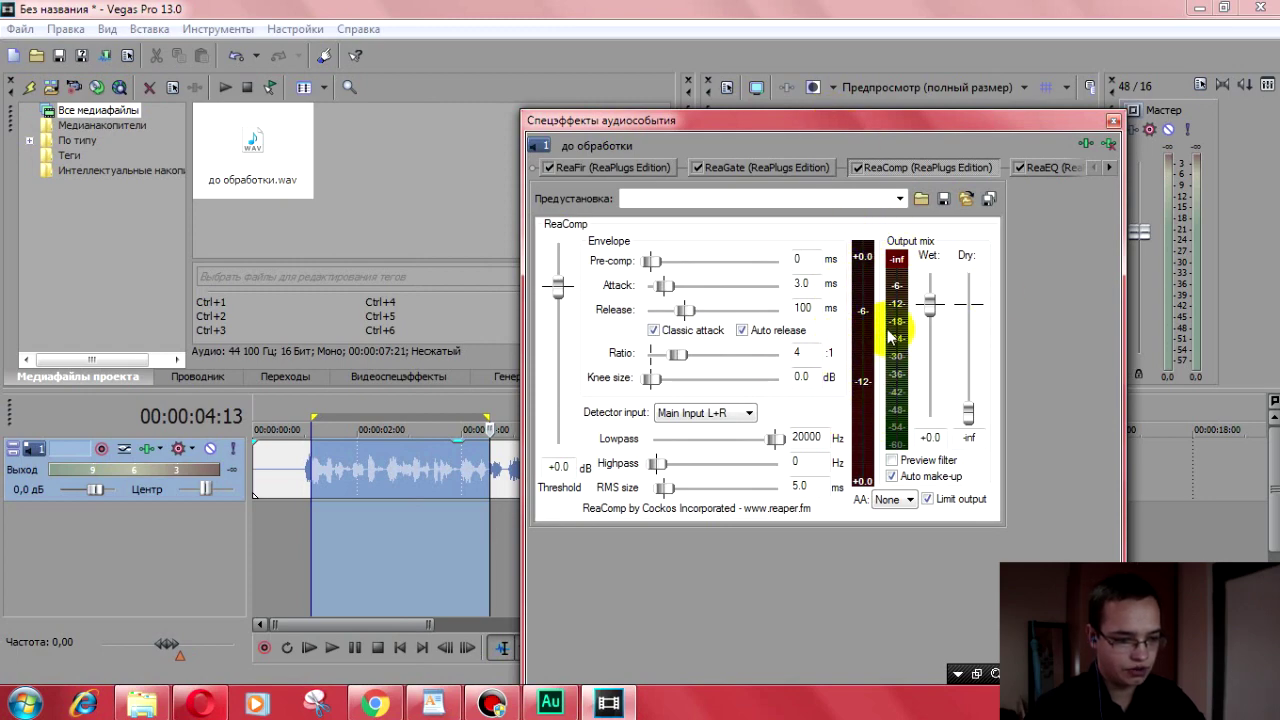
drag(889, 126, 753, 98)
click(868, 345)
click(288, 648)
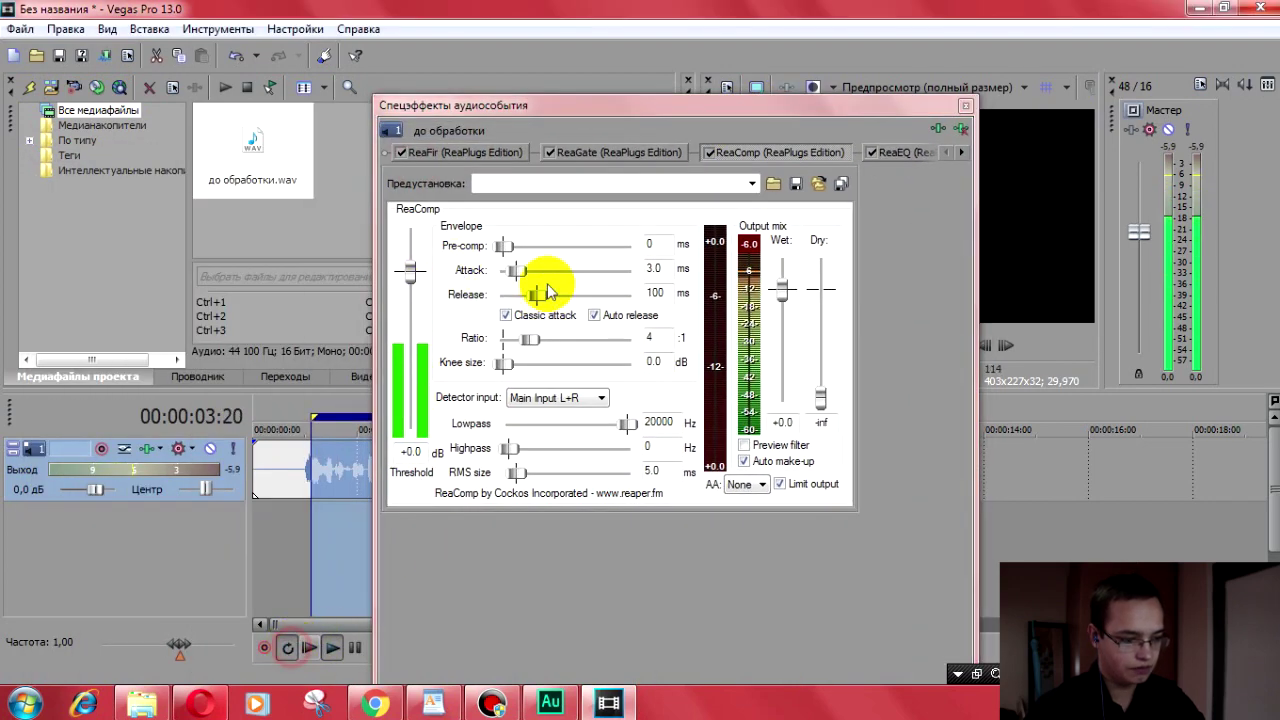
drag(410, 269, 420, 370)
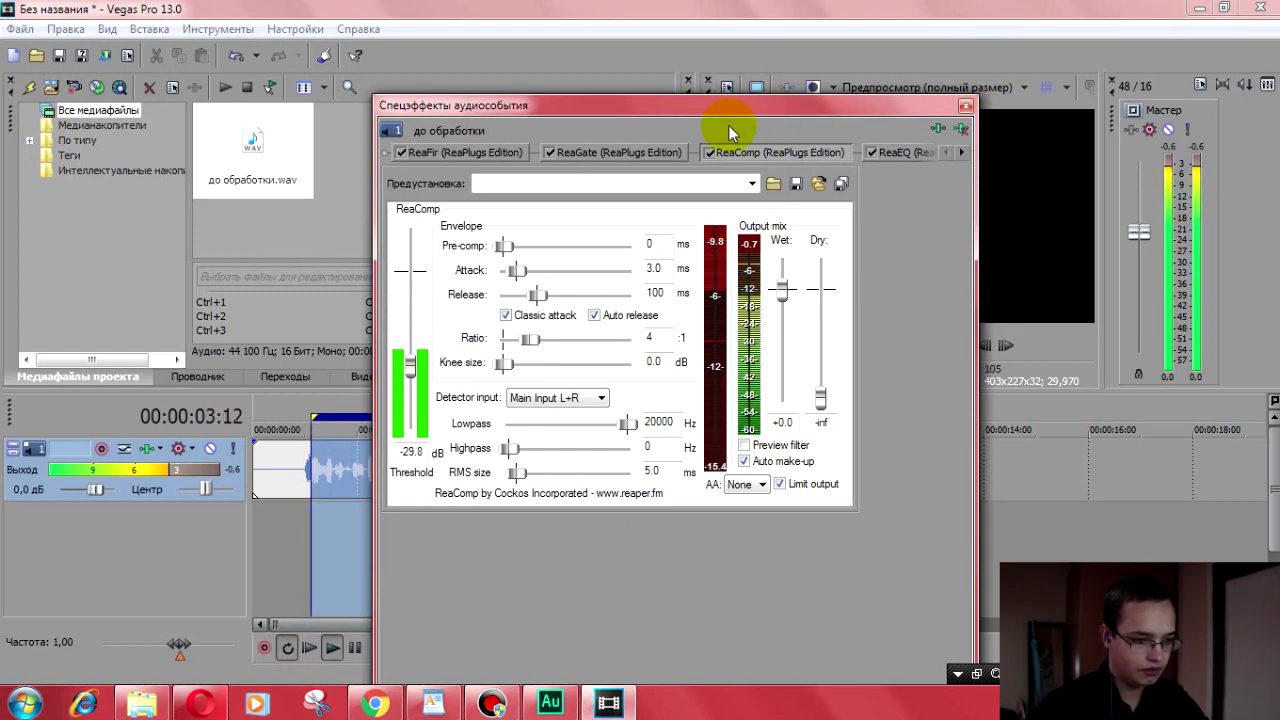
mouse_move(650, 106)
mouse_down()
mouse_move(823, 110)
mouse_move(674, 113)
mouse_up()
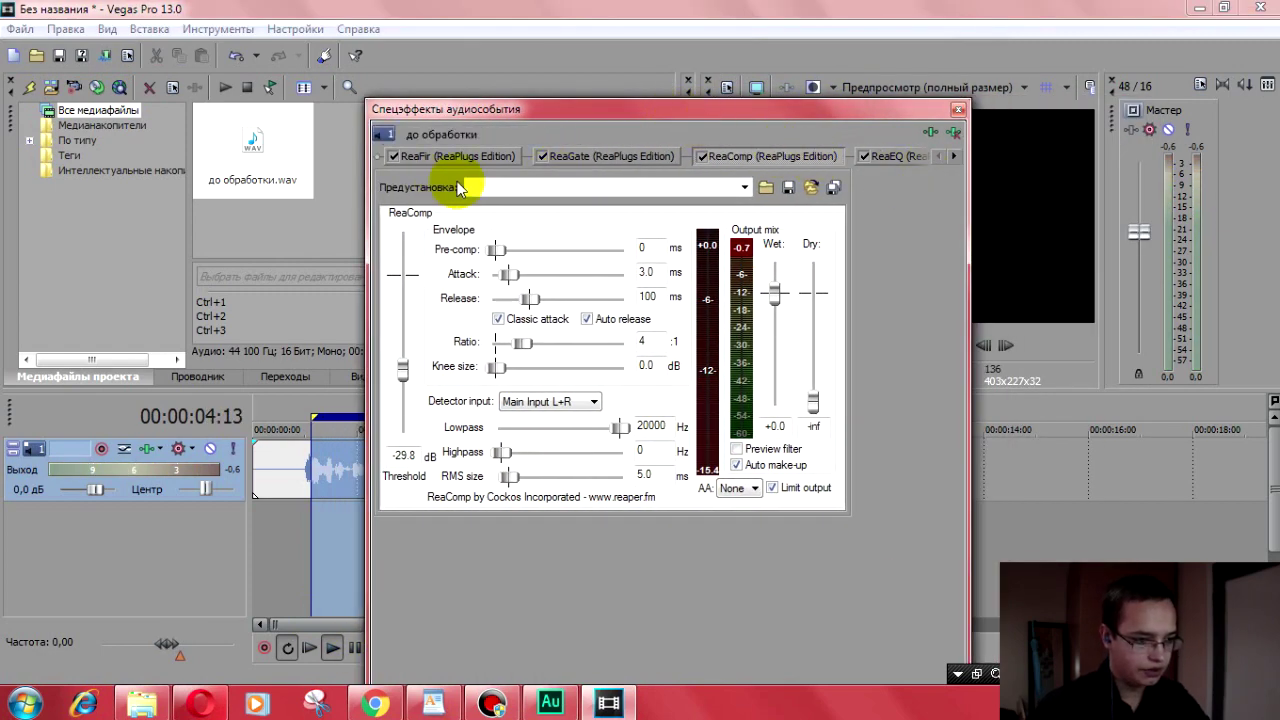
Step: Raise ReaEQ's overall gain to about 4.1 dB during looped playback, checking the master level, and stop playback with the peak meters reset
click(888, 156)
drag(776, 114, 586, 122)
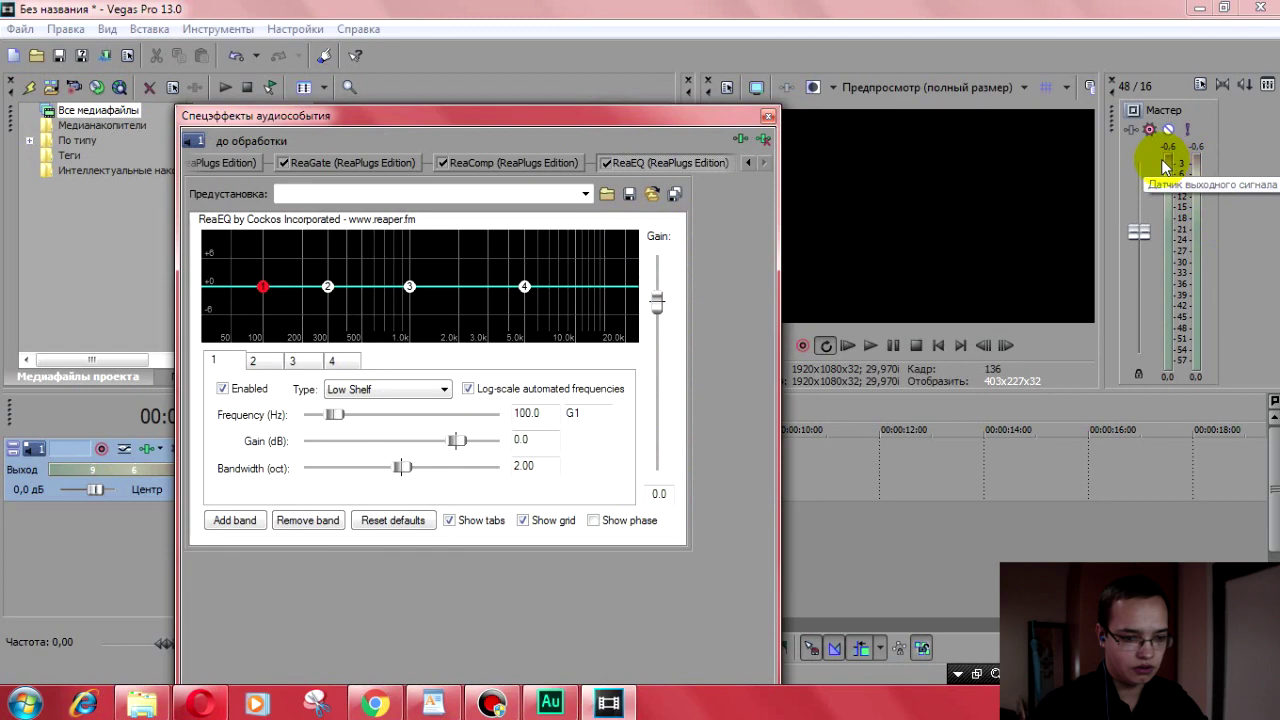
drag(614, 140, 514, 126)
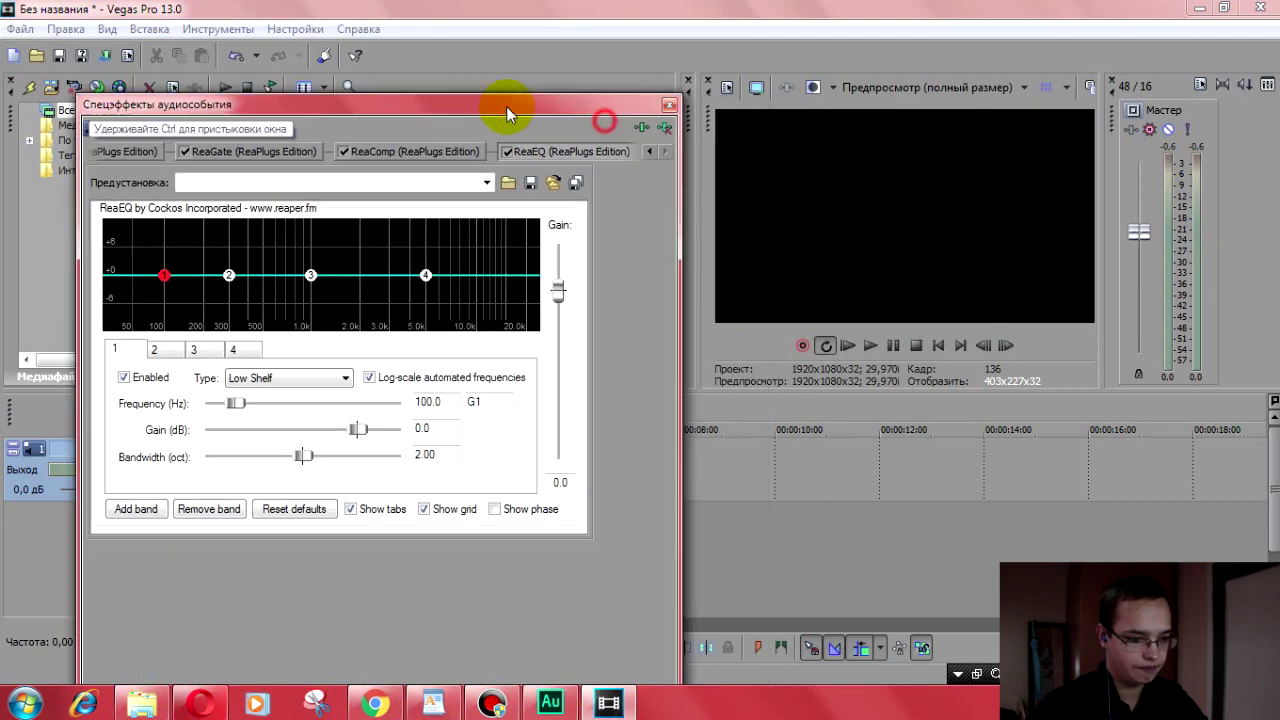
click(870, 346)
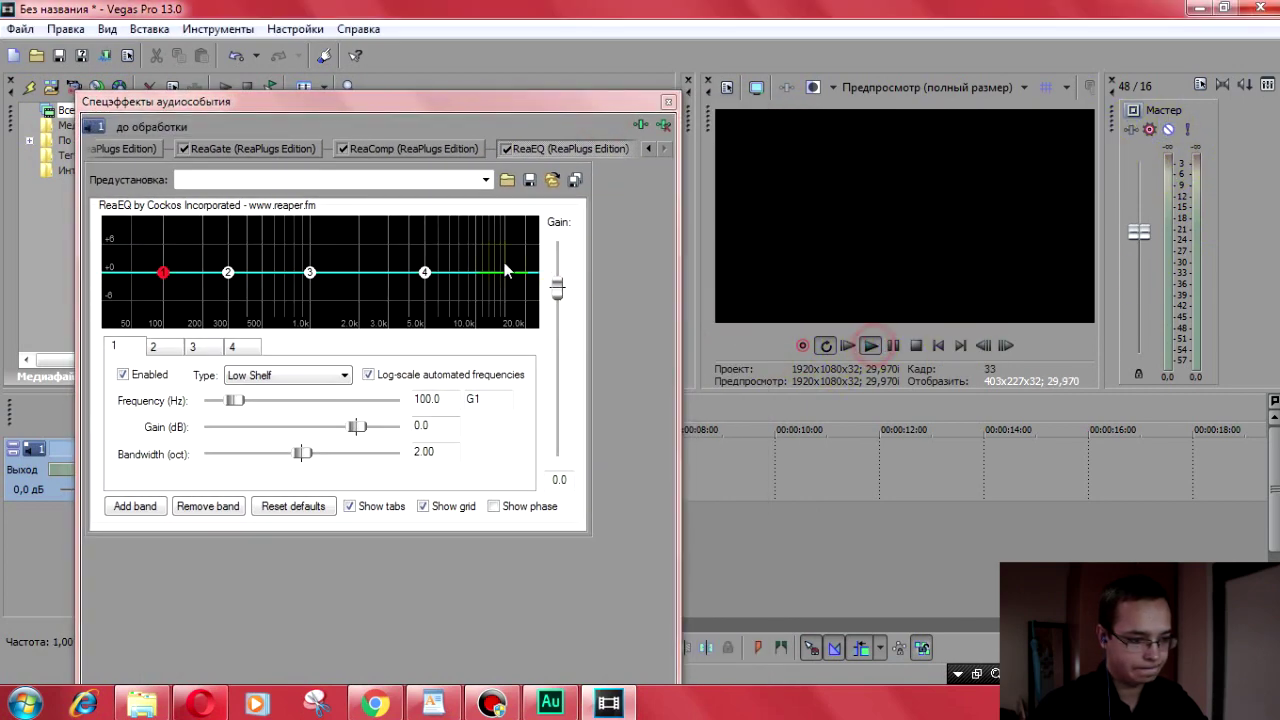
mouse_move(559, 286)
mouse_down()
mouse_move(560, 260)
mouse_move(566, 275)
mouse_up()
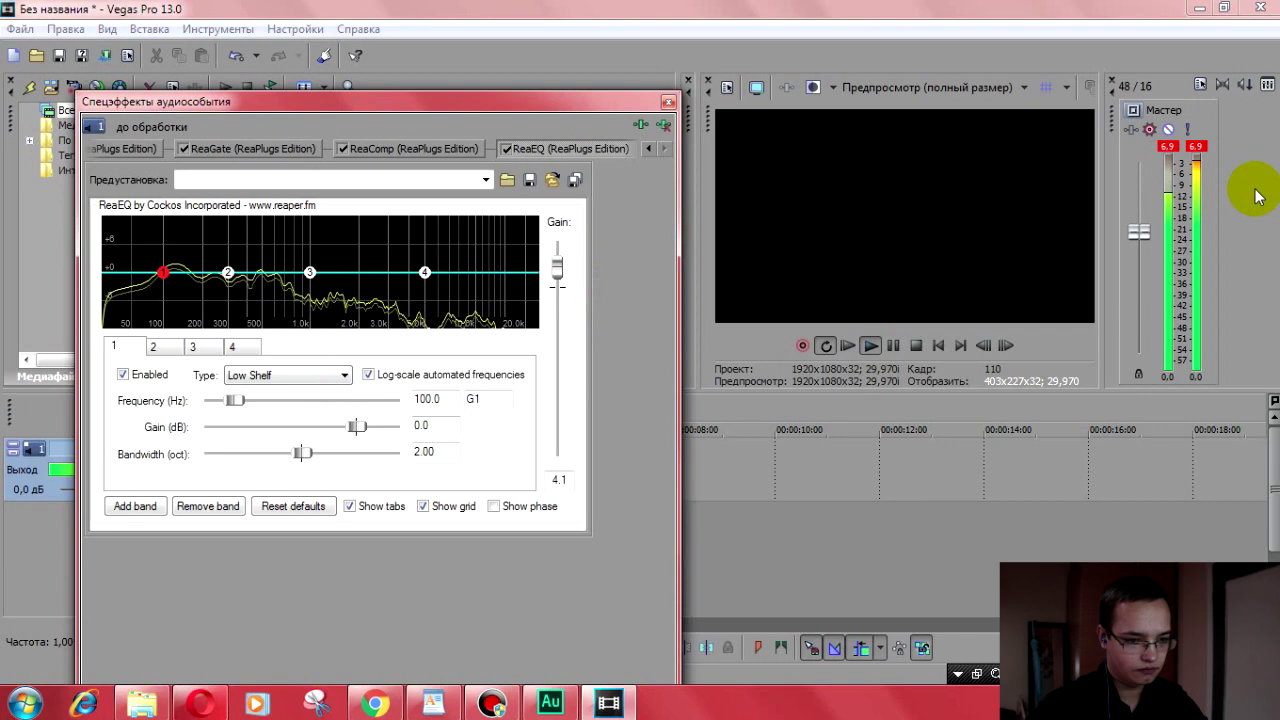
click(1167, 146)
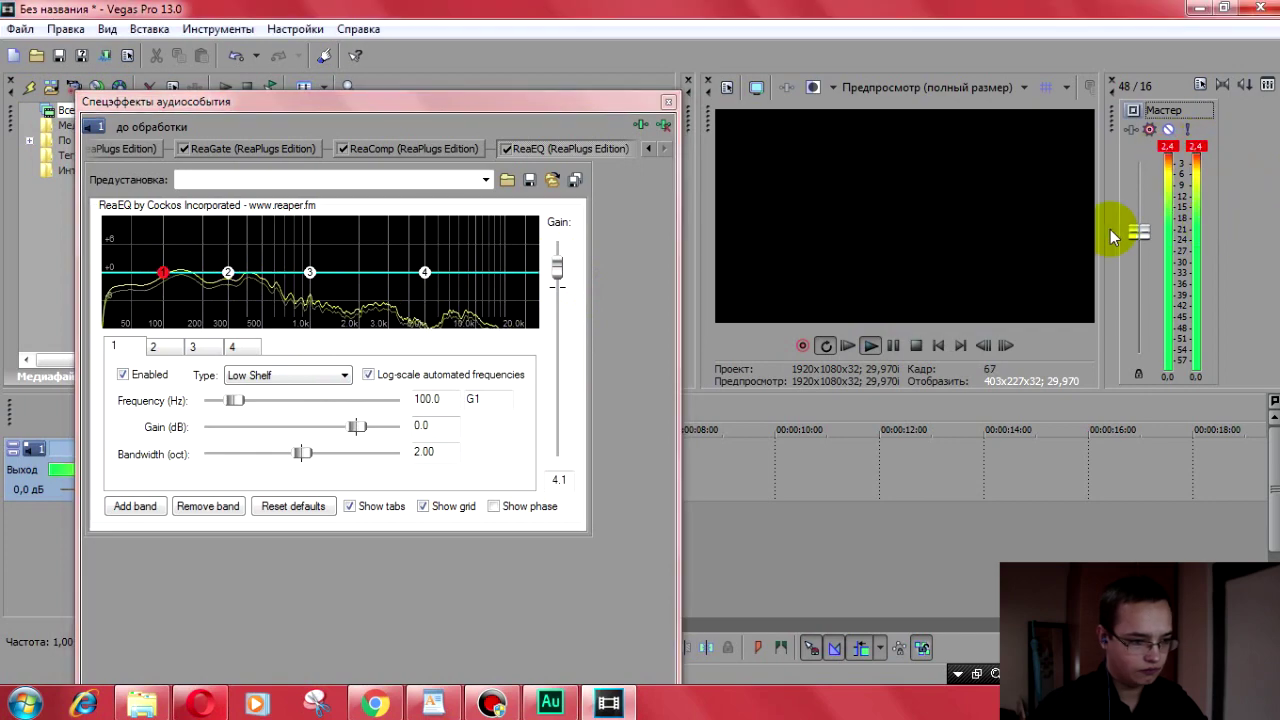
click(893, 345)
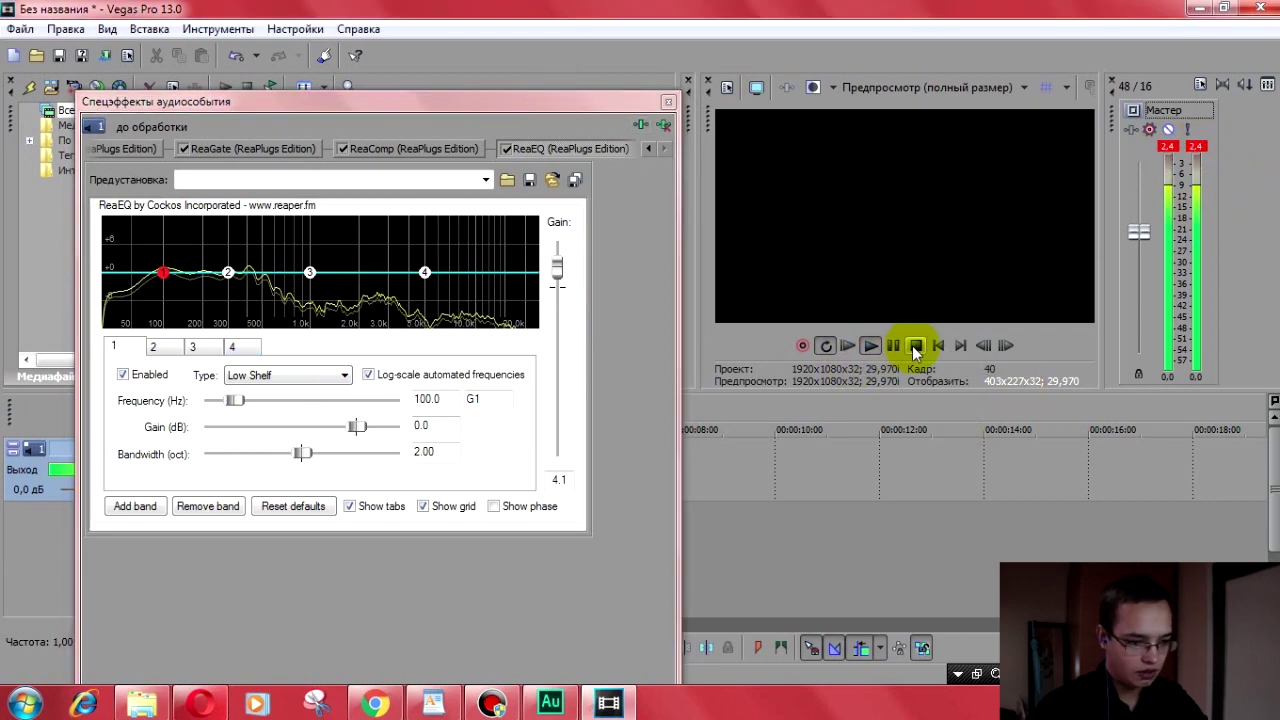
click(1167, 146)
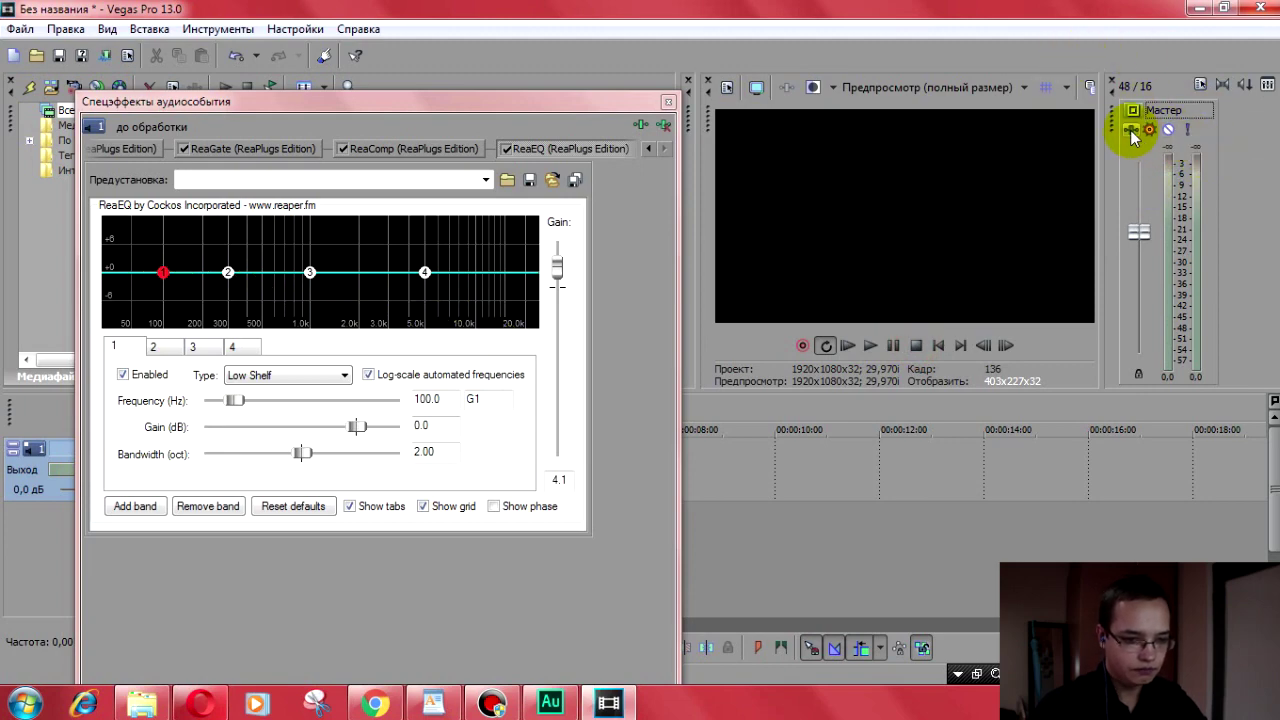
Step: Add ReaComp to the master bus with a -0.5 dB threshold, infinite ratio and 0.0 ms RMS size, and shorten its attack
click(1132, 132)
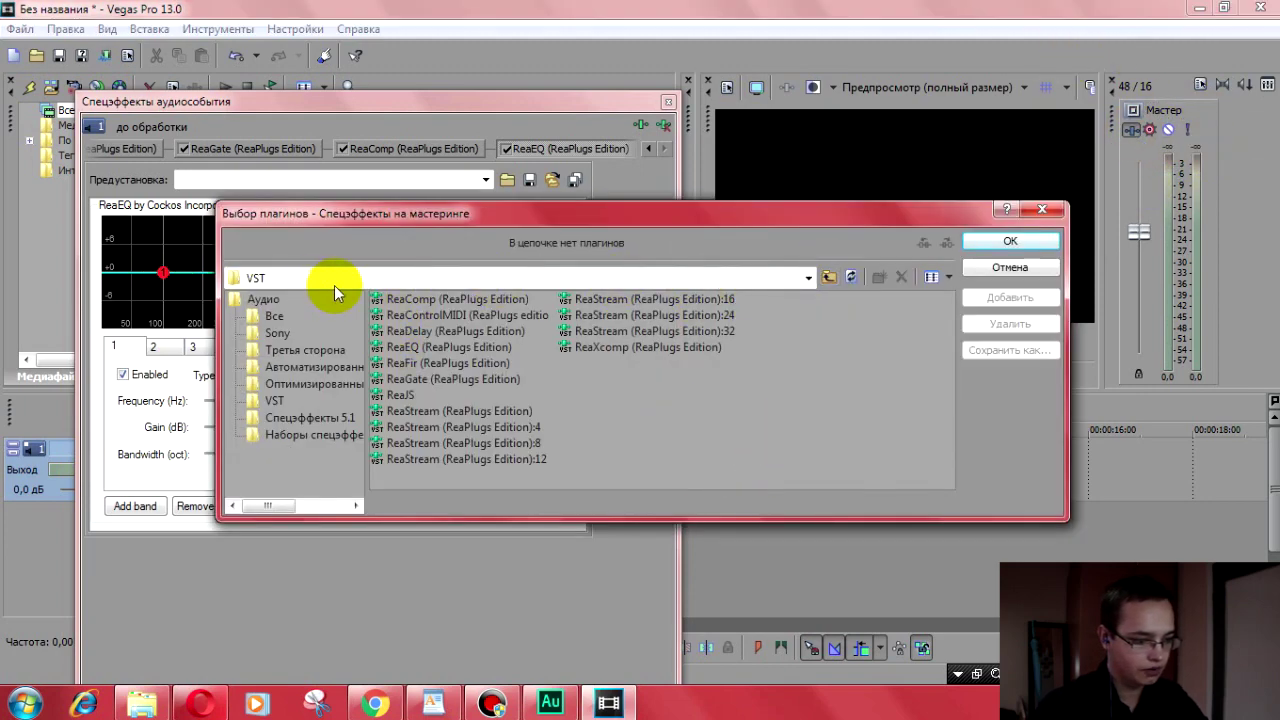
double_click(420, 299)
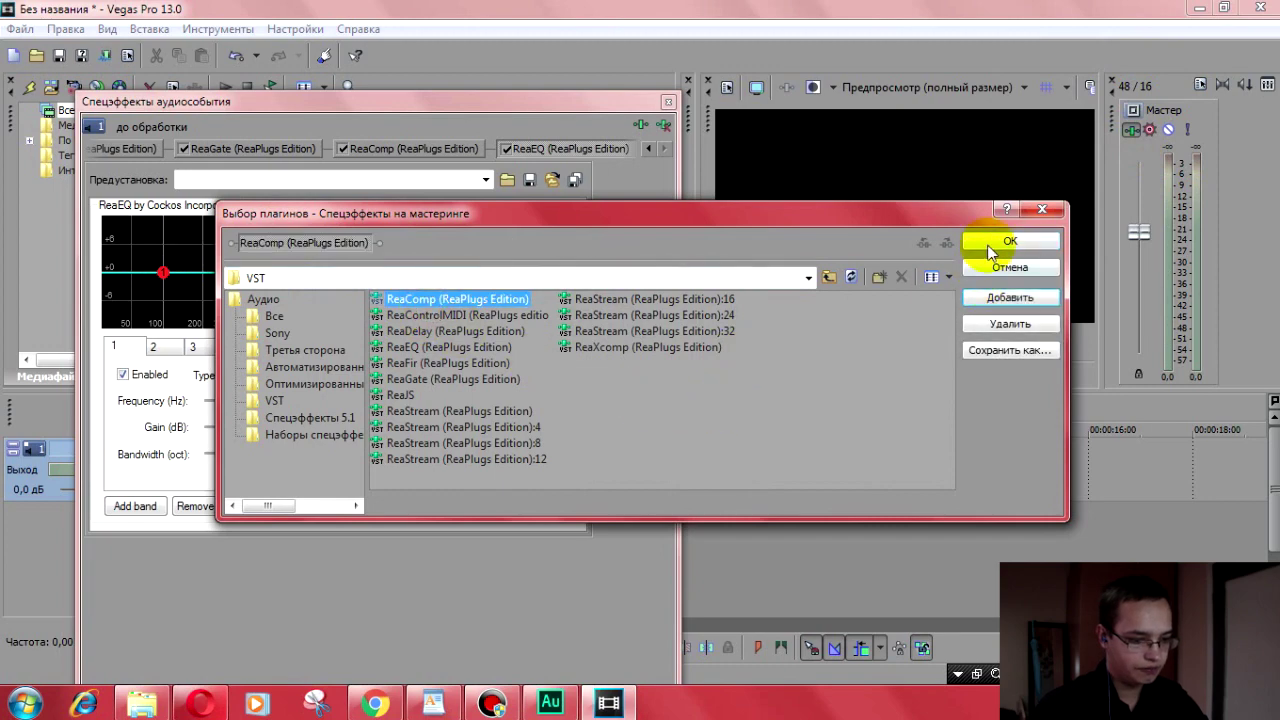
click(1005, 243)
drag(334, 107, 542, 81)
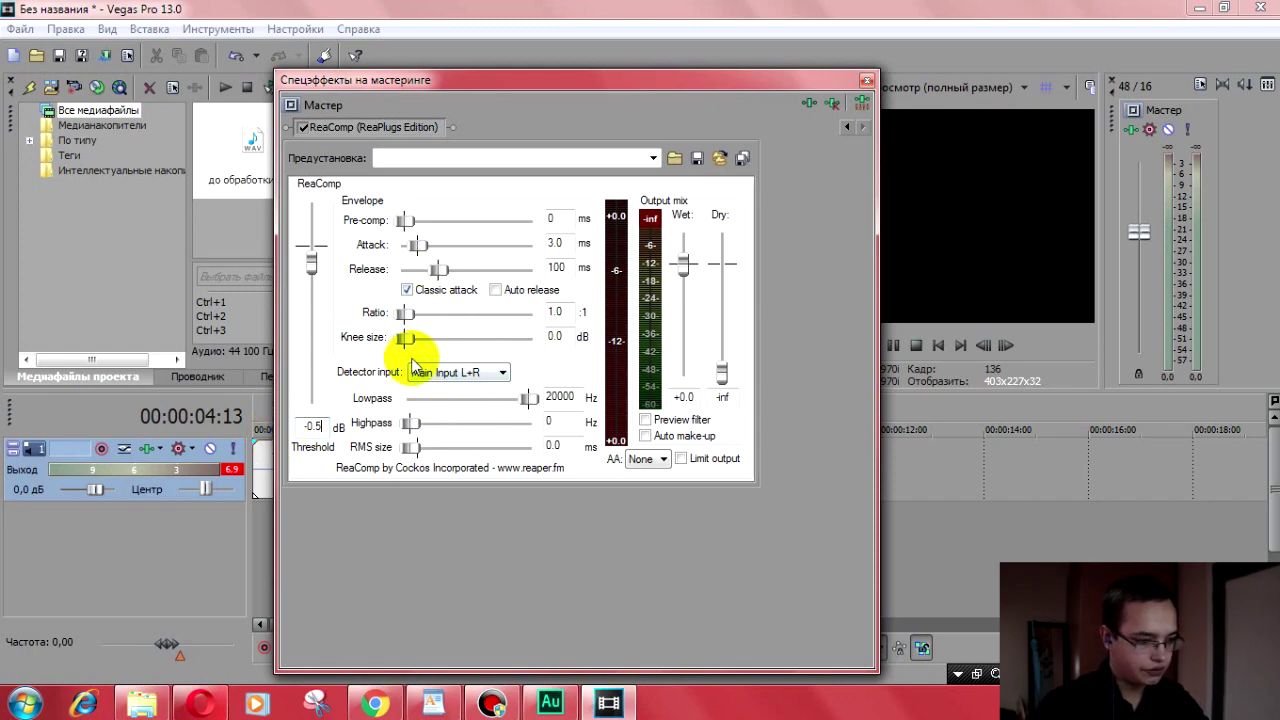
drag(406, 314, 548, 318)
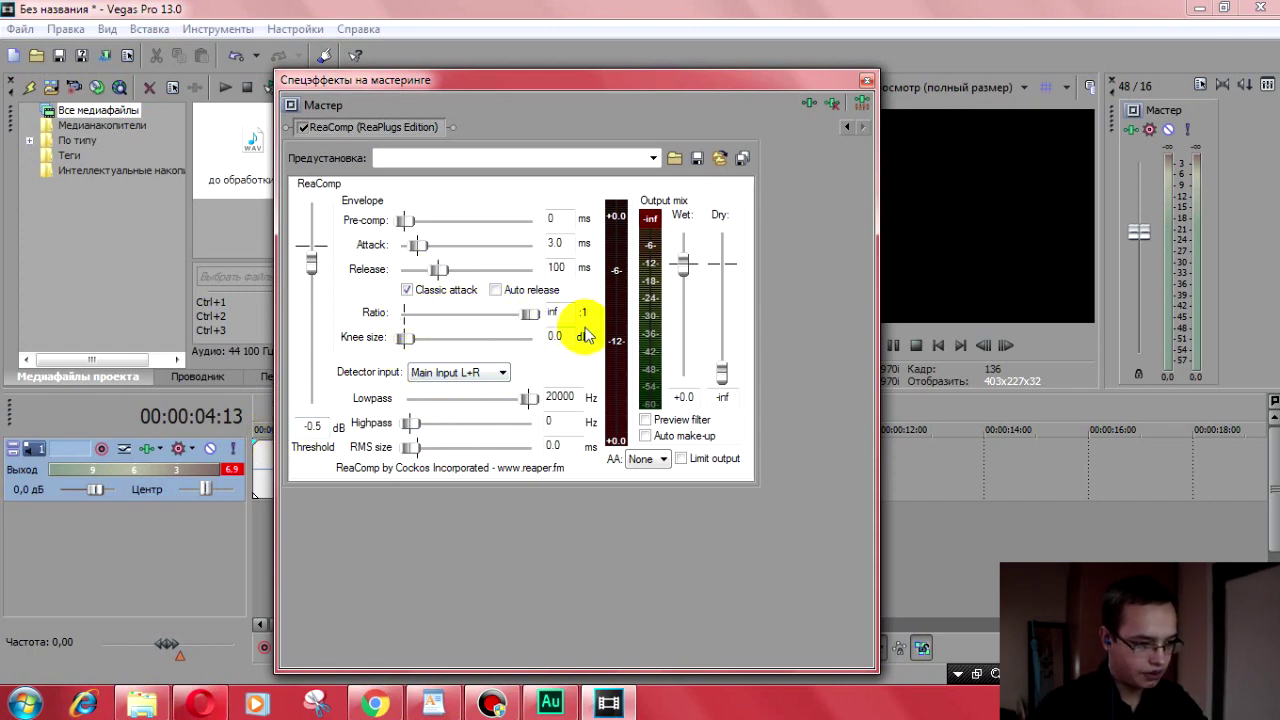
drag(429, 245, 410, 245)
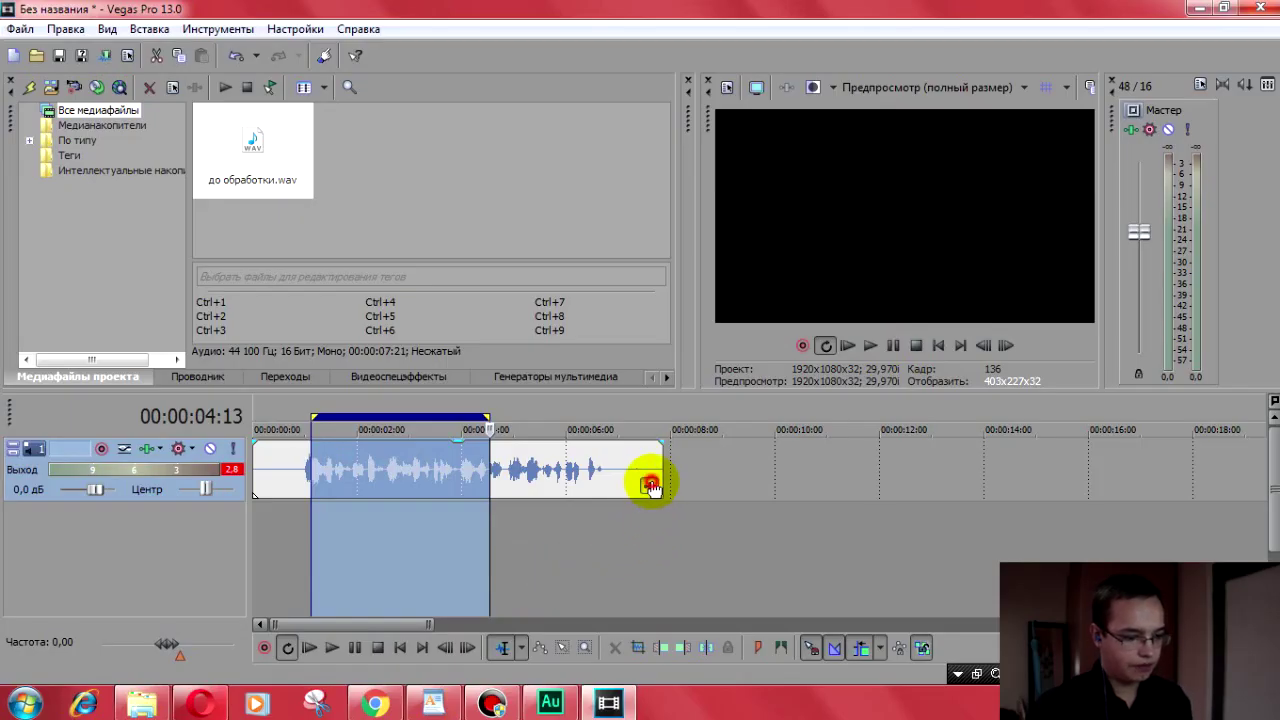
Step: Reopen the clip's effects at ReaFir and select a stretch of background noise before the speech, starting at 00:00:00:05
click(648, 484)
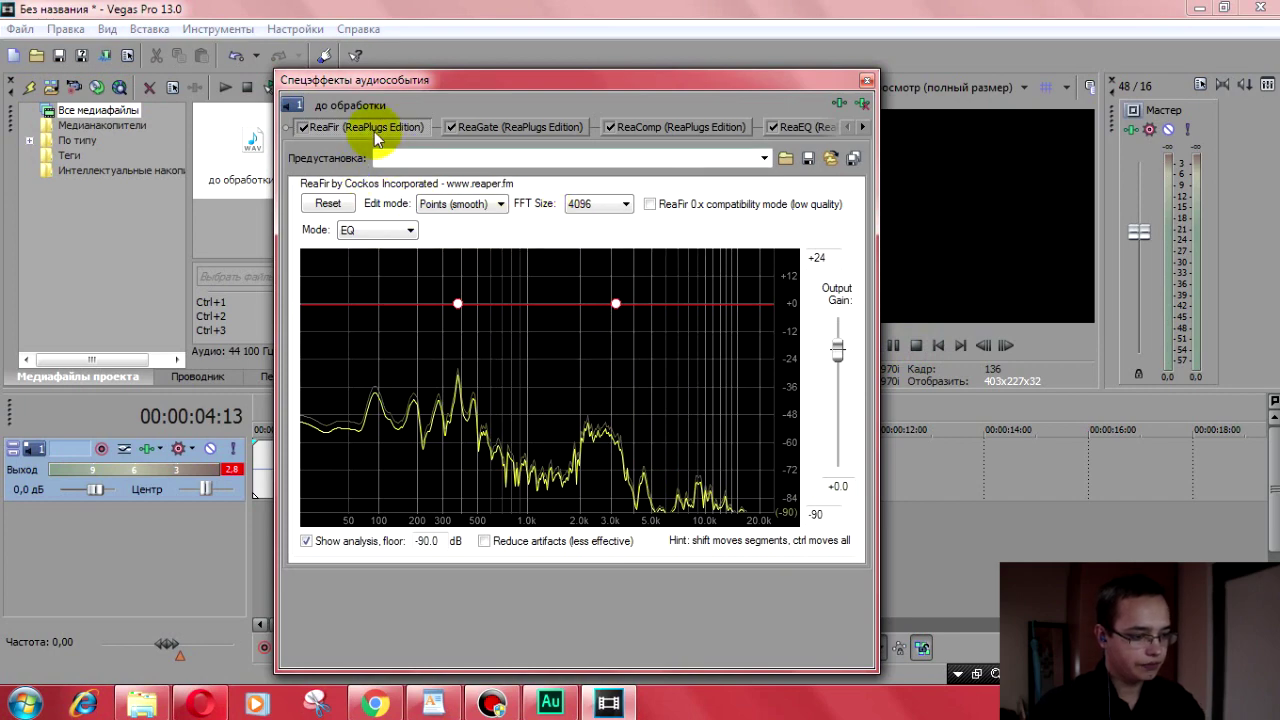
drag(666, 84, 1067, 104)
click(581, 549)
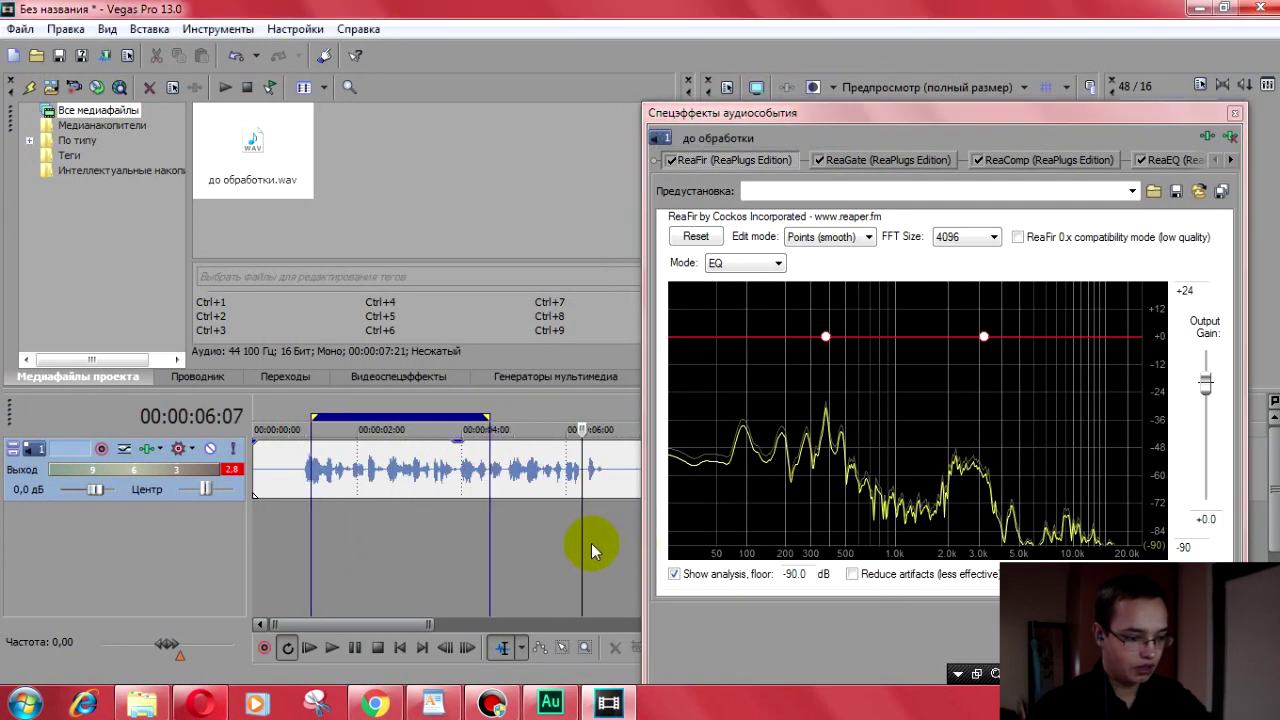
click(429, 531)
scroll(356, 565, up, 5)
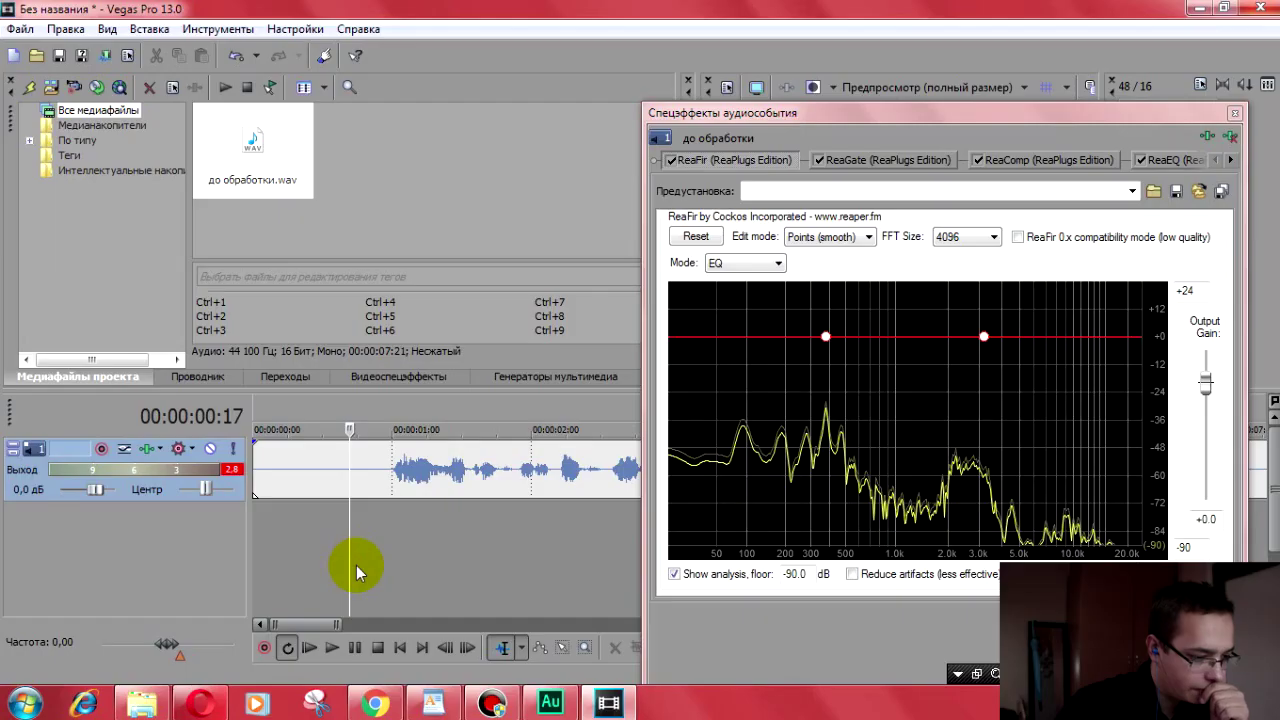
drag(358, 565, 286, 571)
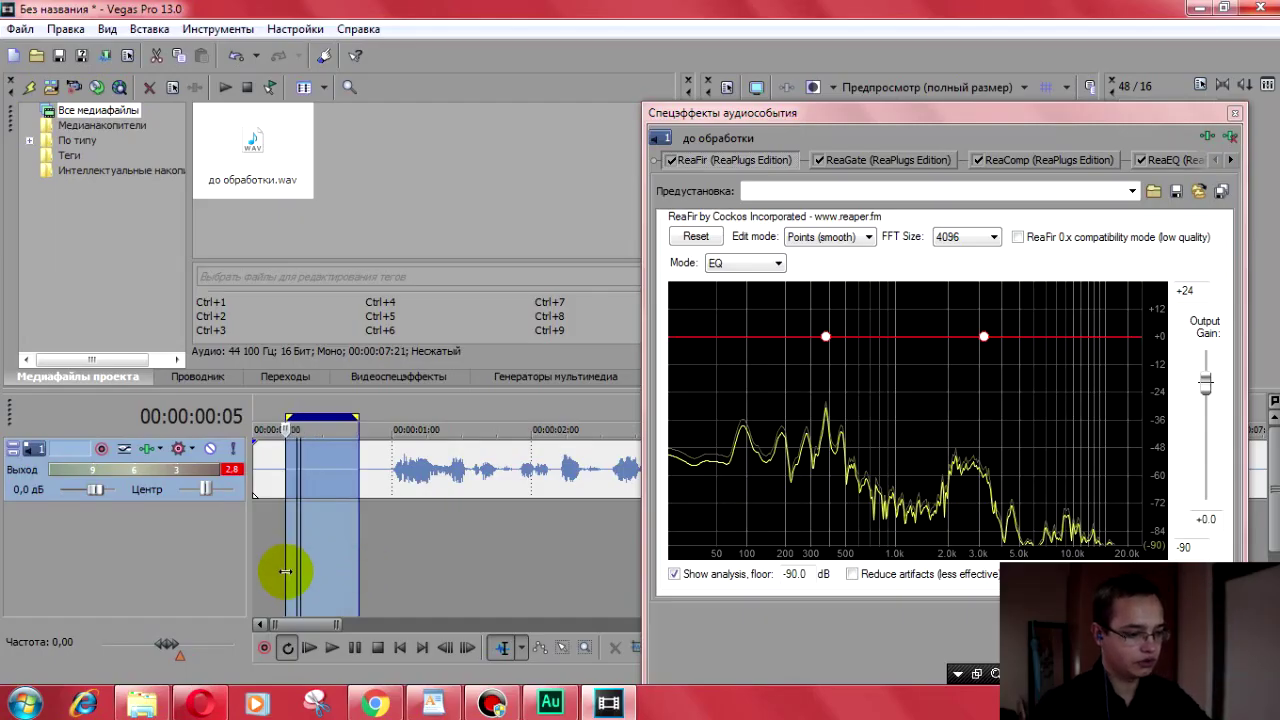
Step: Play the noise selection in a loop, shorten it and shift it to start at 00:00:00:15, and stop playback
click(310, 648)
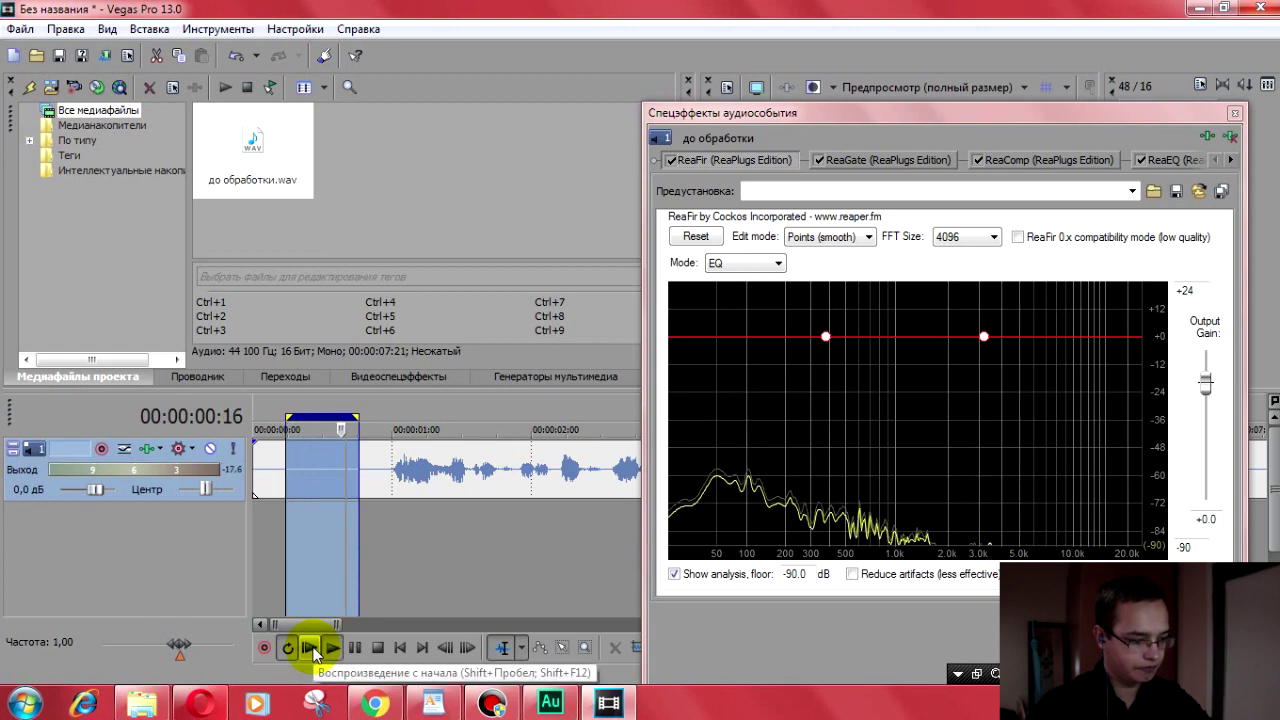
mouse_move(292, 479)
mouse_down()
mouse_move(278, 462)
mouse_move(317, 480)
mouse_up()
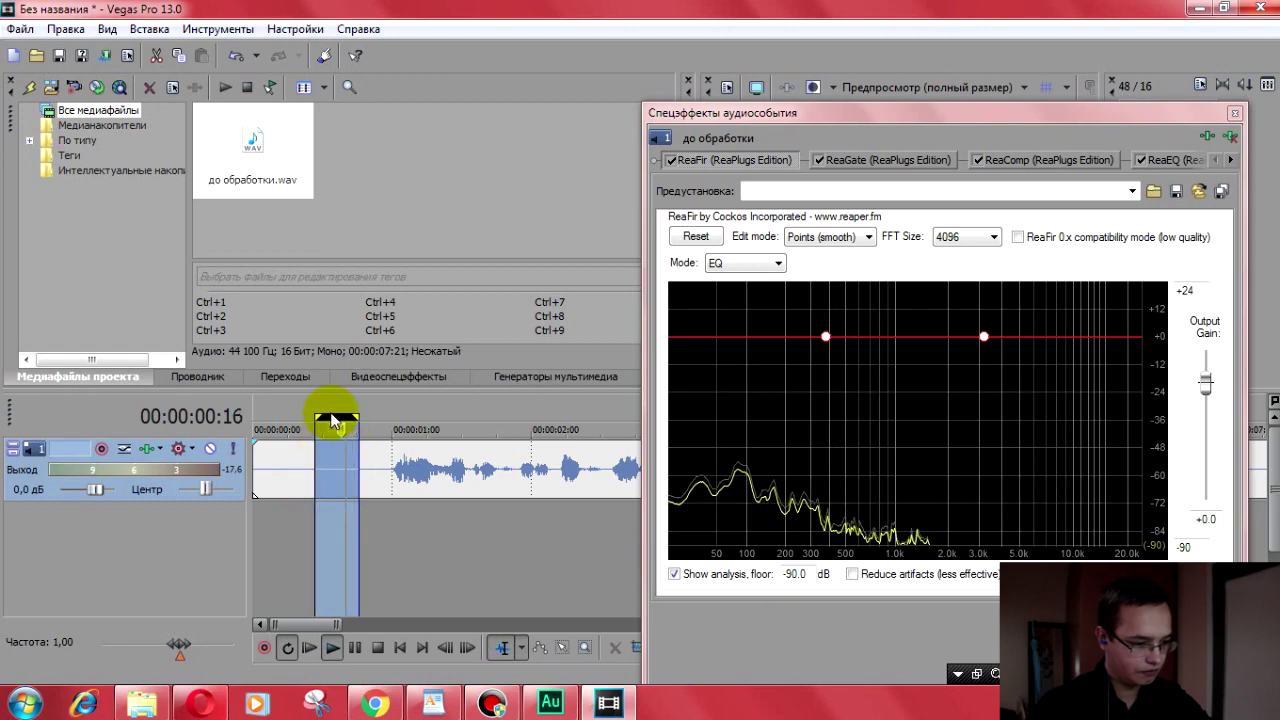
mouse_move(337, 418)
mouse_down()
mouse_move(306, 420)
mouse_move(360, 425)
mouse_up()
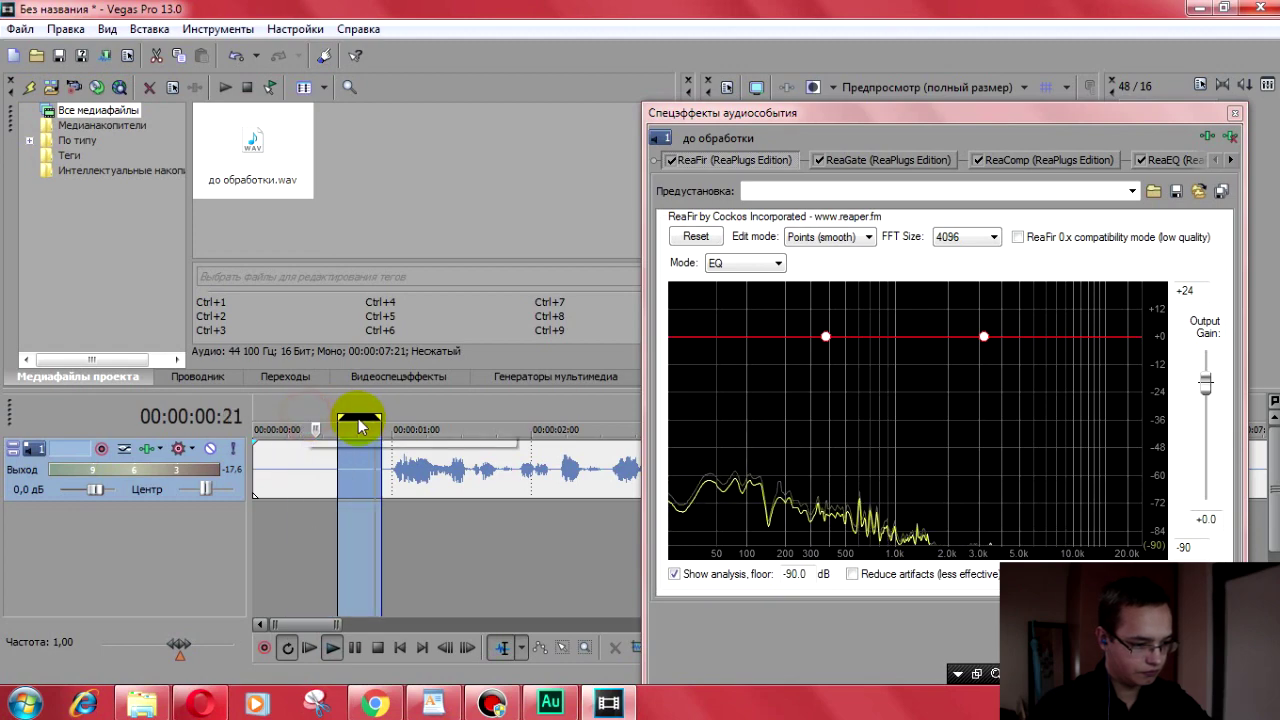
click(355, 648)
click(377, 648)
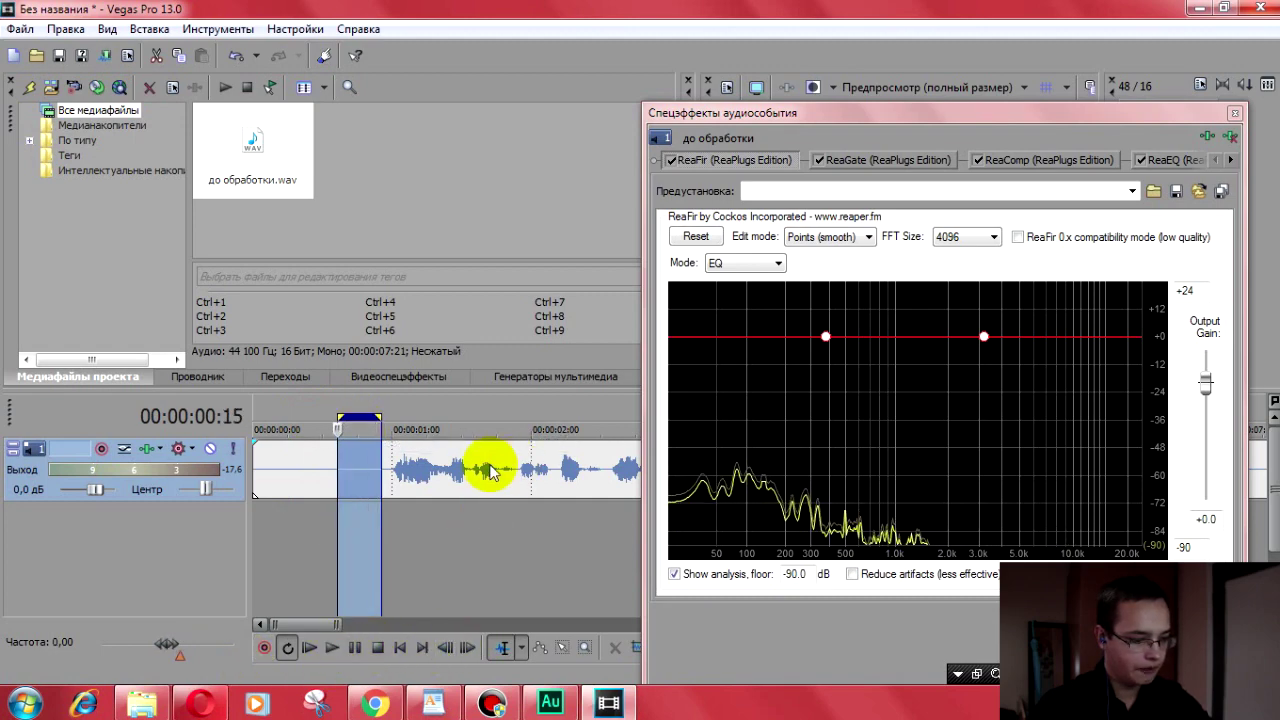
Step: Switch ReaFir to Subtract mode with automatic noise profile building and play the noise selection to capture the profile
click(766, 263)
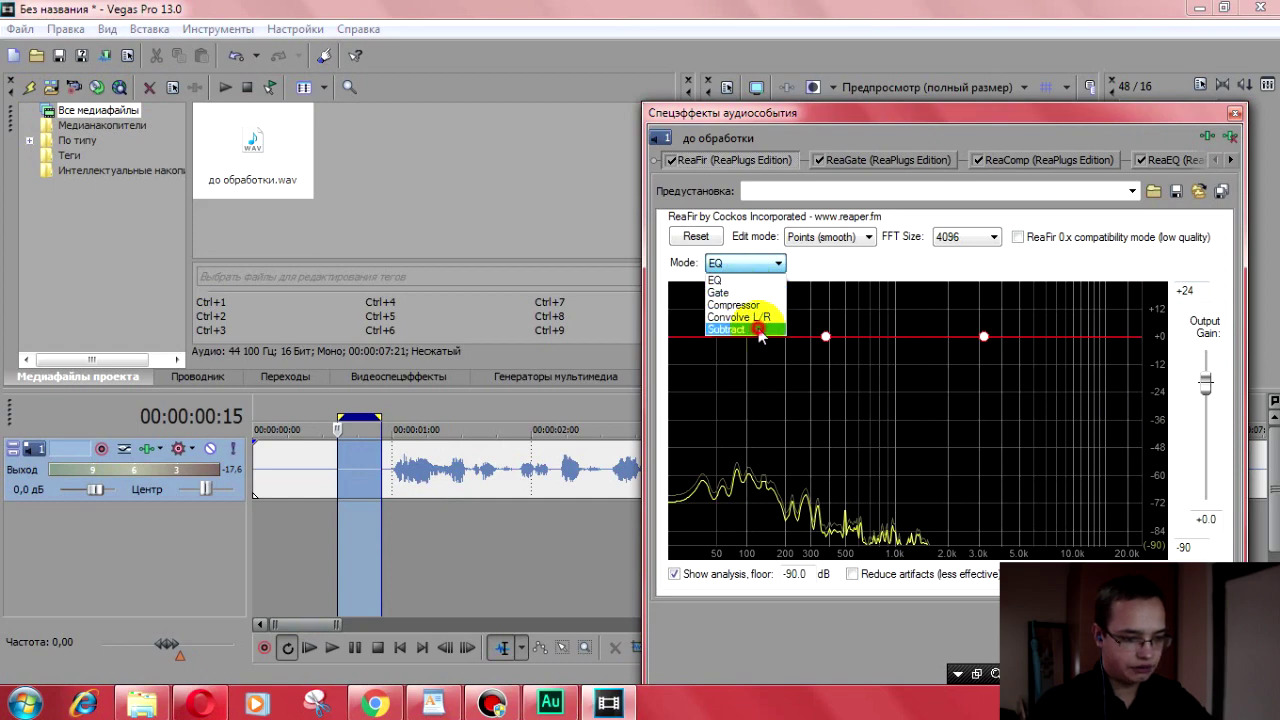
click(758, 328)
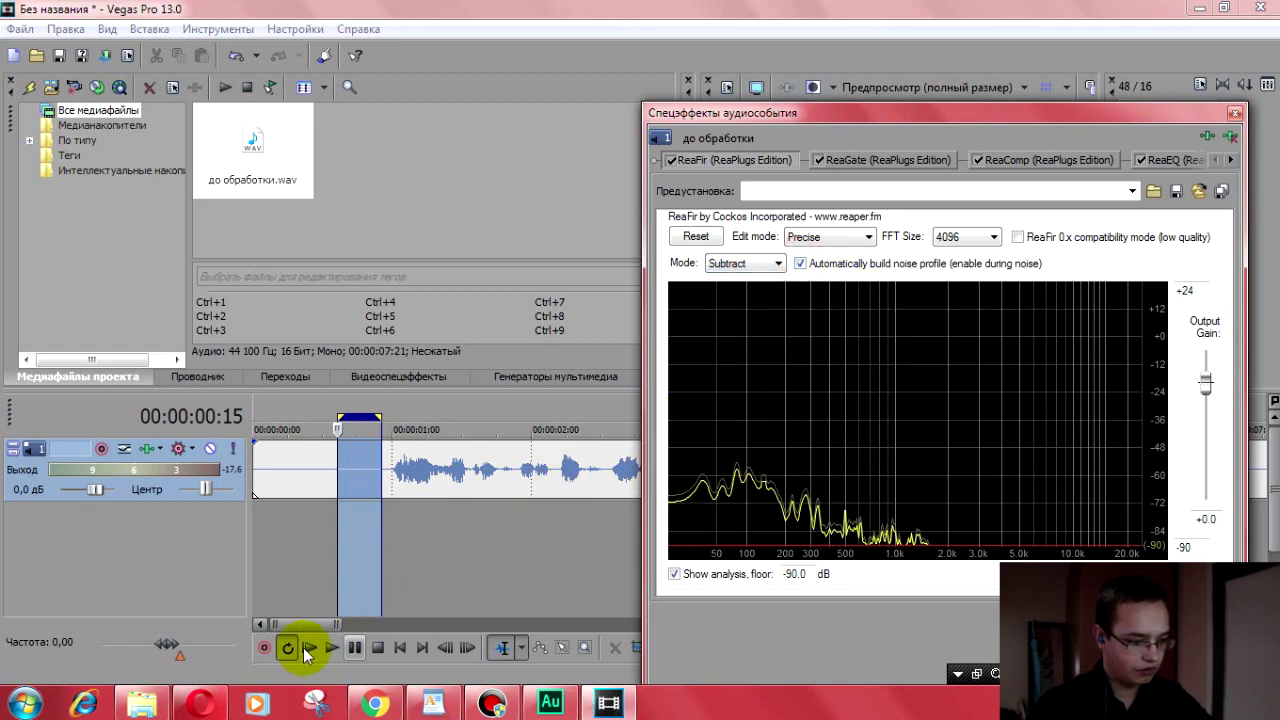
click(331, 647)
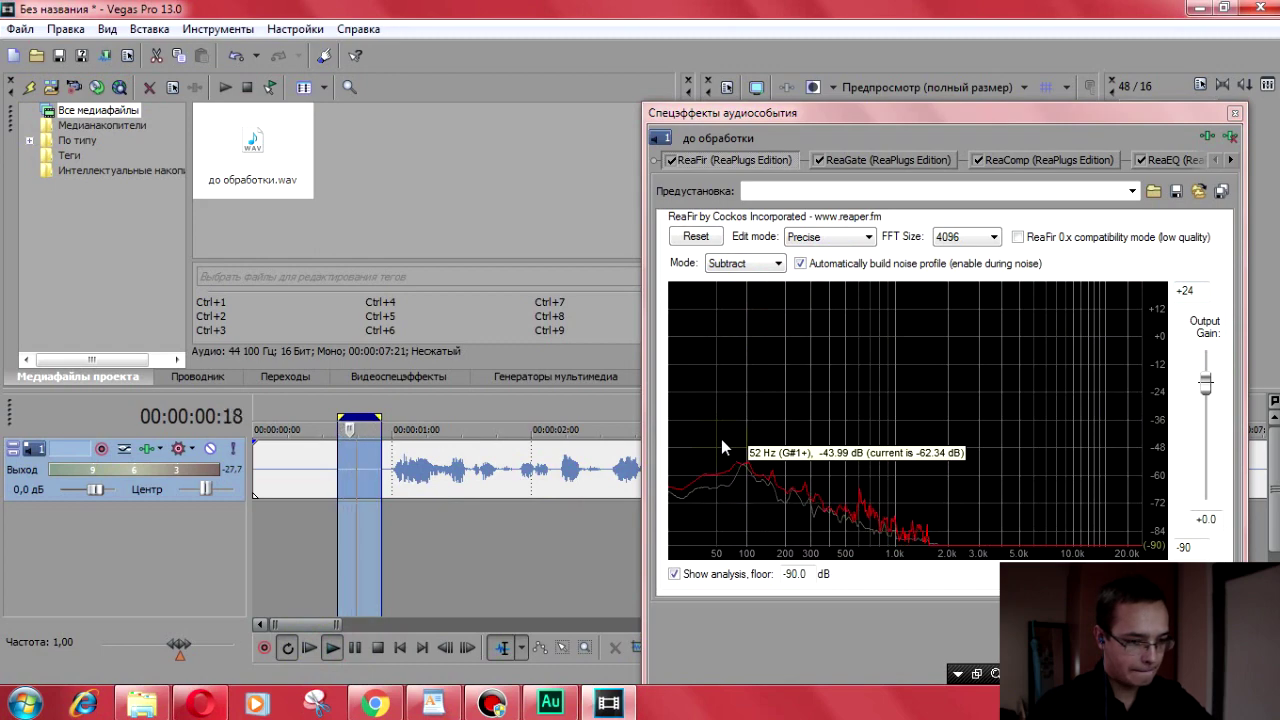
Step: Turn off ReaFir's automatic noise profile building, play the speech from its start with the subtraction applied, and stop playback
click(800, 263)
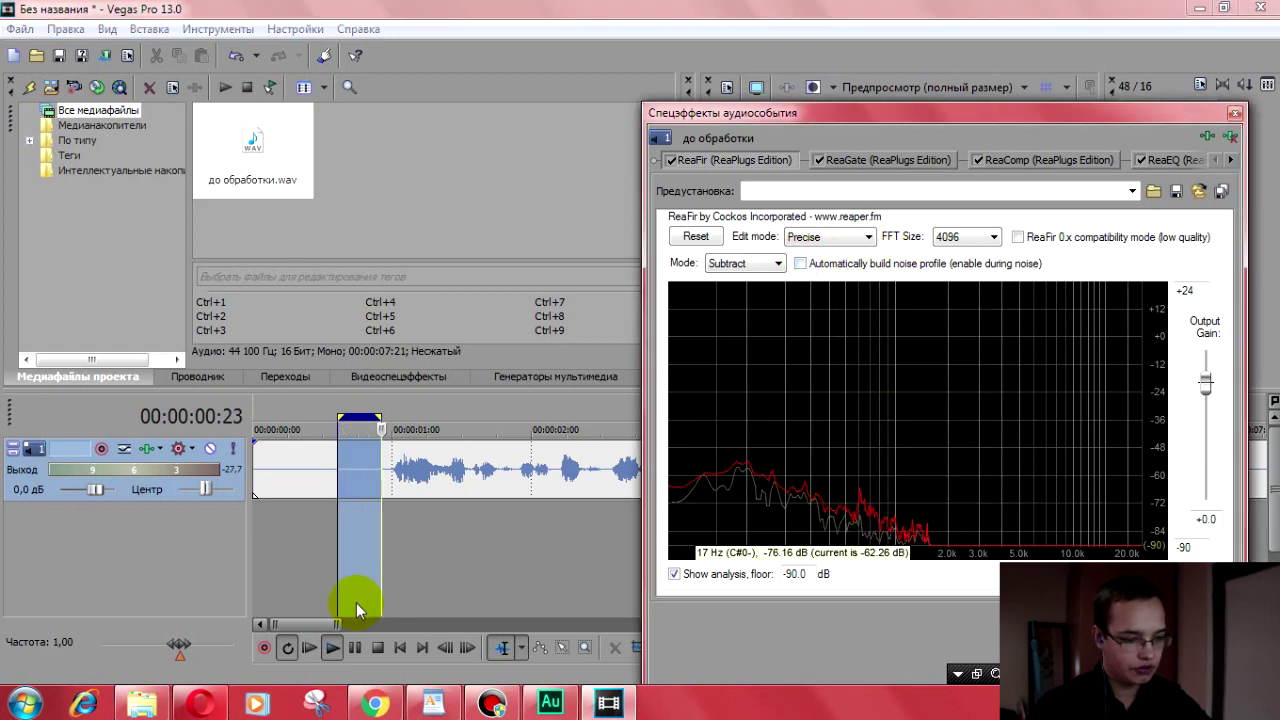
drag(891, 112, 916, 188)
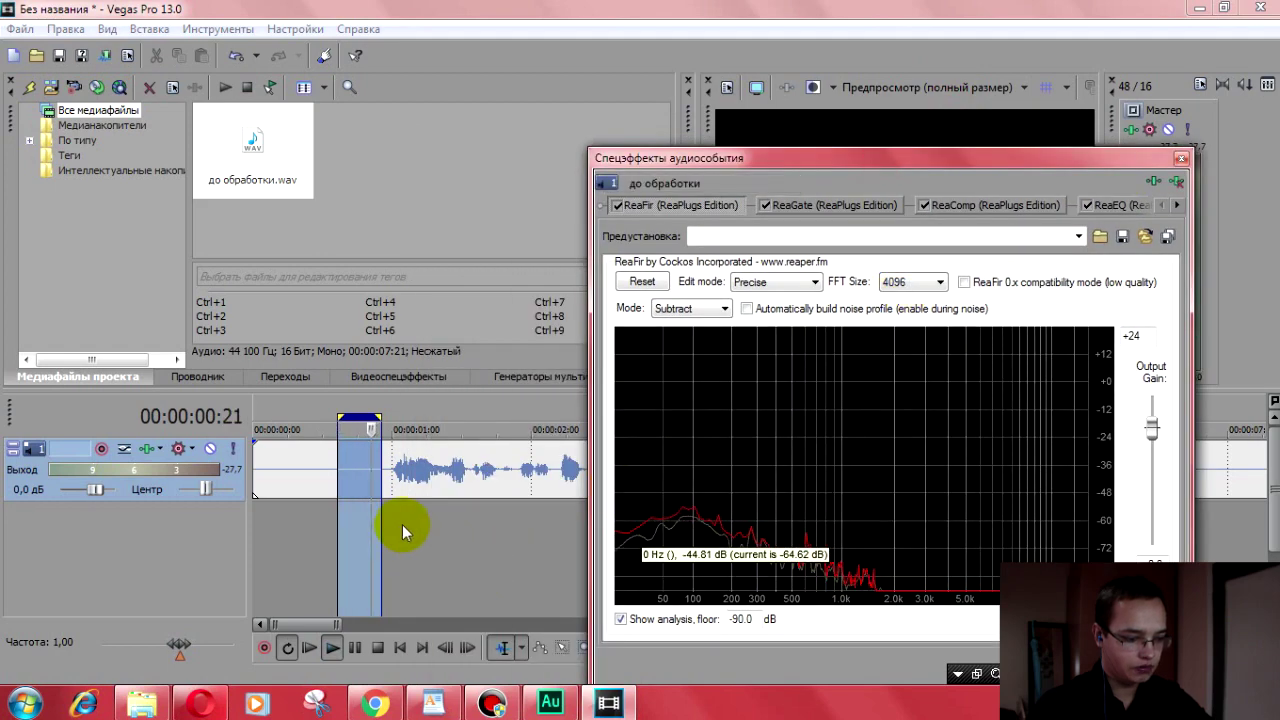
click(402, 524)
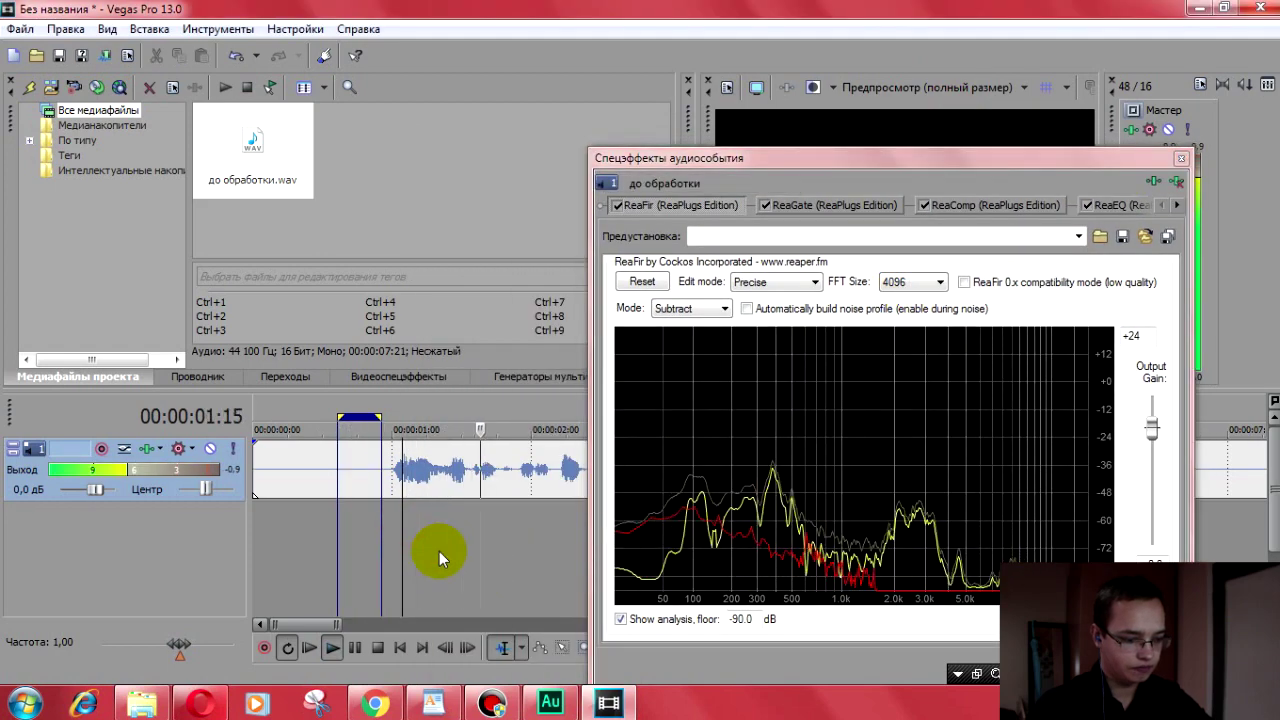
scroll(461, 538, down, 3)
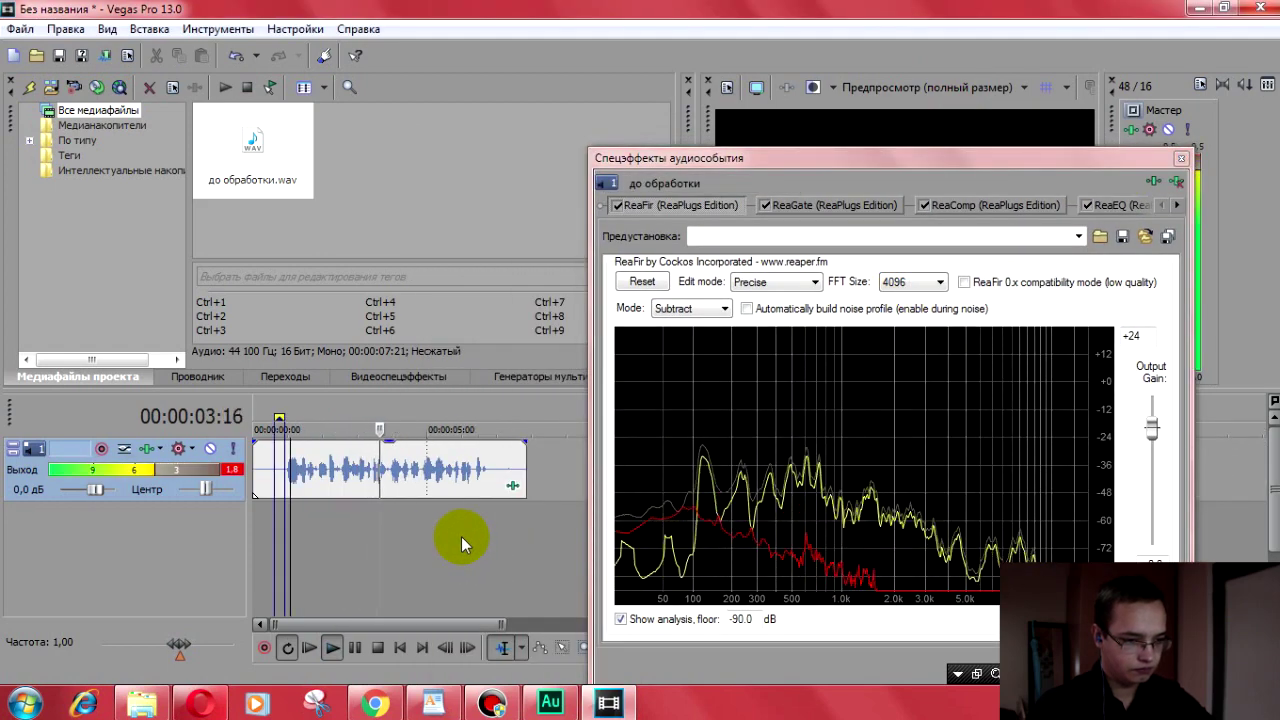
click(916, 158)
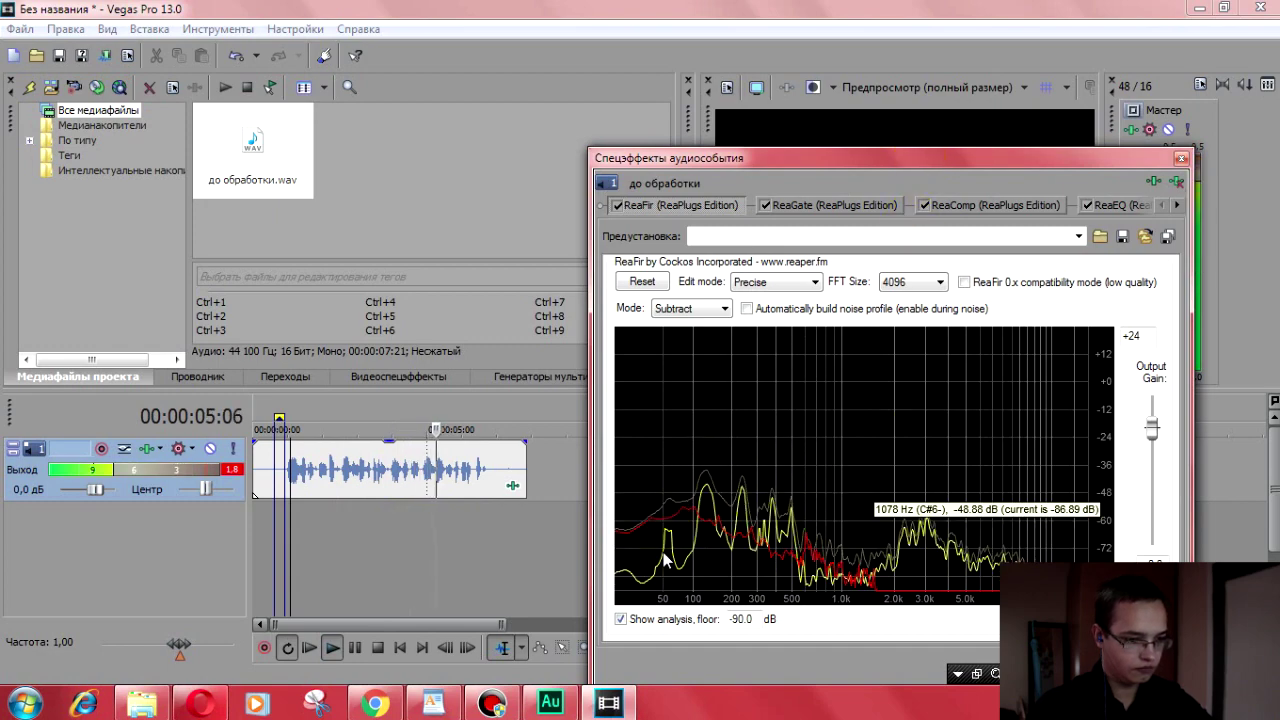
click(385, 651)
Step: Show the ReaGate settings, select a stretch of speech ending at 00:00:05:23 and play it in a loop
drag(819, 174, 606, 179)
click(563, 184)
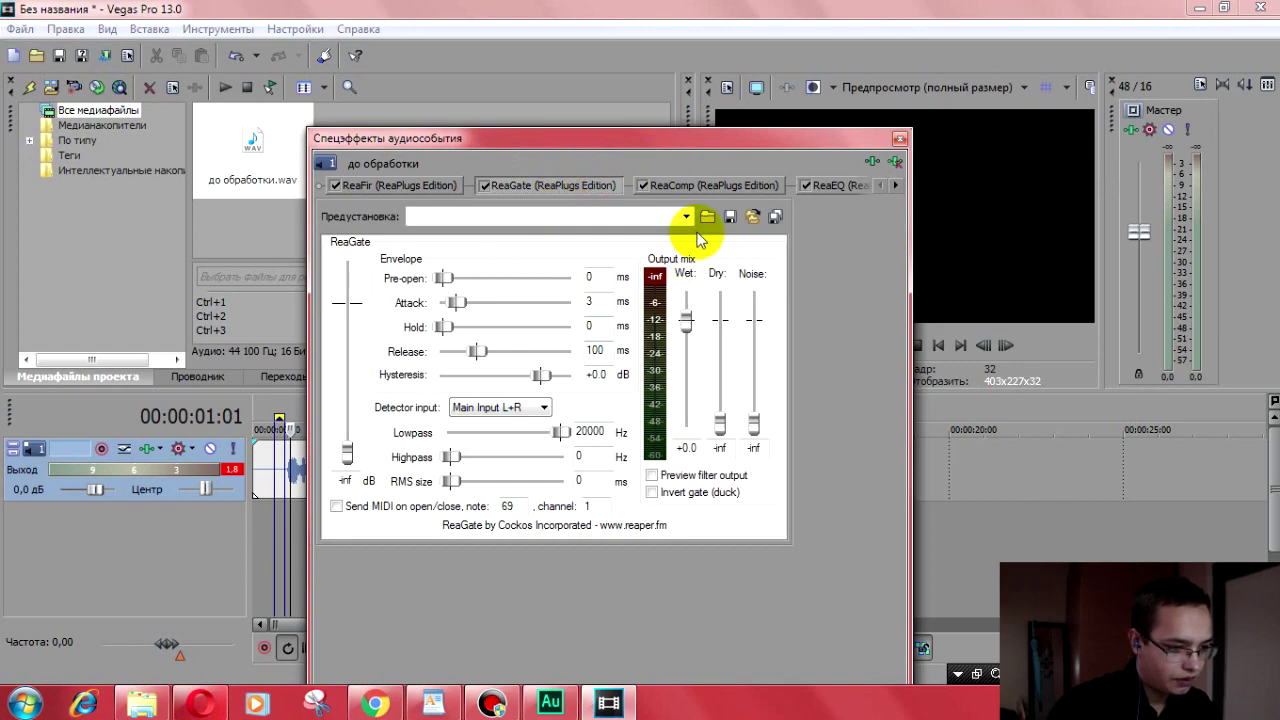
drag(727, 142, 514, 142)
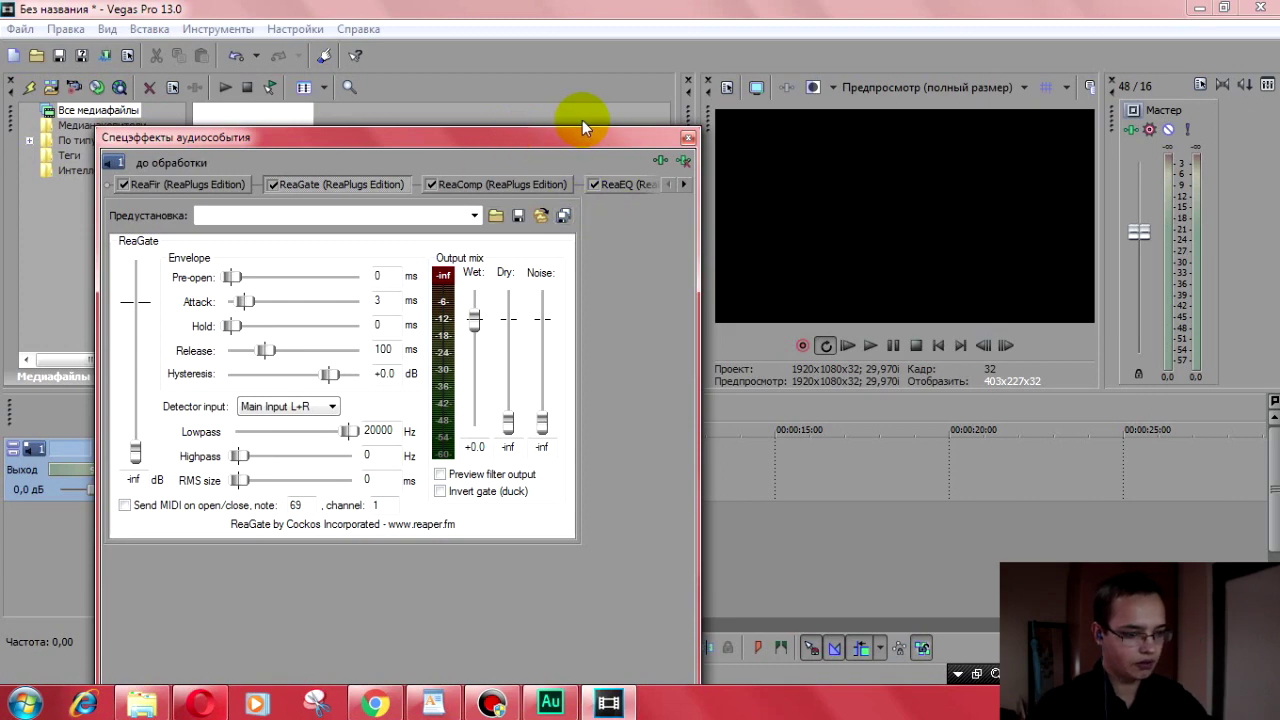
drag(573, 140, 1082, 140)
click(356, 532)
drag(356, 532, 471, 532)
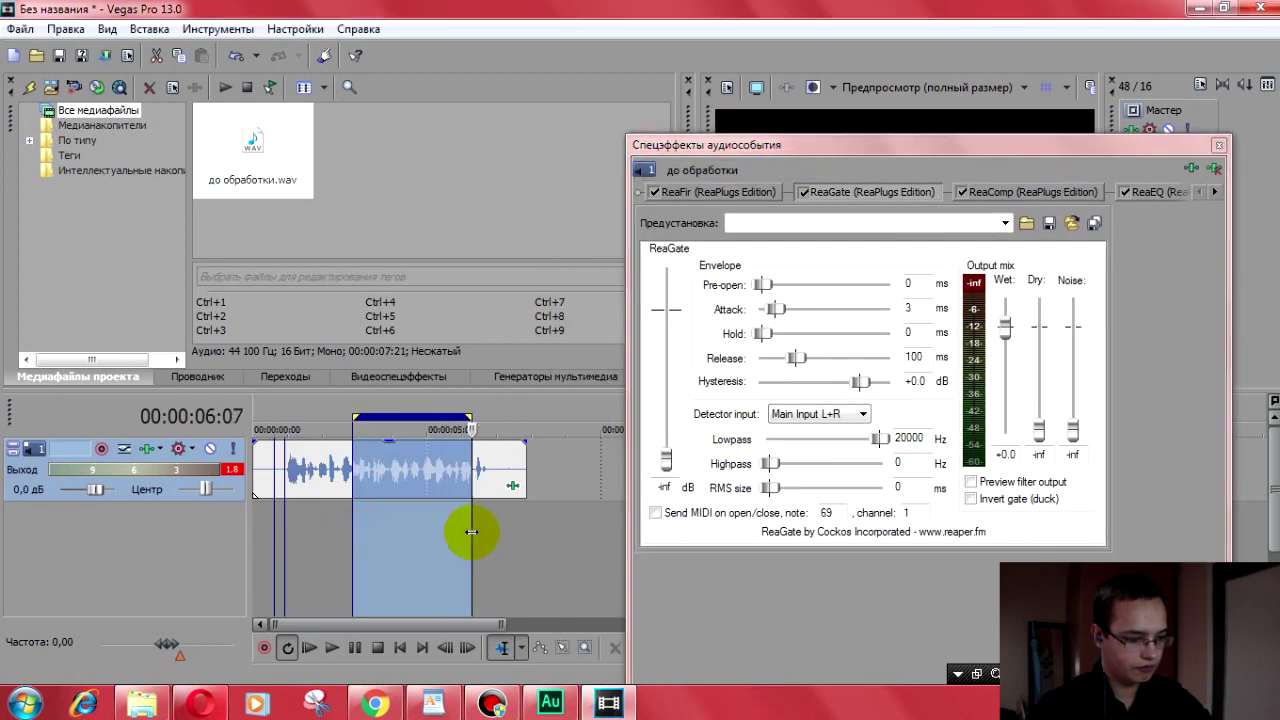
click(331, 647)
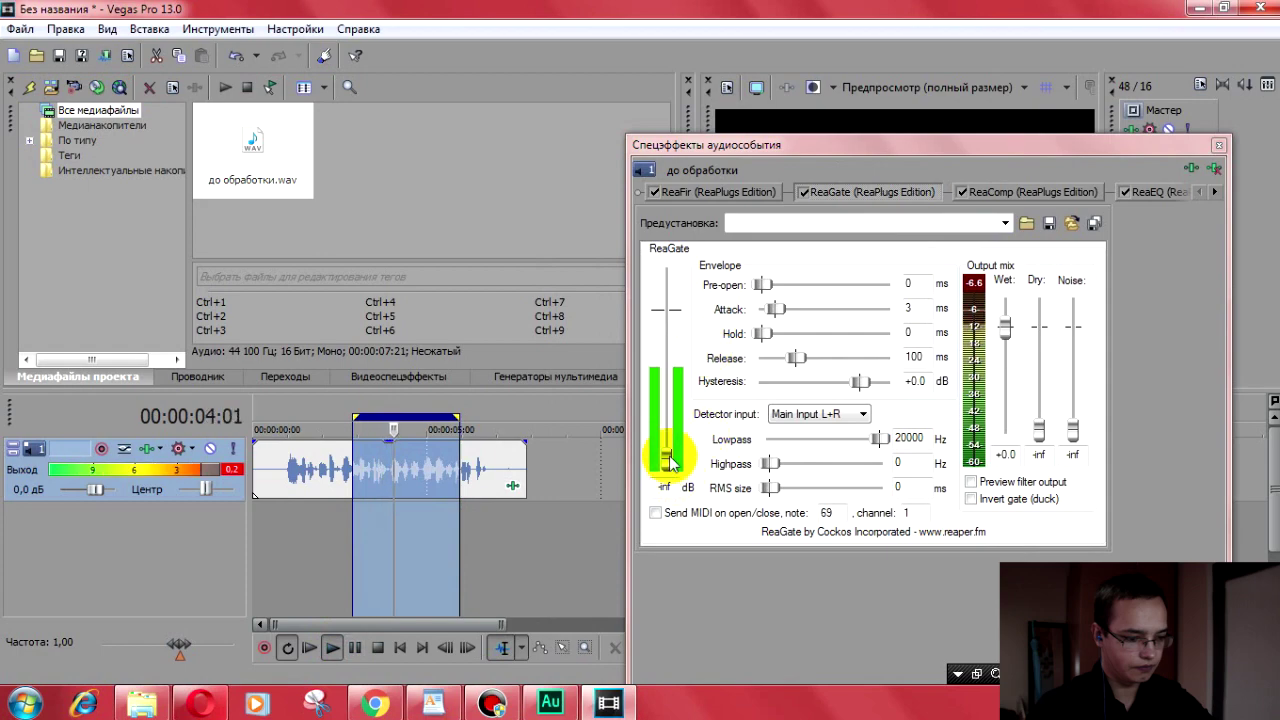
Step: Set ReaGate's threshold to -27.2 dB, replay the selection to check the gating, and stop playback
drag(665, 460, 672, 403)
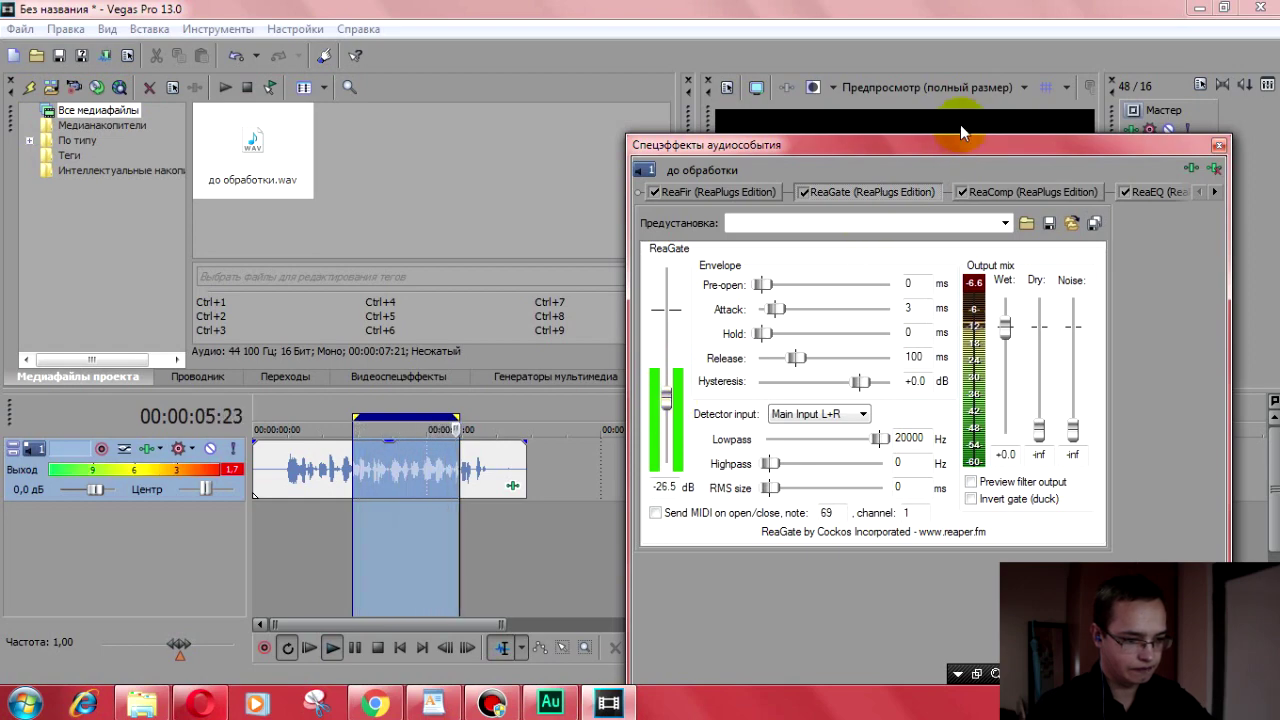
drag(955, 142, 956, 174)
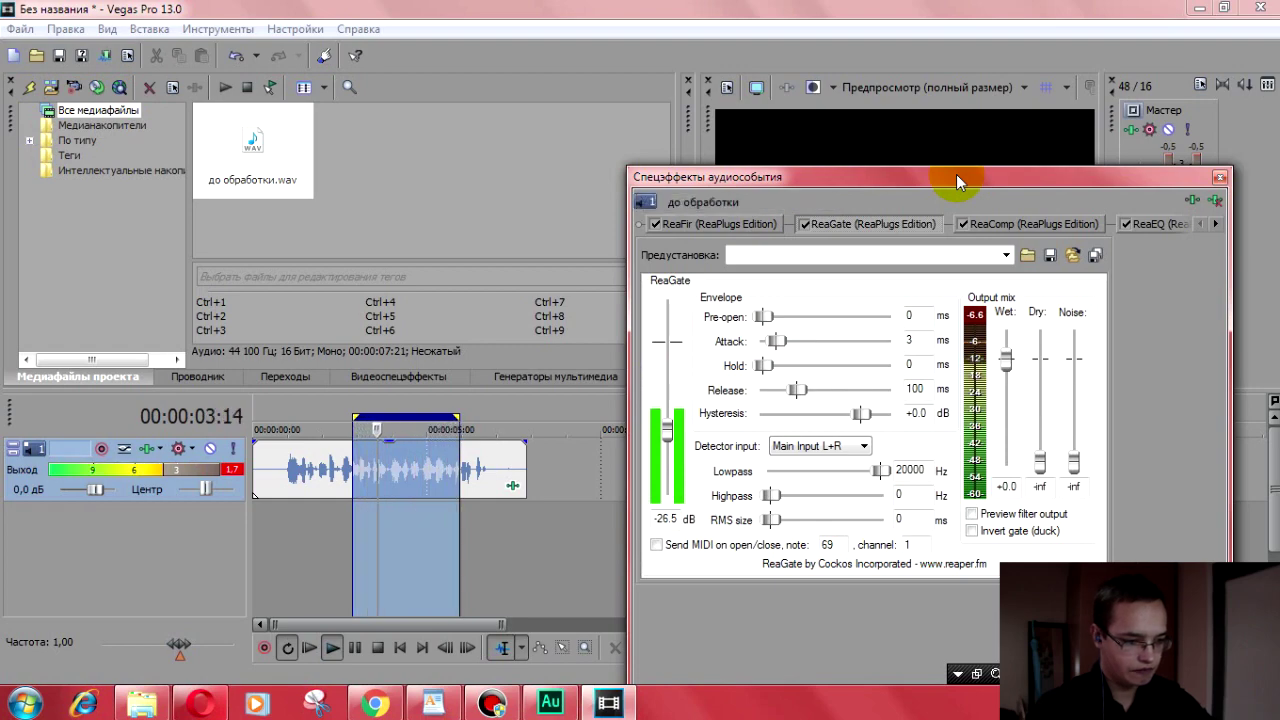
drag(667, 428, 667, 433)
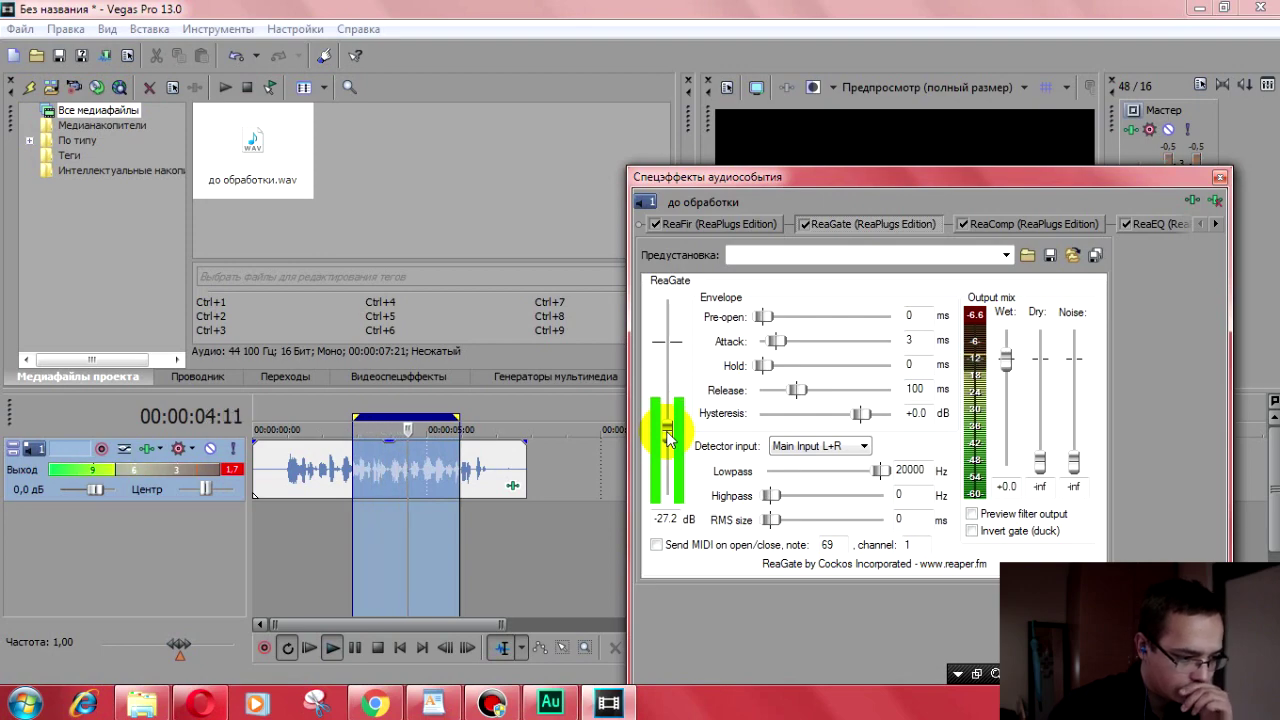
click(378, 649)
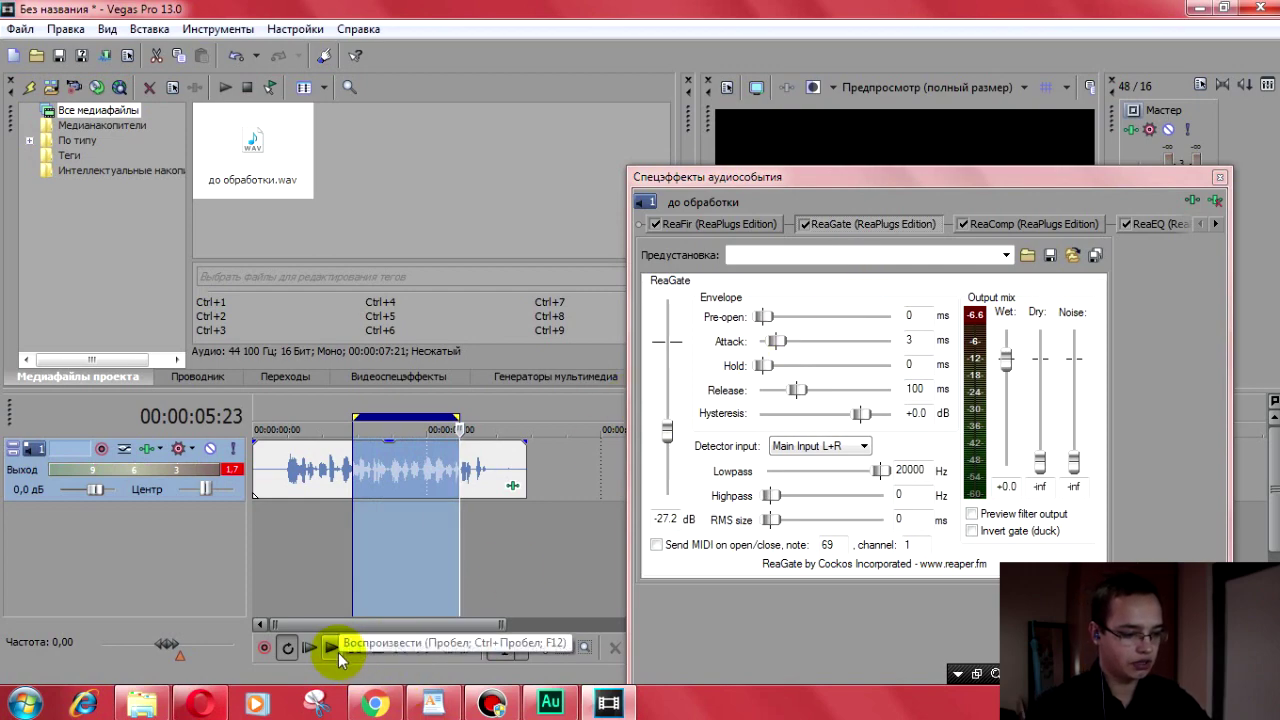
click(338, 651)
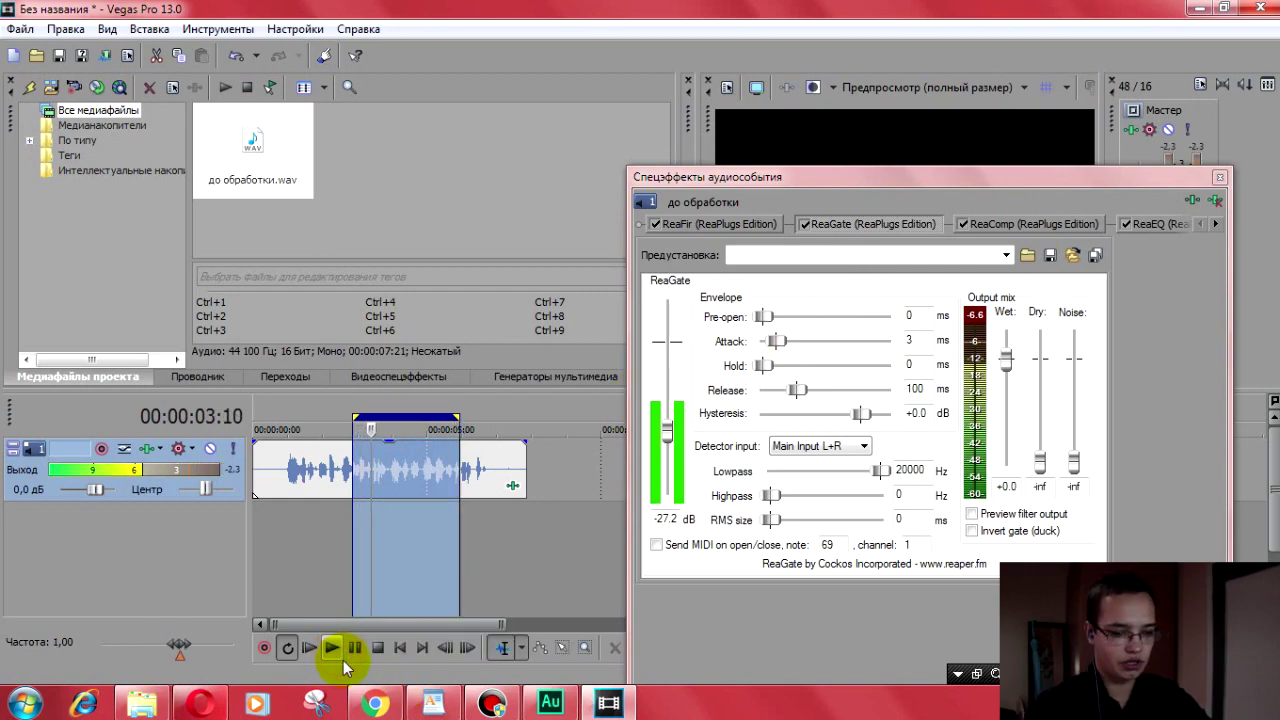
click(377, 650)
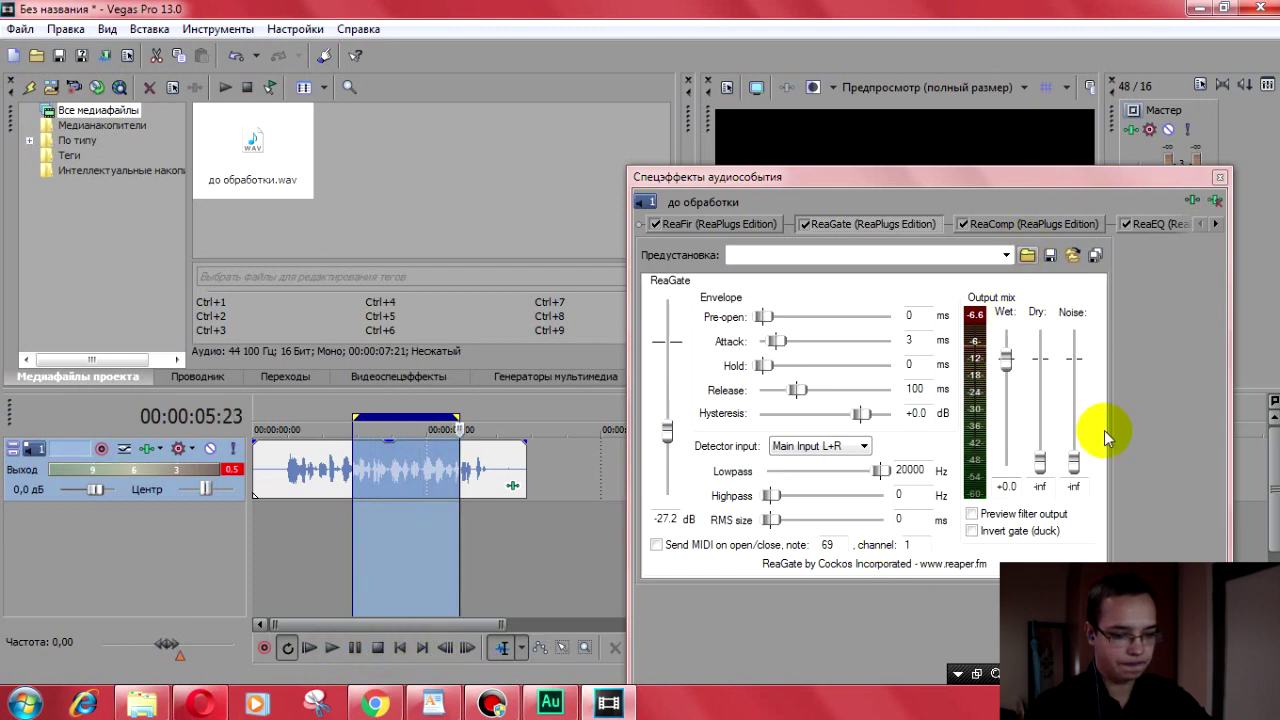
Step: Raise ReaGate's dry output to -20.6 dB and move the playback position to the start of the speech
drag(1040, 462, 1045, 446)
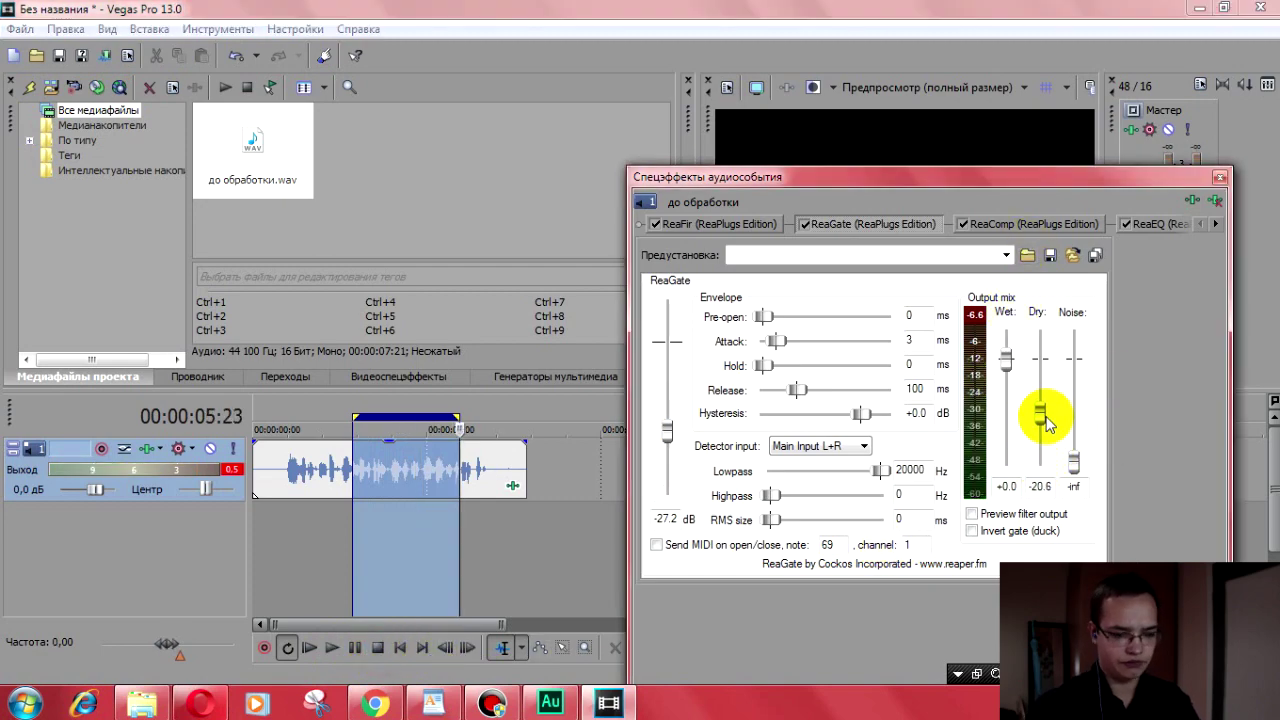
mouse_move(1048, 424)
mouse_down()
mouse_move(1066, 409)
mouse_move(1073, 425)
mouse_up()
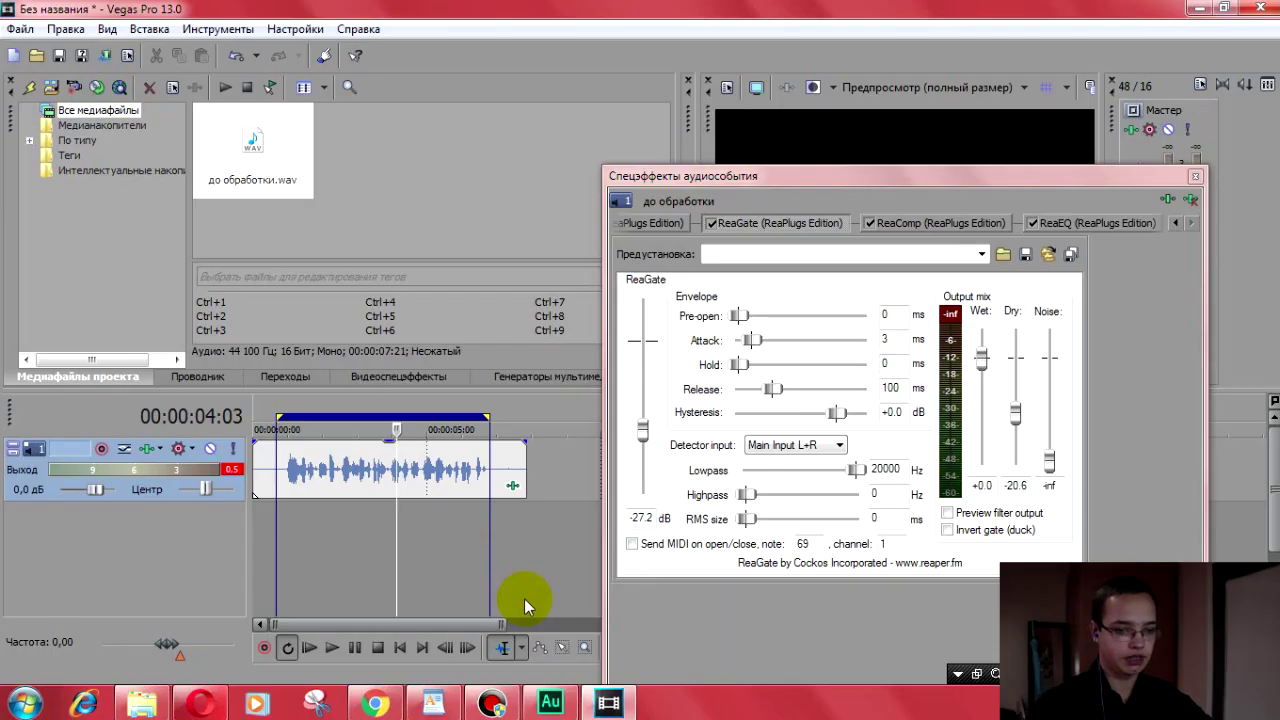
click(275, 537)
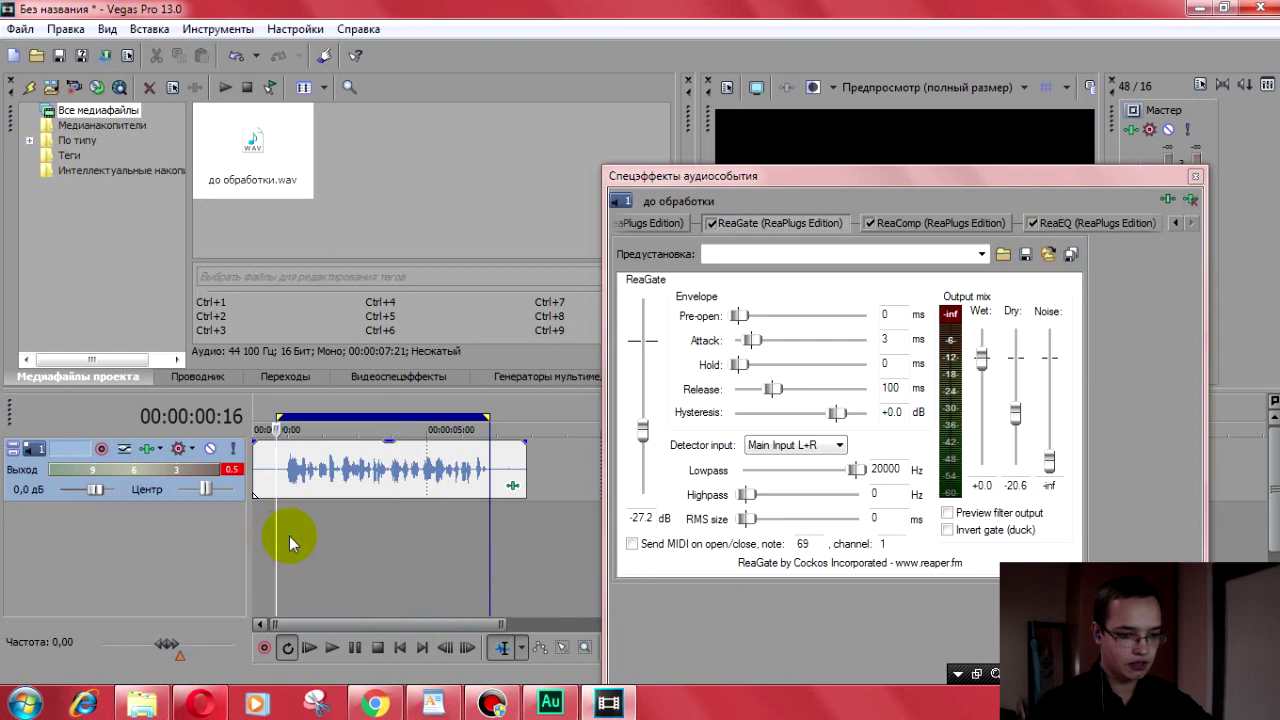
key(space)
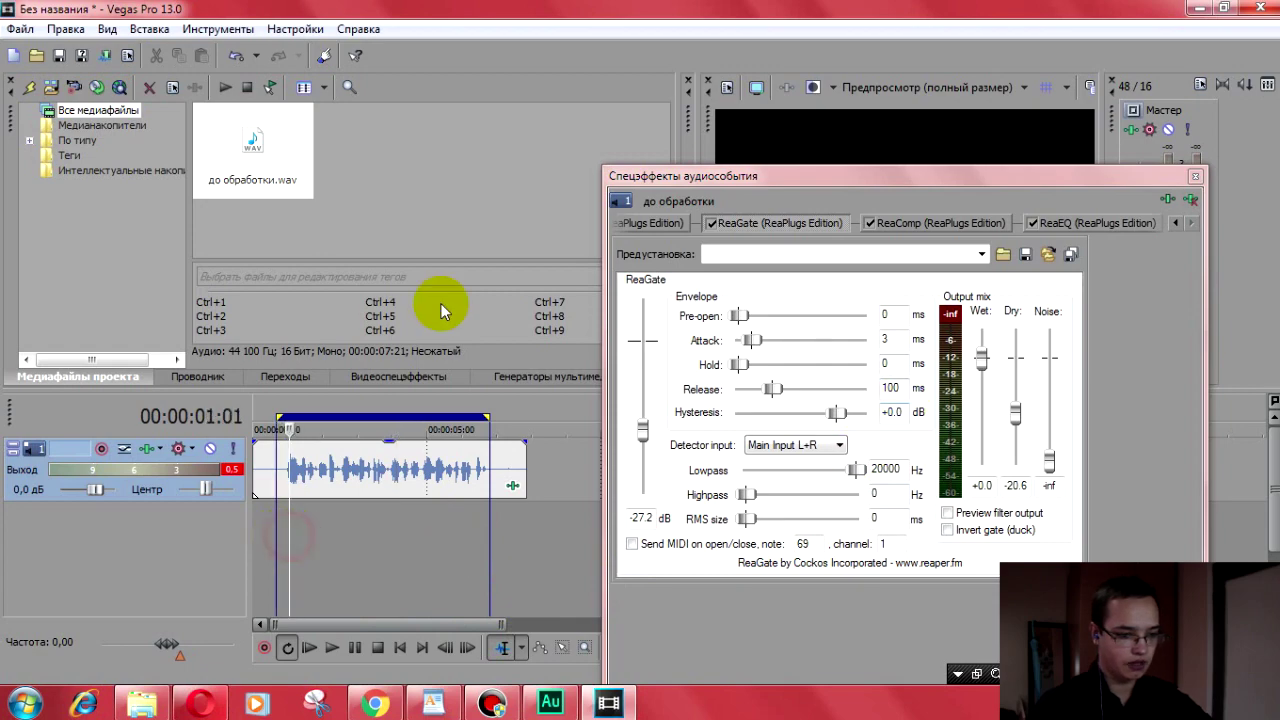
Step: Show ReaEQ, loop a mid-speech stretch ending at 00:00:04:09, and cut band 2 by about 3 dB just above 300 Hz
click(1086, 224)
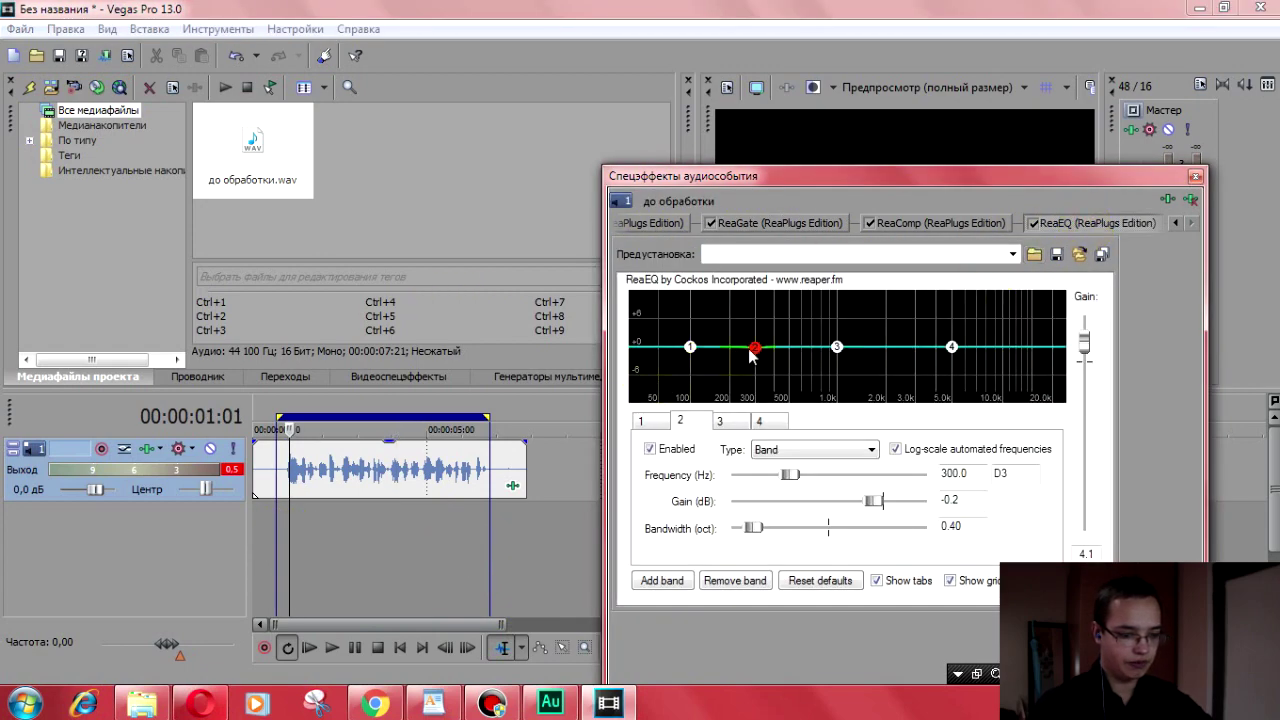
click(943, 525)
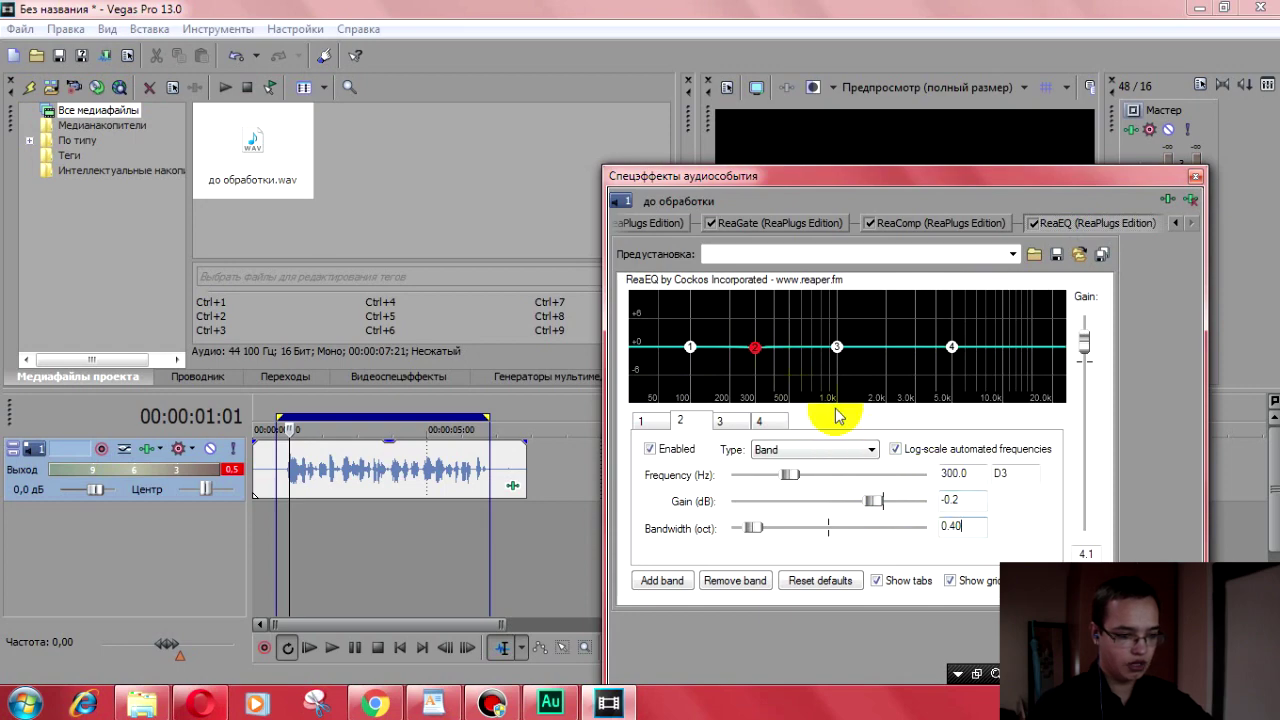
drag(321, 543, 404, 578)
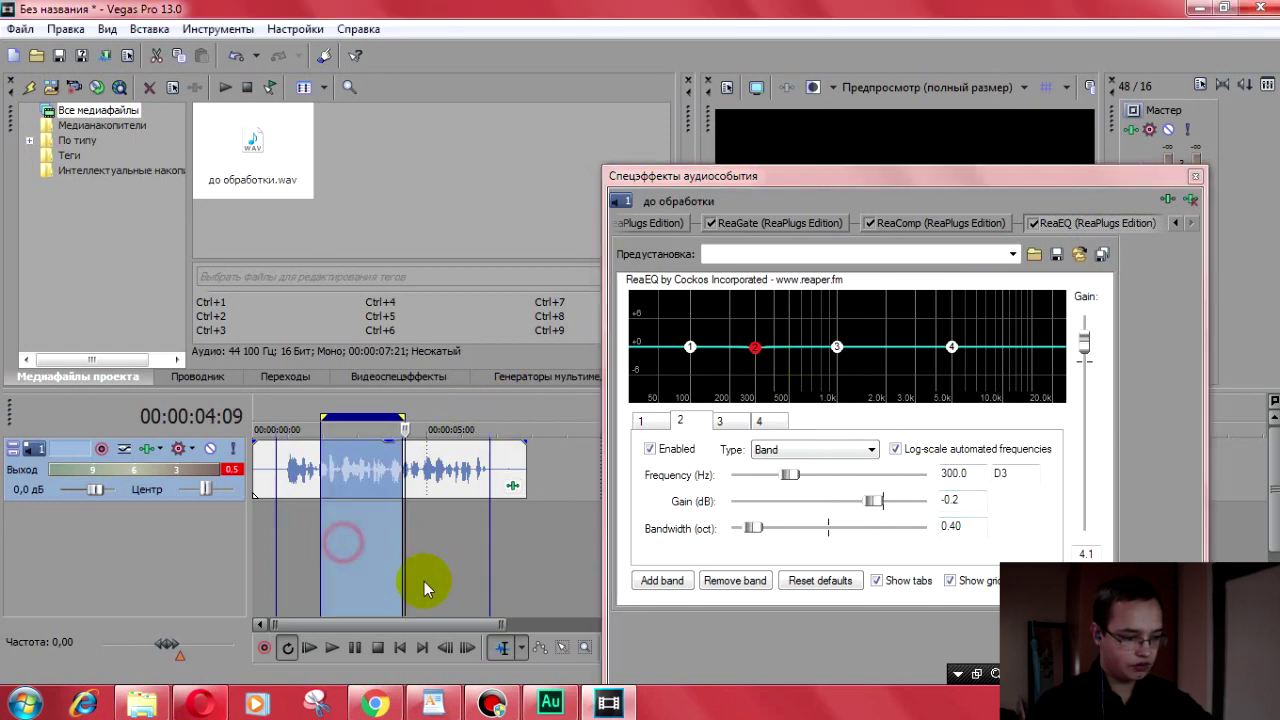
click(332, 648)
drag(755, 347, 835, 344)
Step: Set ReaEQ band 3's bandwidth to 0.4 octaves and lower it to -3.0 dB at about 1027 Hz
drag(960, 526, 947, 527)
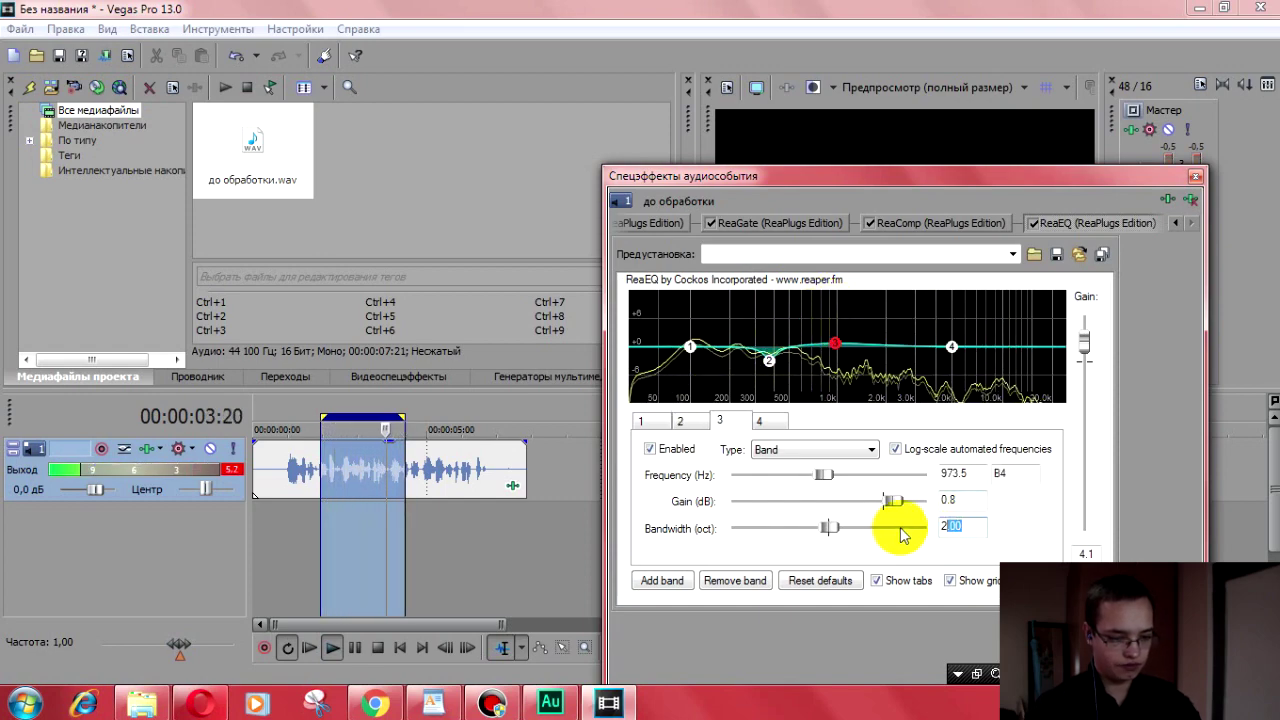
text(0)
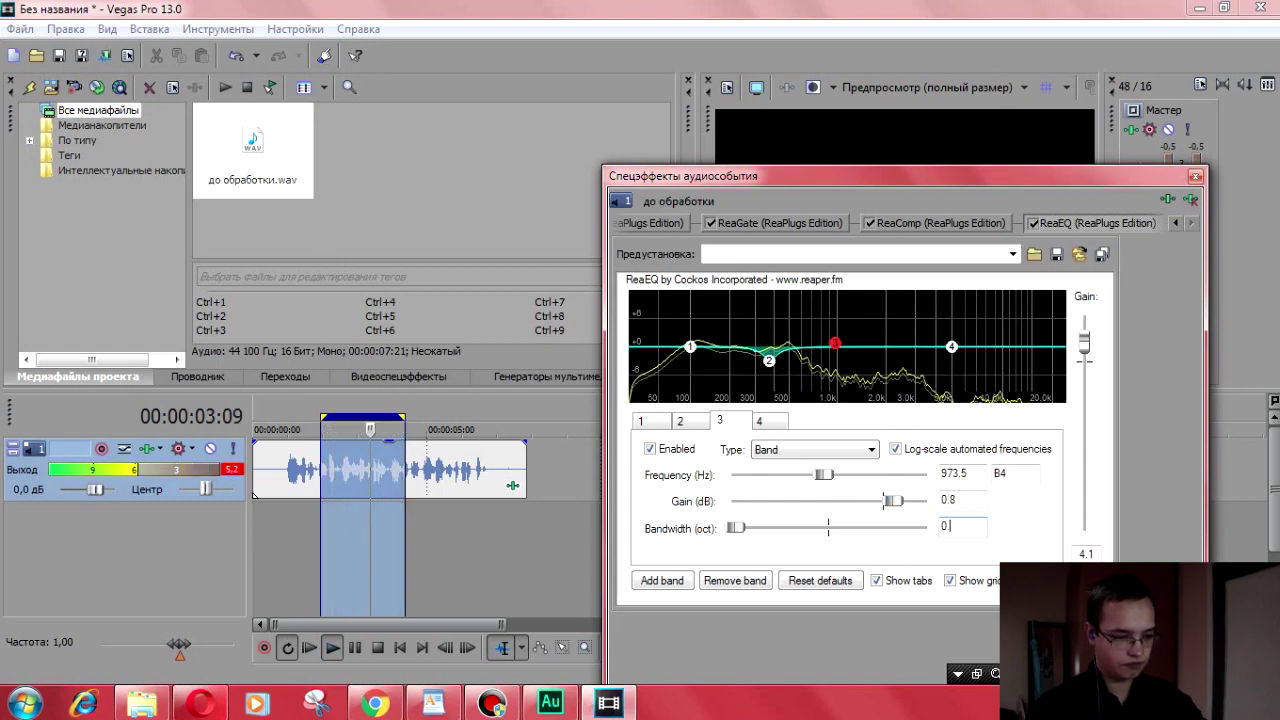
text(.4)
key(Return)
drag(834, 344, 845, 372)
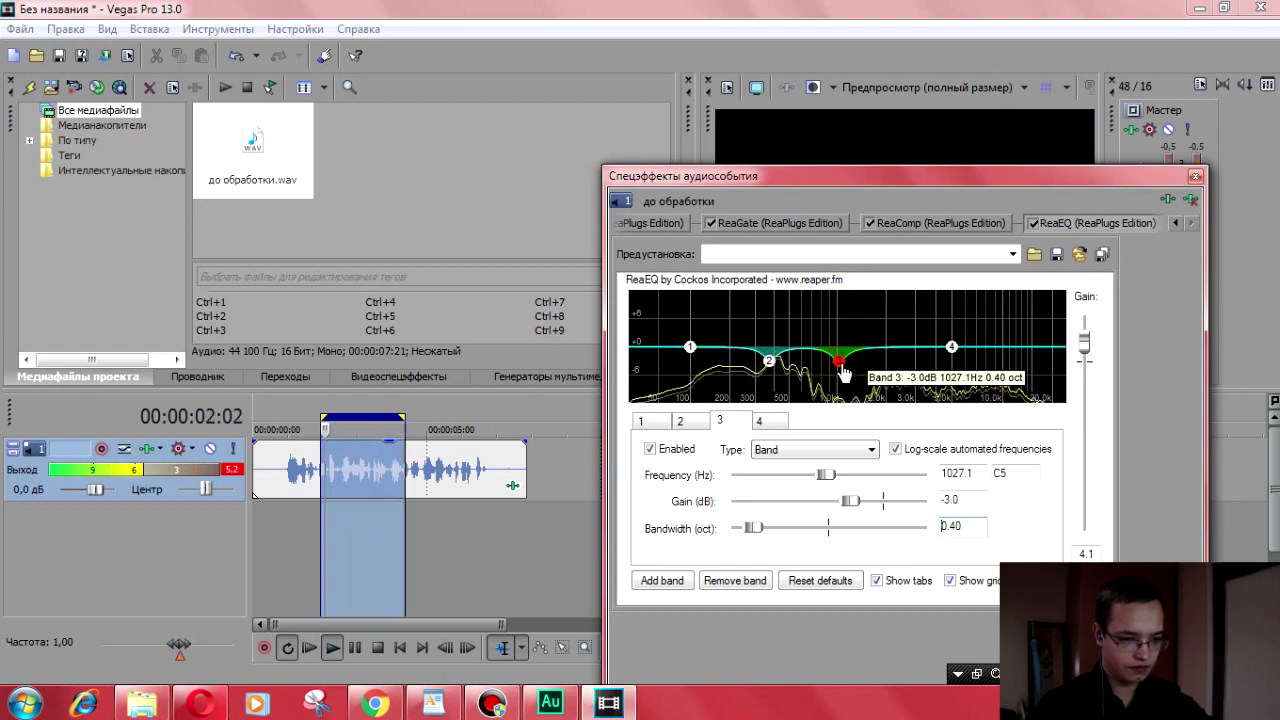
Step: Raise ReaEQ's high-shelf band 4 to 4.0 dB at about 9080 Hz, compare playback with it off and on, and close the effects window
drag(951, 347, 996, 336)
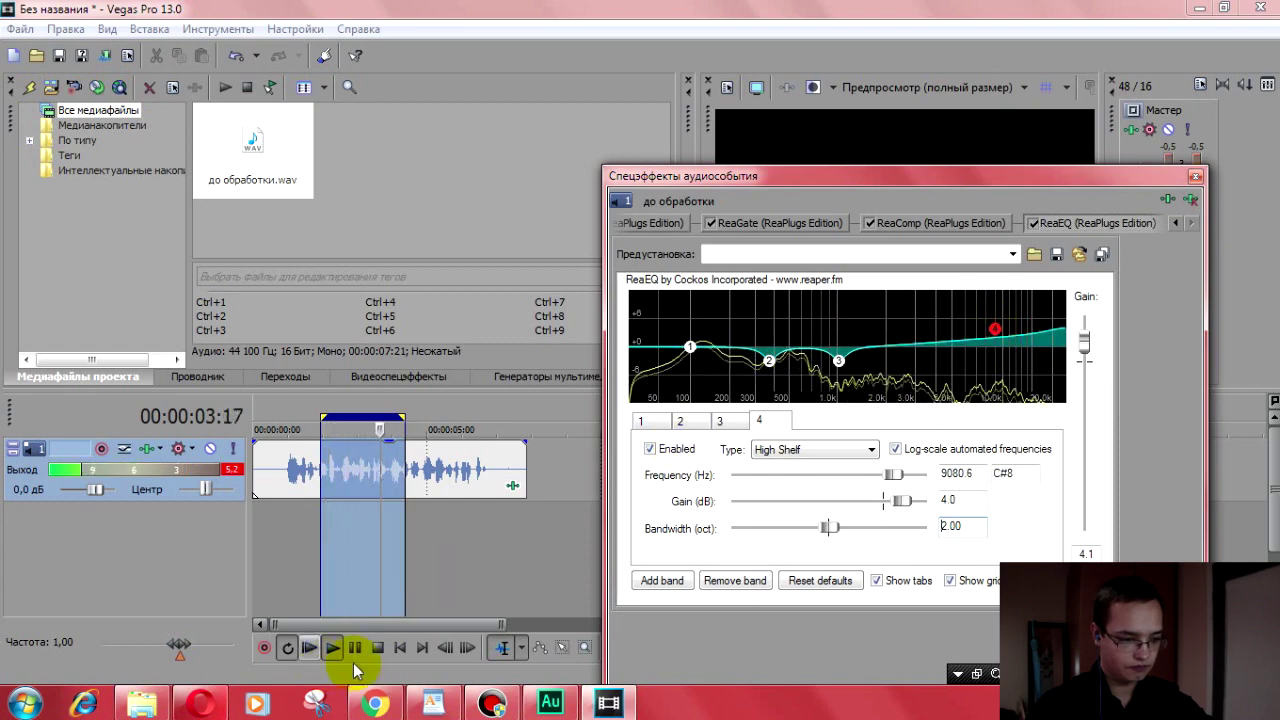
click(376, 648)
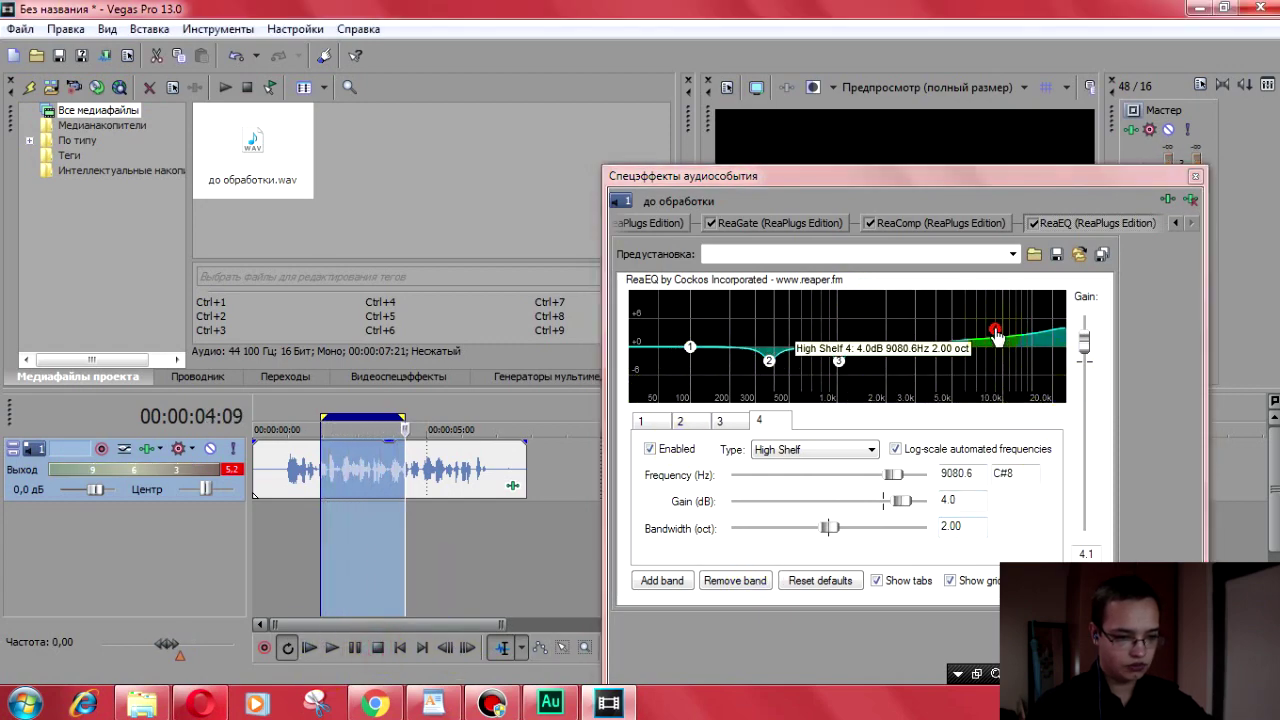
click(650, 450)
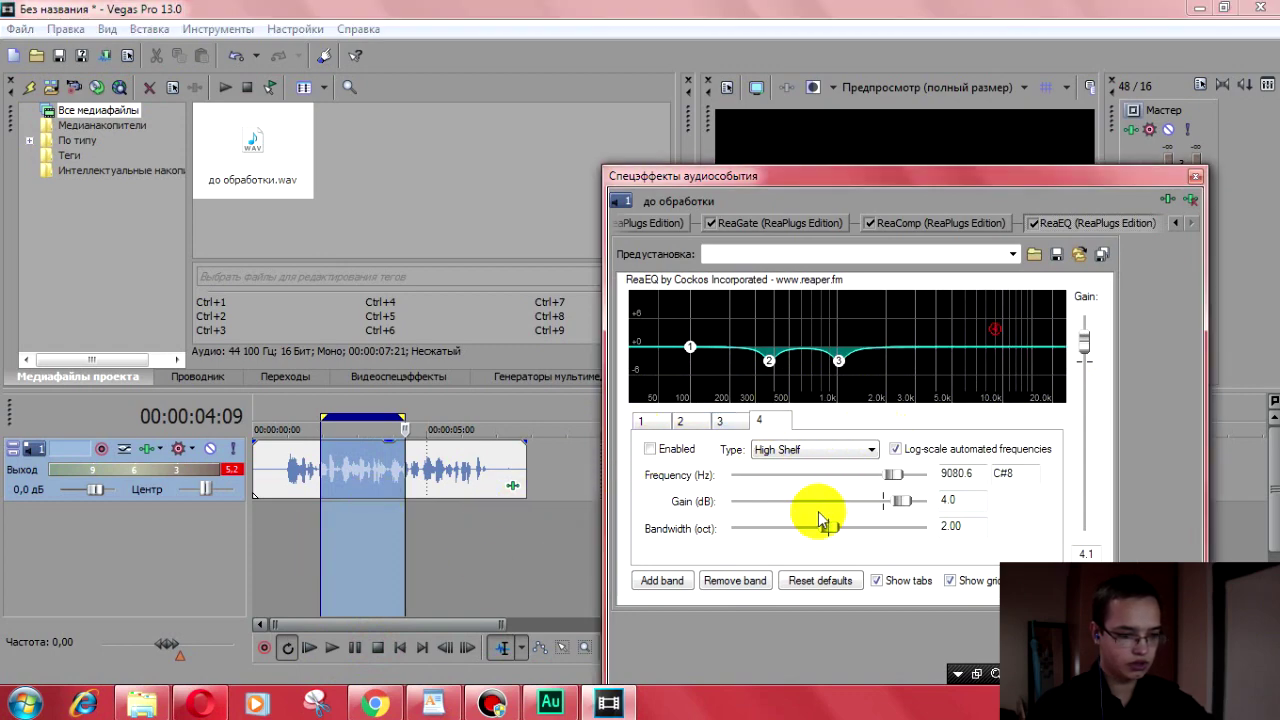
click(331, 648)
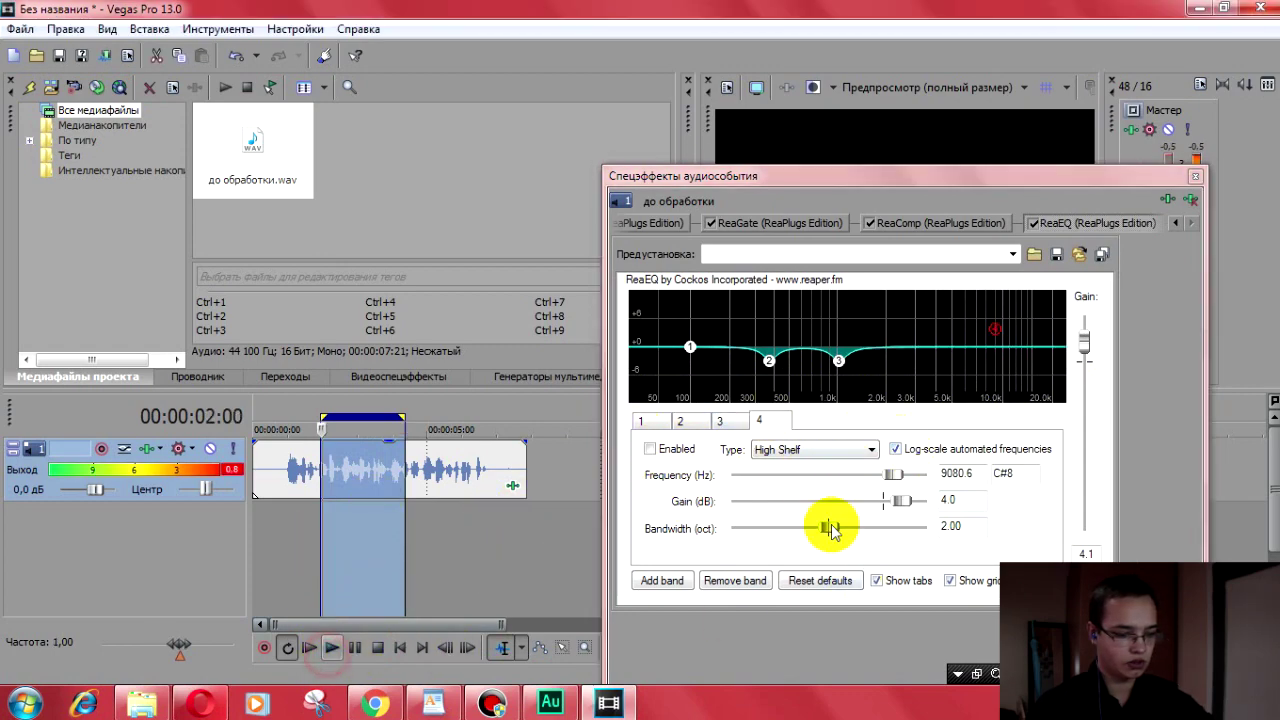
click(649, 450)
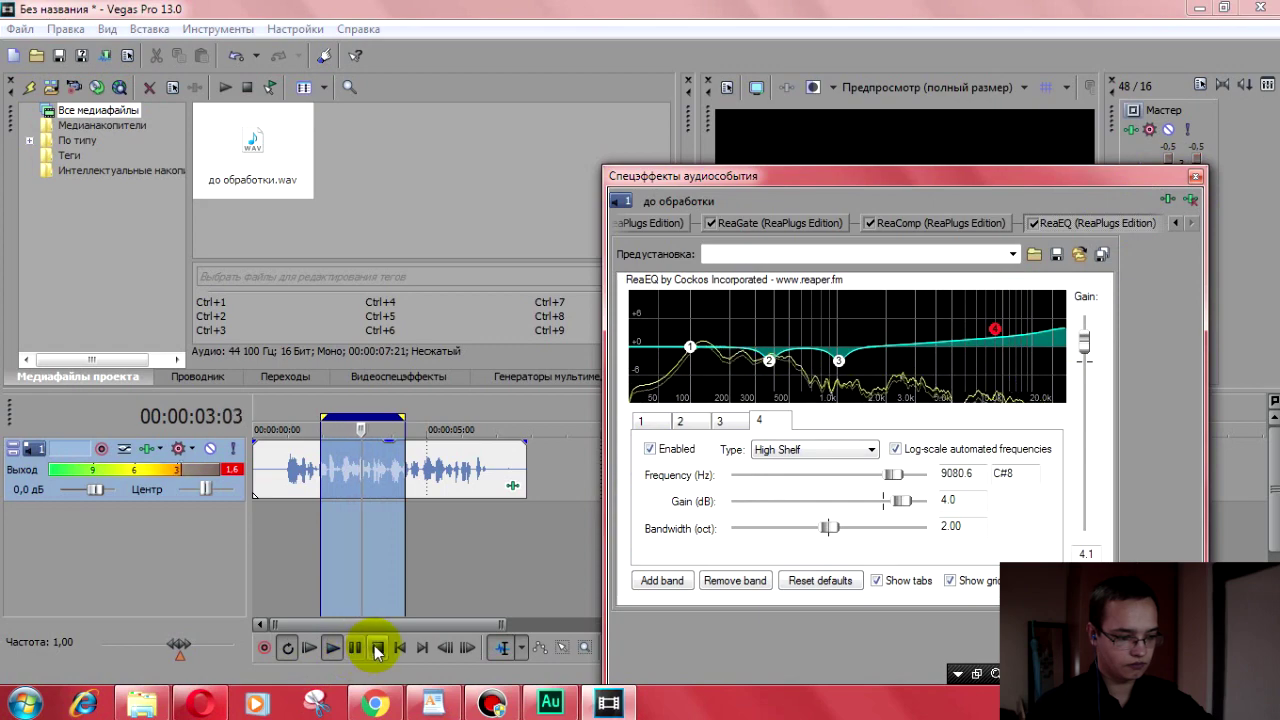
click(1171, 197)
click(1195, 176)
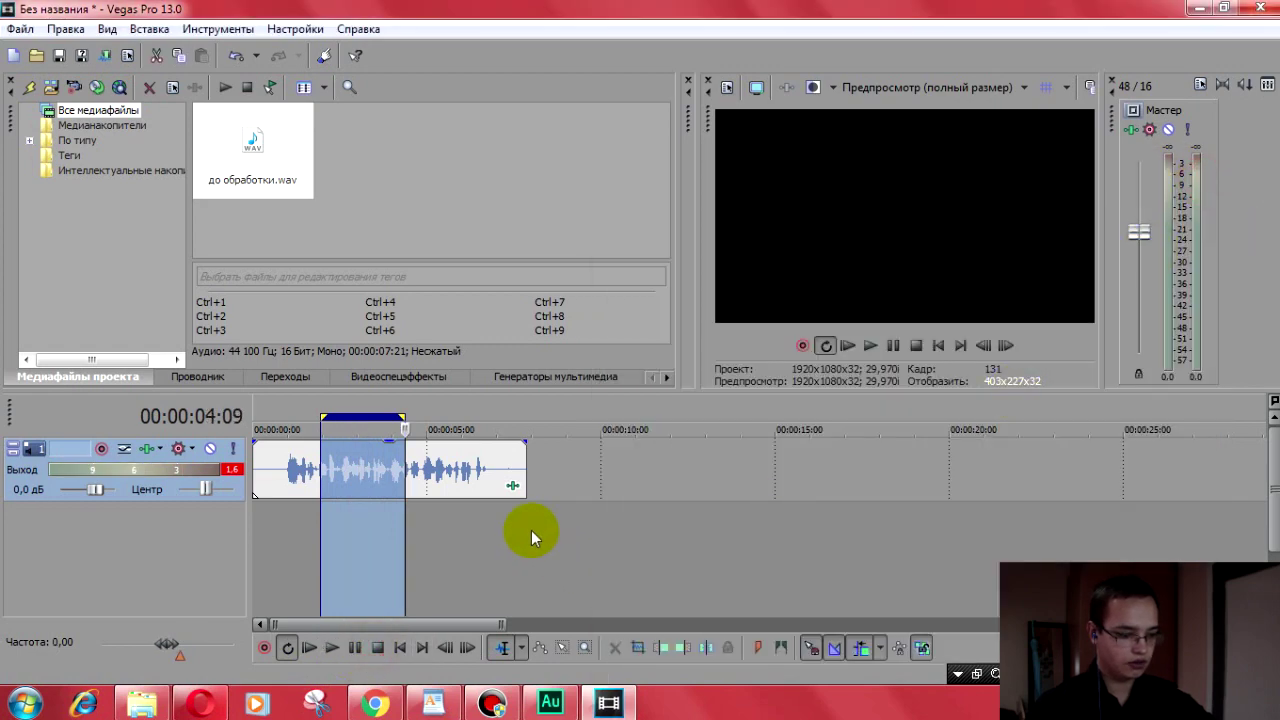
Step: Select the full length of the audio clip and render it as сони вегас.wav
double_click(500, 470)
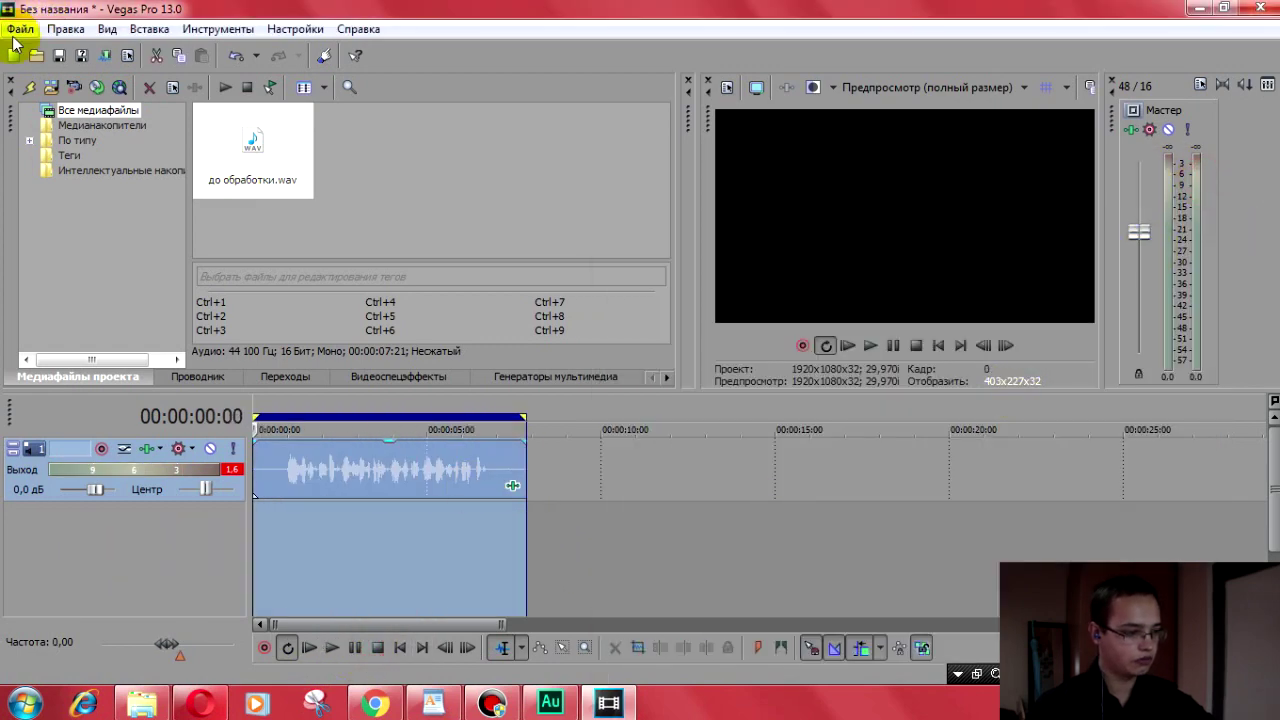
click(20, 28)
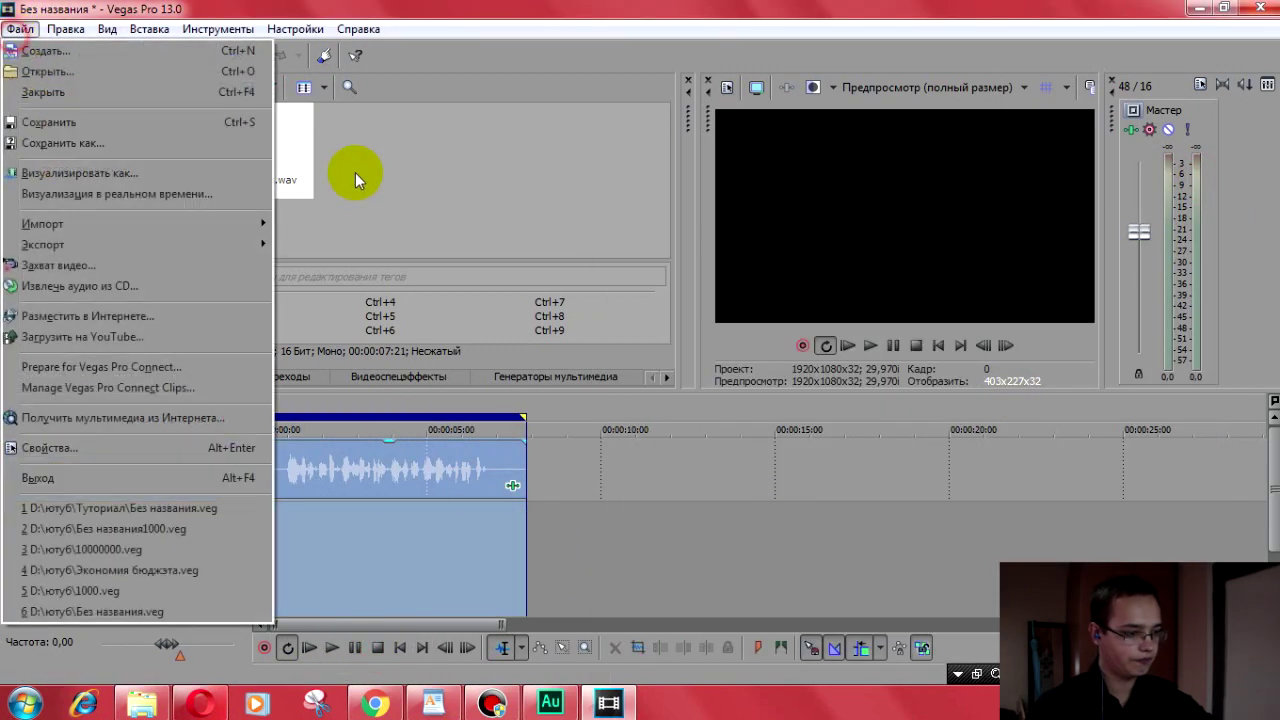
click(113, 176)
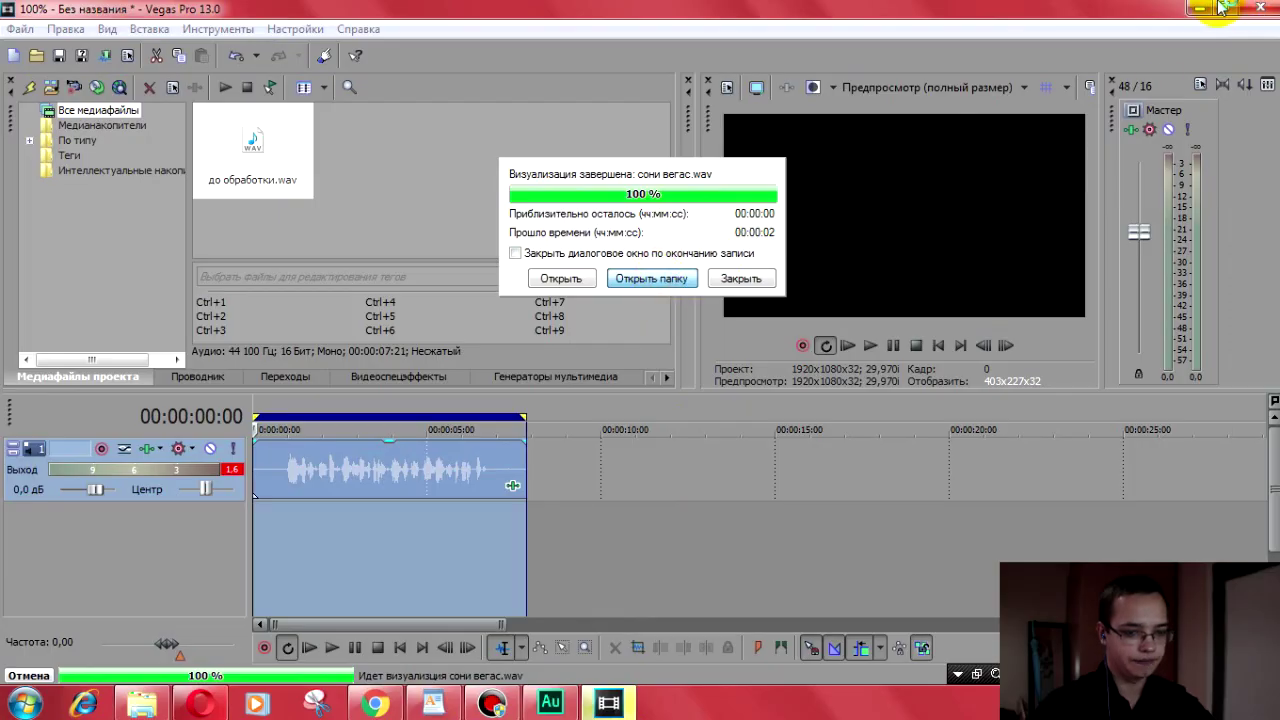
key(Return)
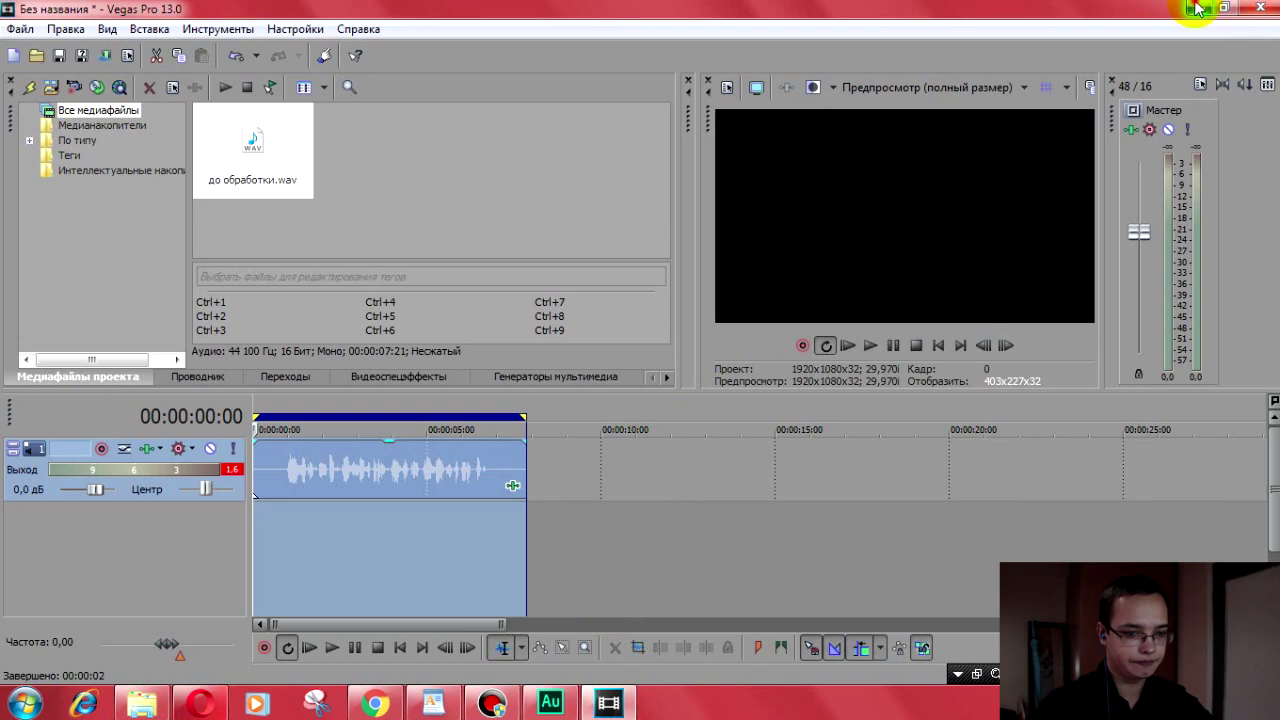
Step: Minimize Vegas Pro to reach the Звук folder in Windows Explorer and close the duplicate window of that folder
click(1200, 8)
click(363, 348)
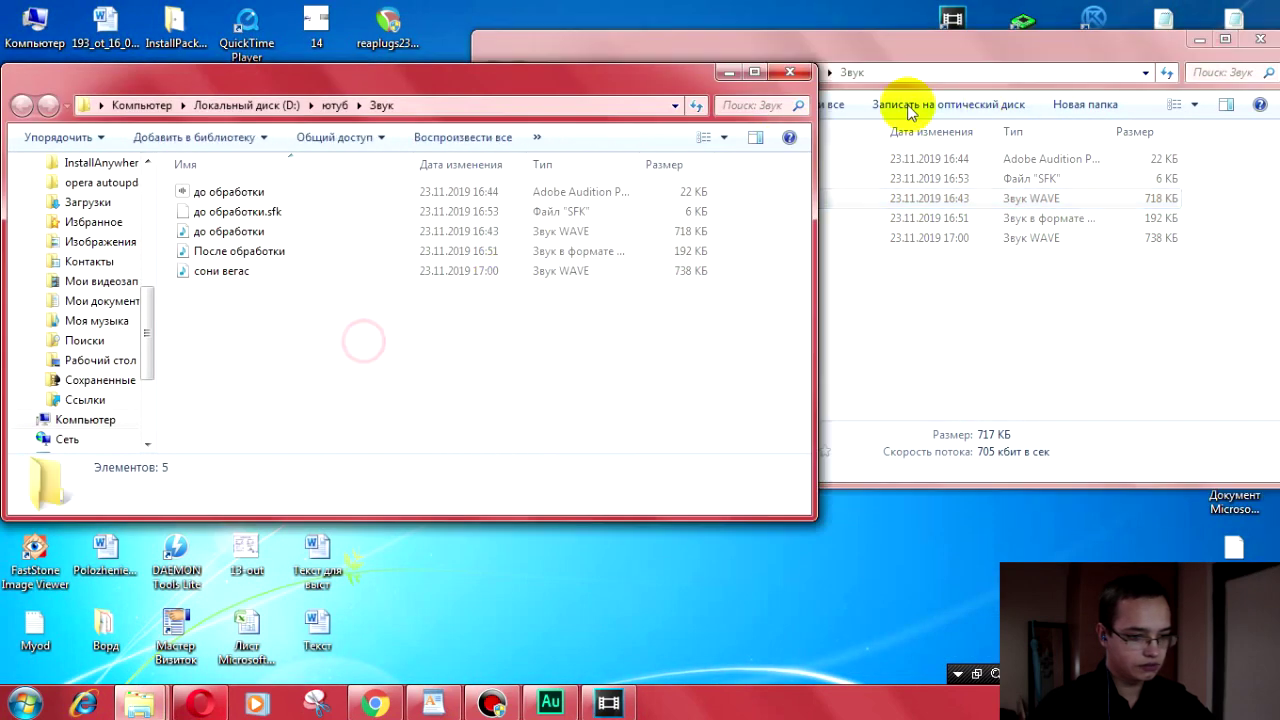
click(792, 73)
click(1000, 357)
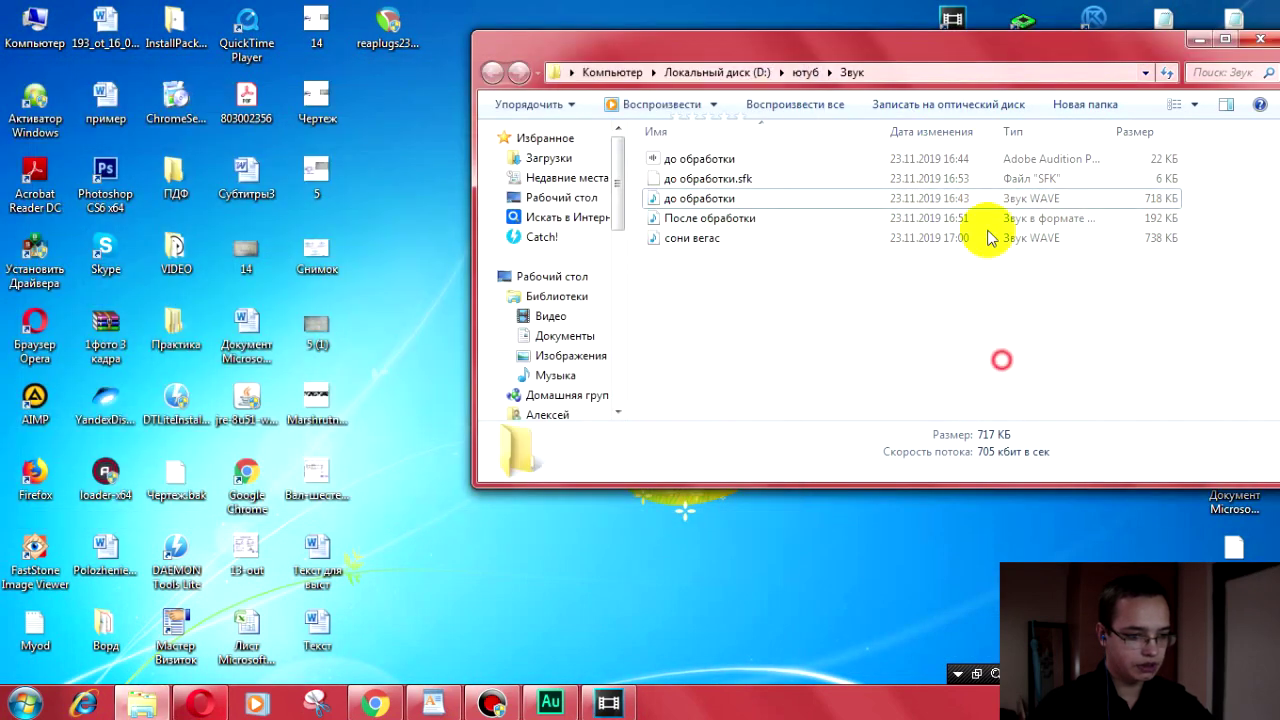
Step: Rename the MP3 file После обработки in the Звук folder as После обработки адоб
click(764, 202)
click(789, 217)
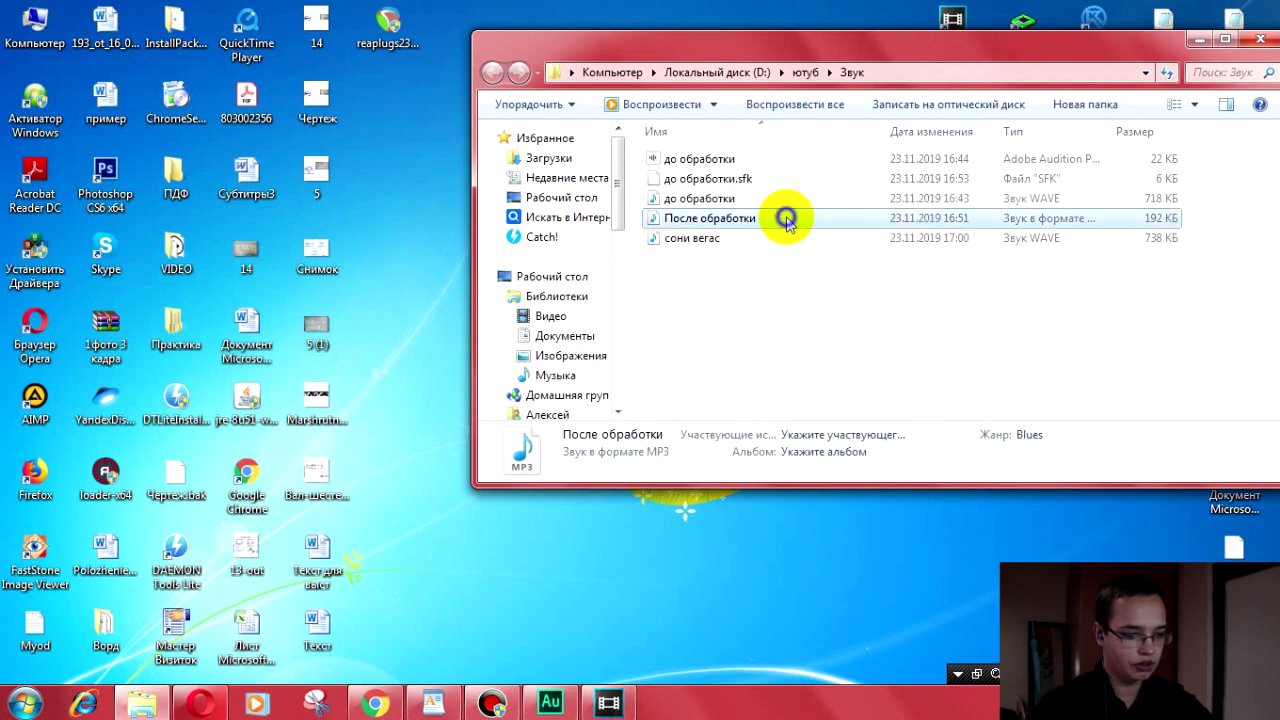
right_click(784, 218)
click(860, 586)
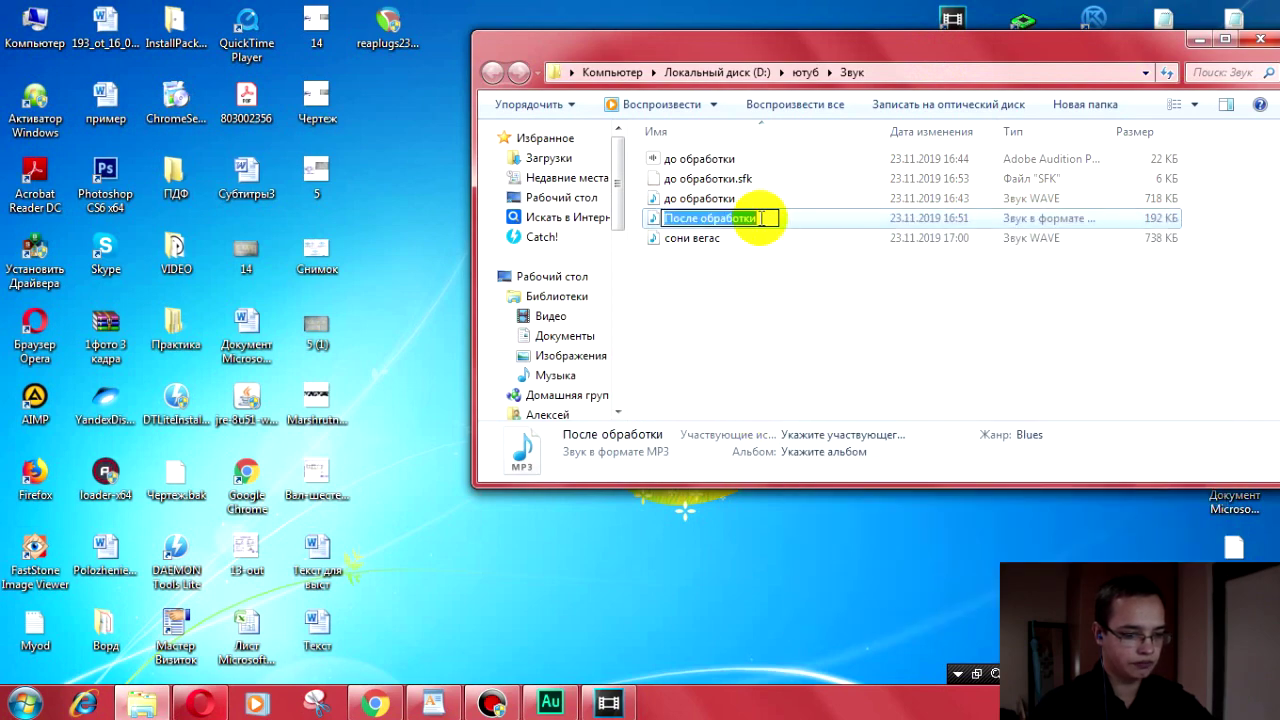
click(762, 218)
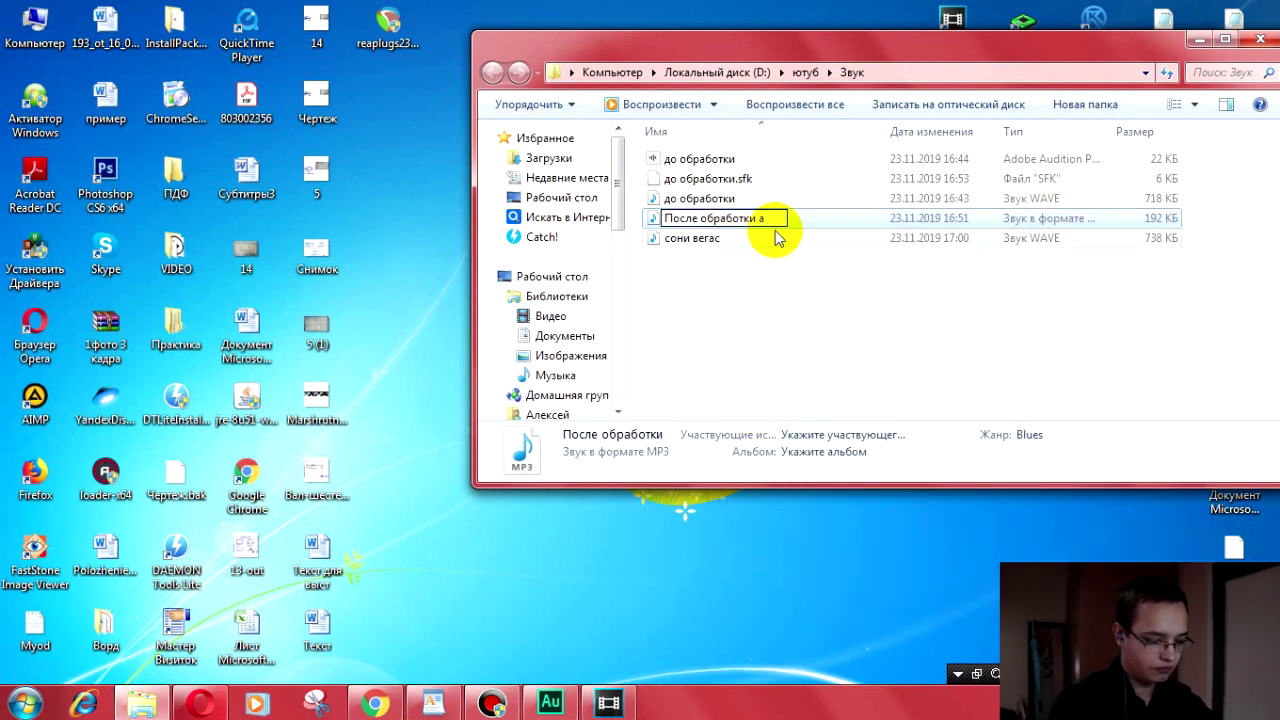
click(976, 366)
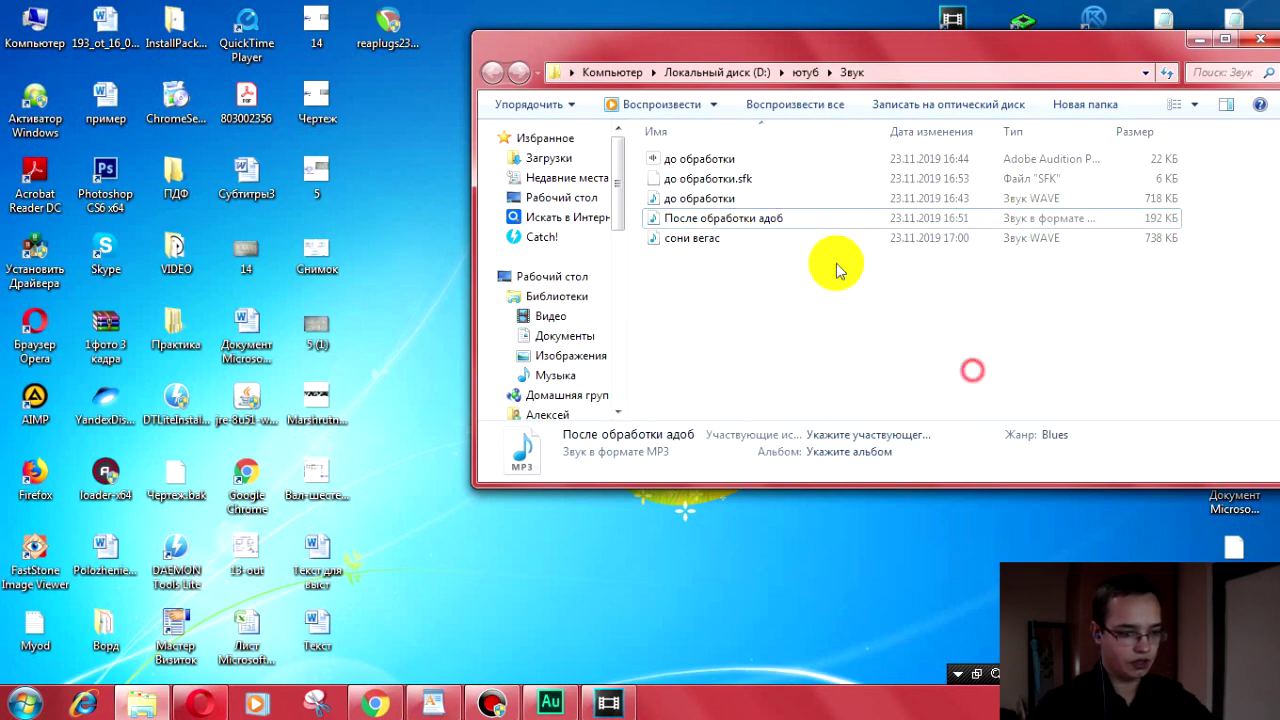
Step: Play до обработки, После обработки адоб and сони вегас one after another to compare the original voice with both processed versions
click(792, 202)
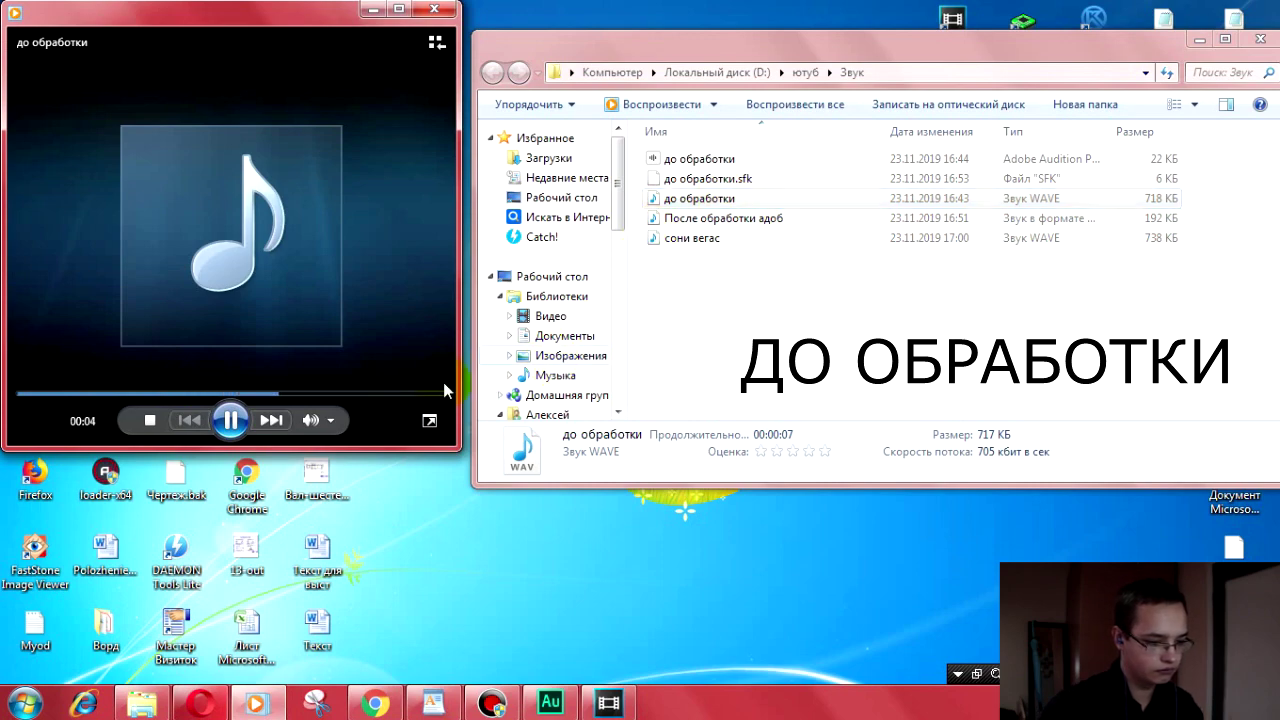
click(435, 18)
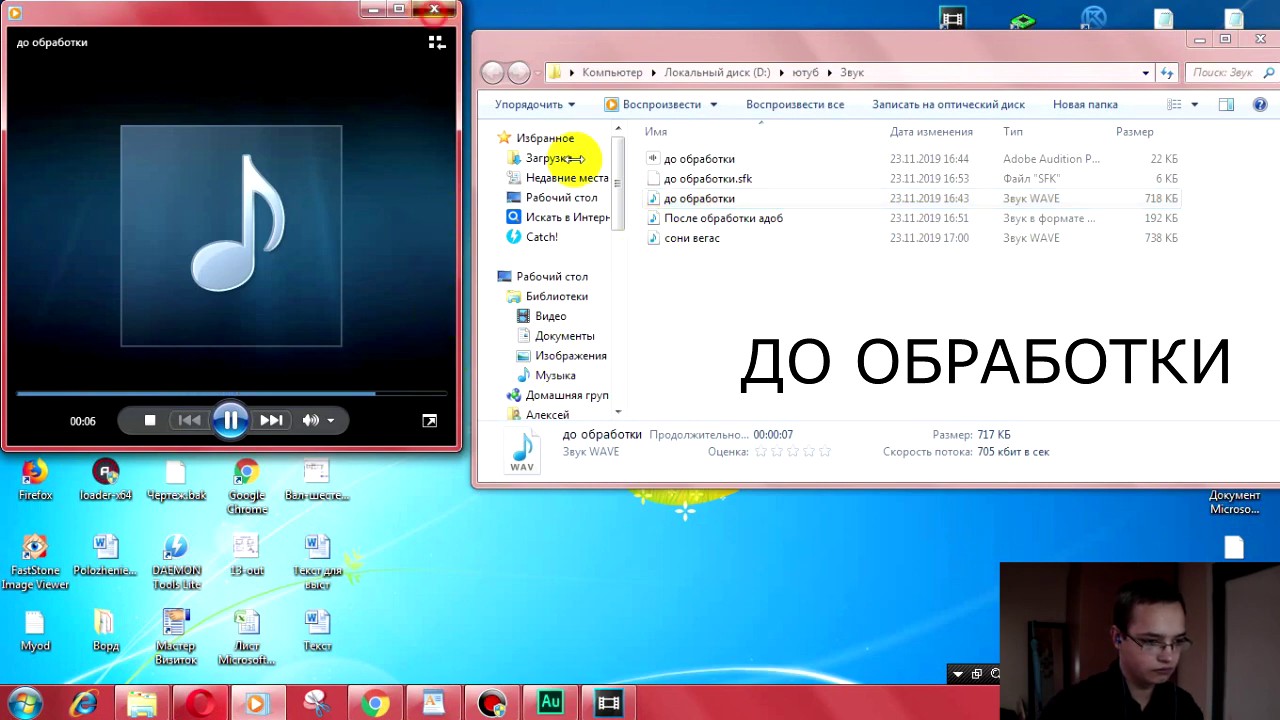
click(792, 218)
key(Return)
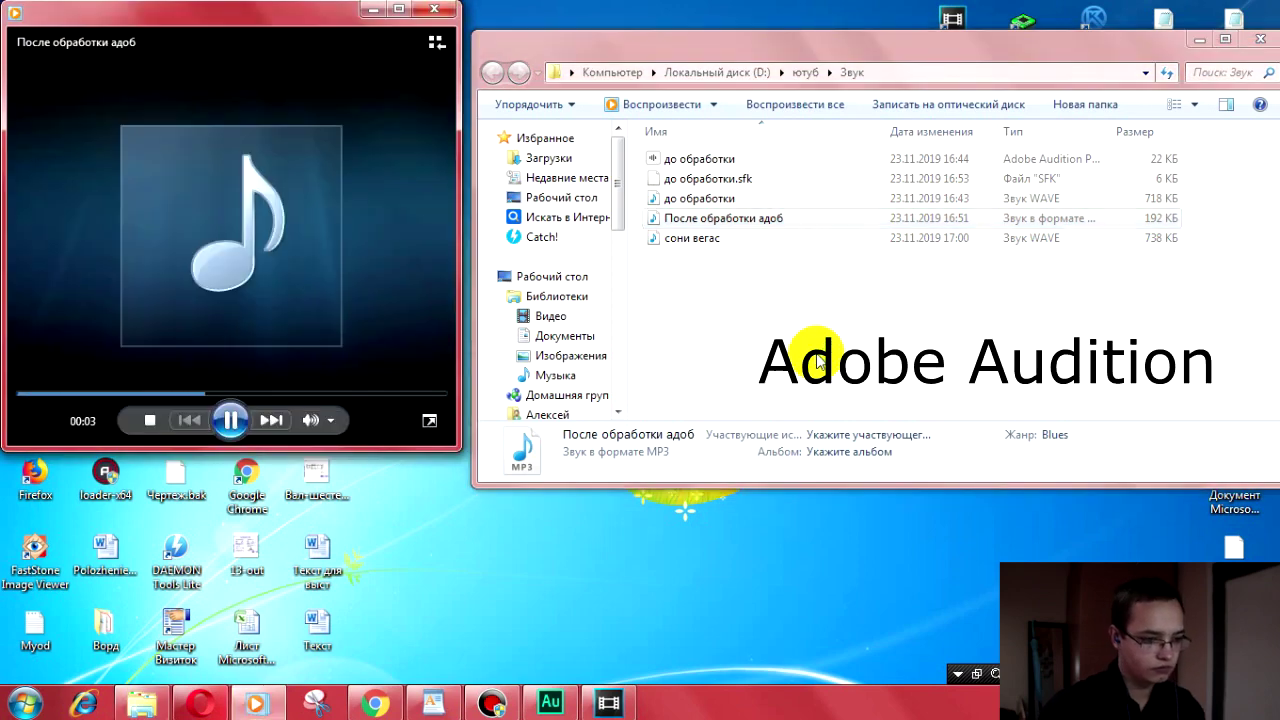
click(231, 420)
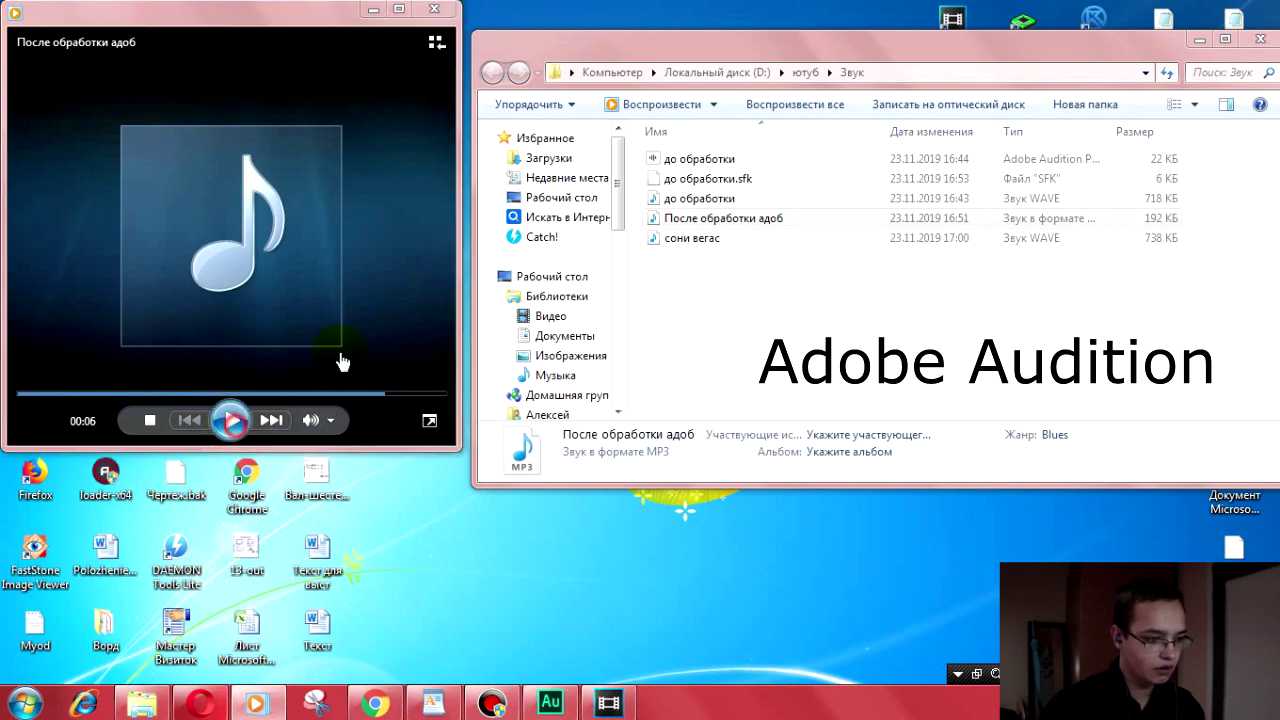
click(435, 10)
double_click(748, 238)
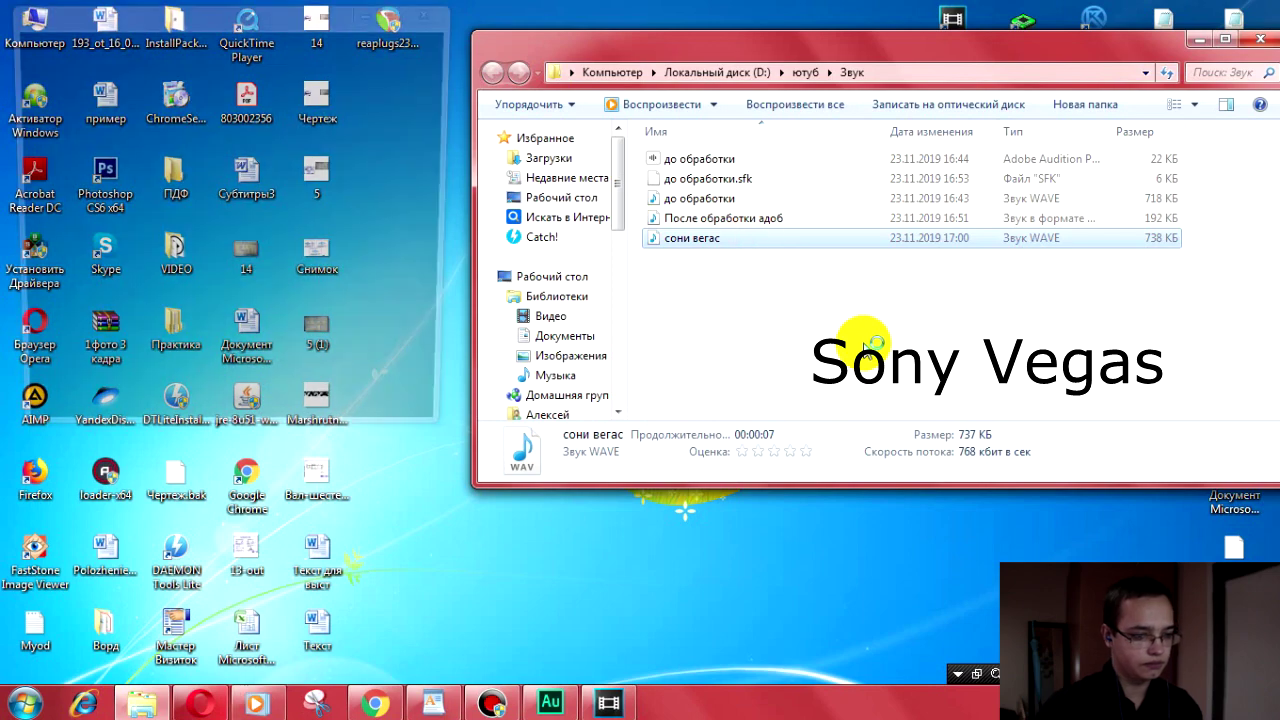